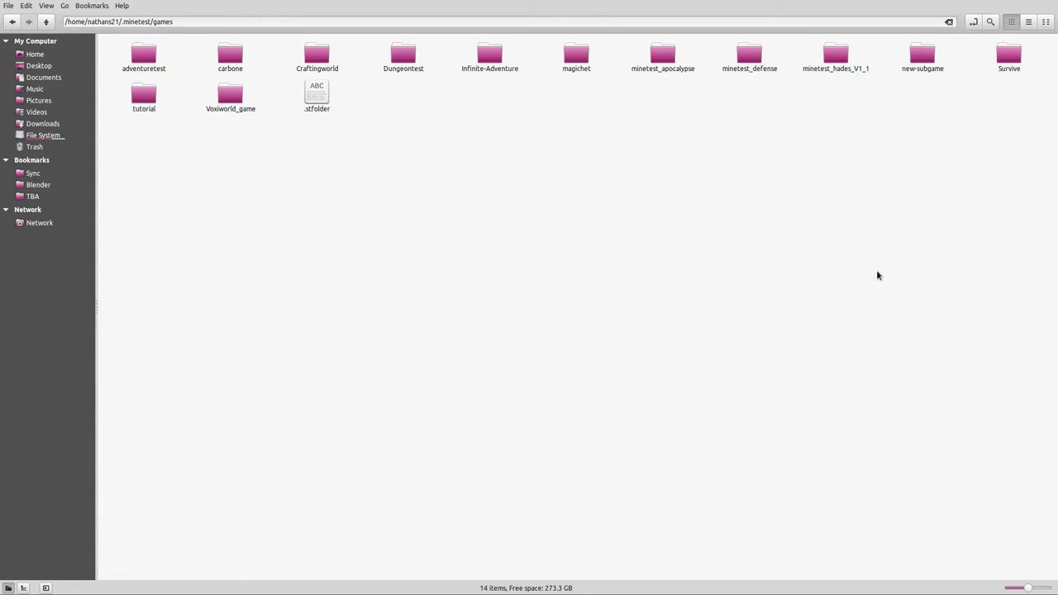
Step: Look through the mods folder of the new-subgame game and return to the game's main folder
double_click(920, 51)
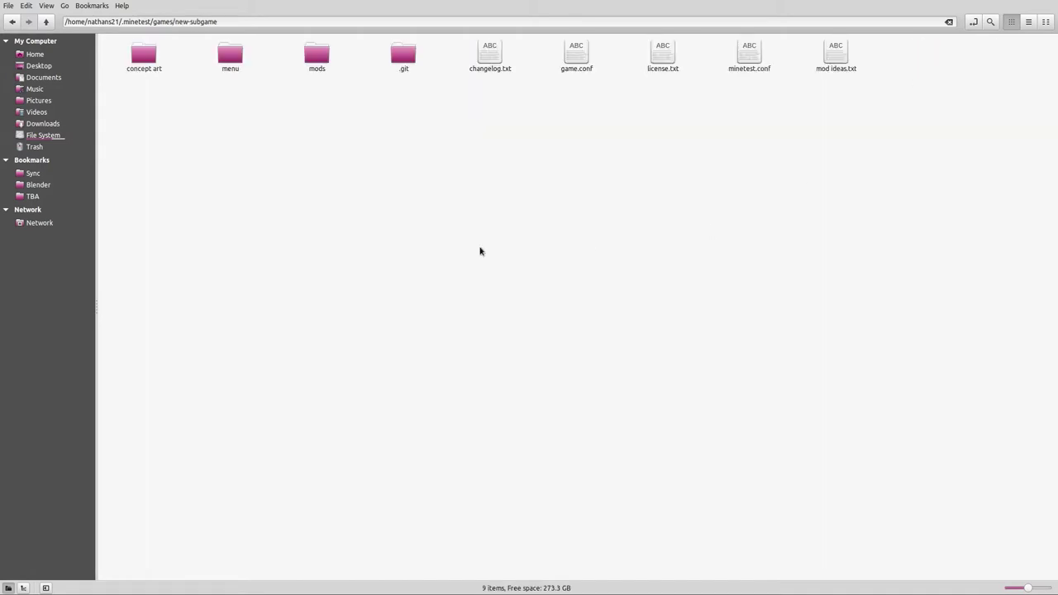
double_click(314, 57)
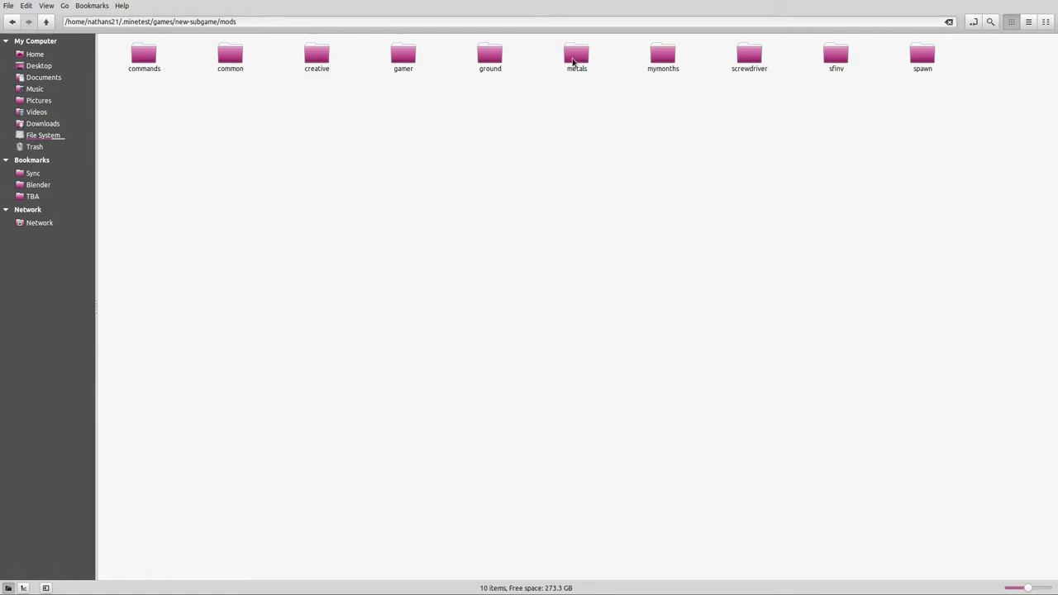
click(46, 24)
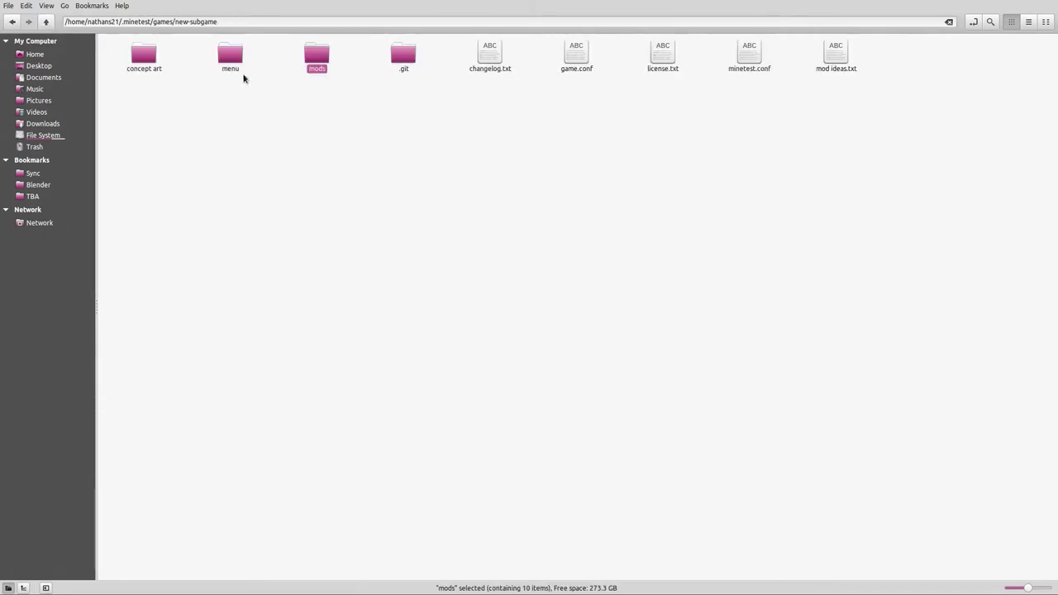
click(431, 229)
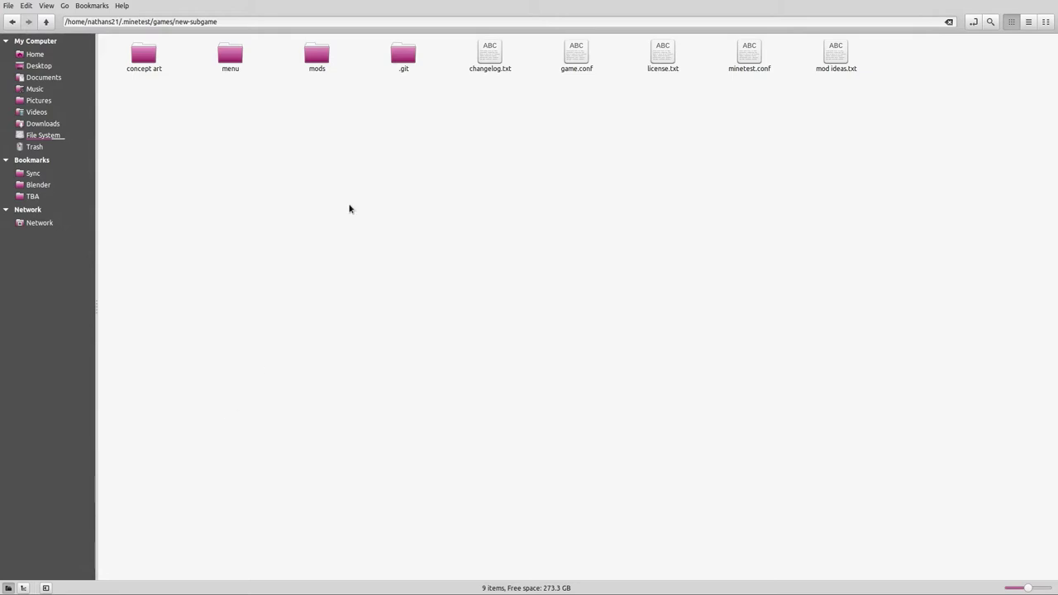
Step: Go back up to the home folder and retrace the path into .minetest and its games folder
click(46, 21)
click(46, 22)
click(46, 21)
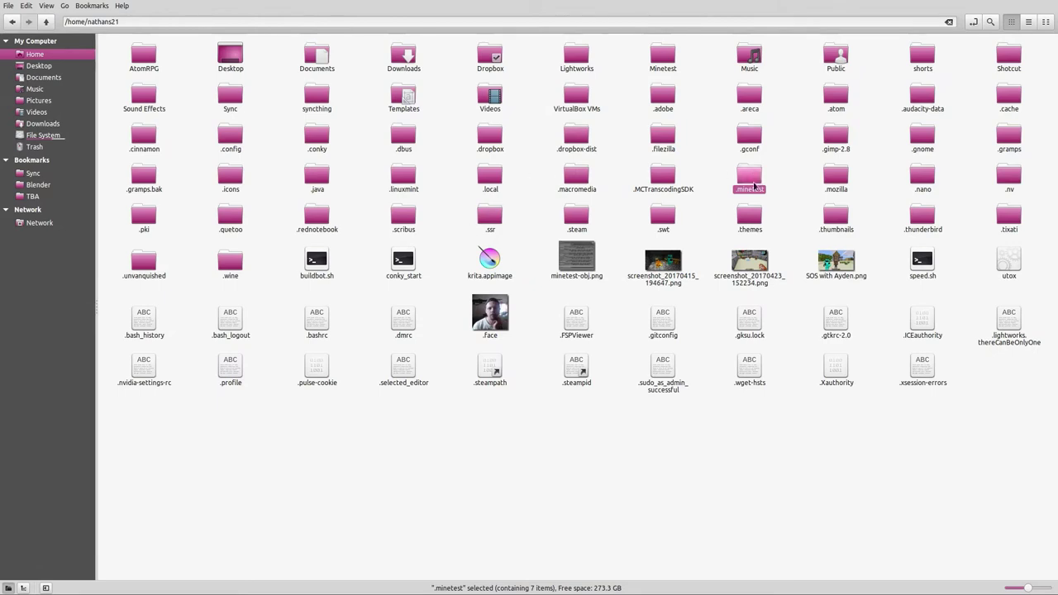
double_click(757, 181)
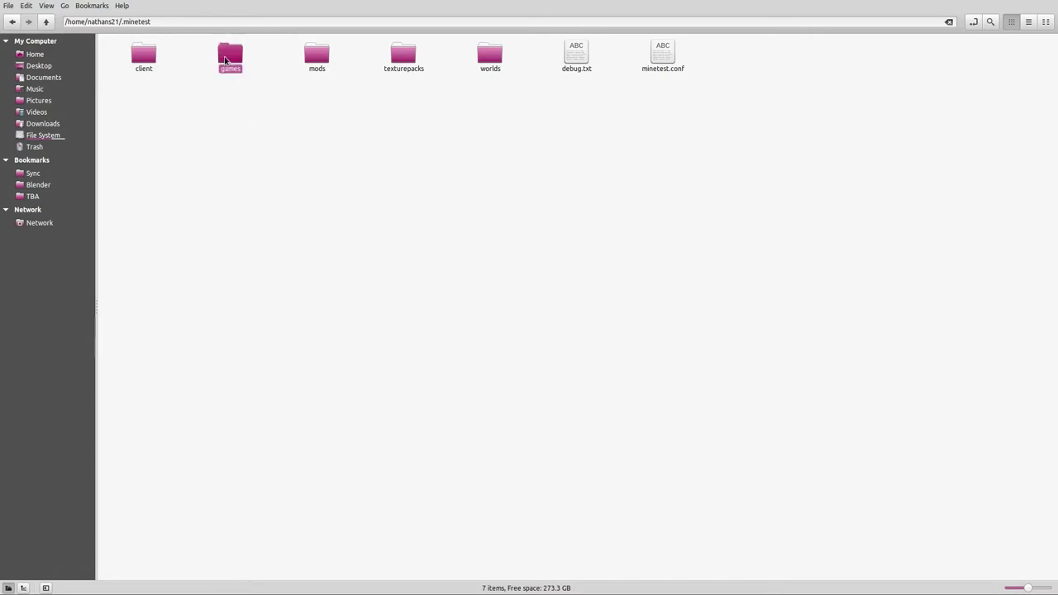
double_click(239, 72)
right_click(489, 151)
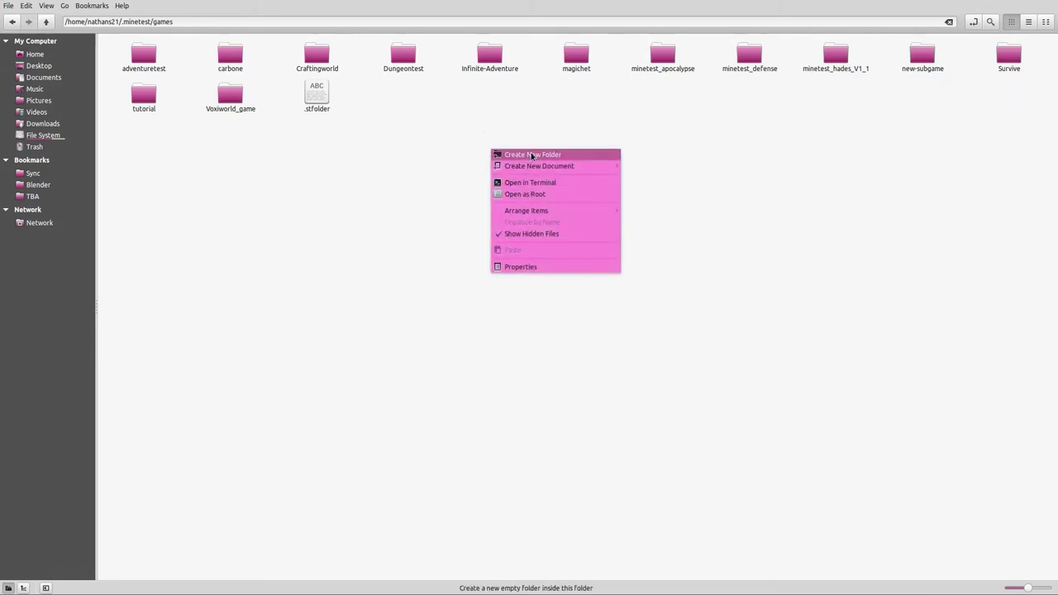
click(411, 169)
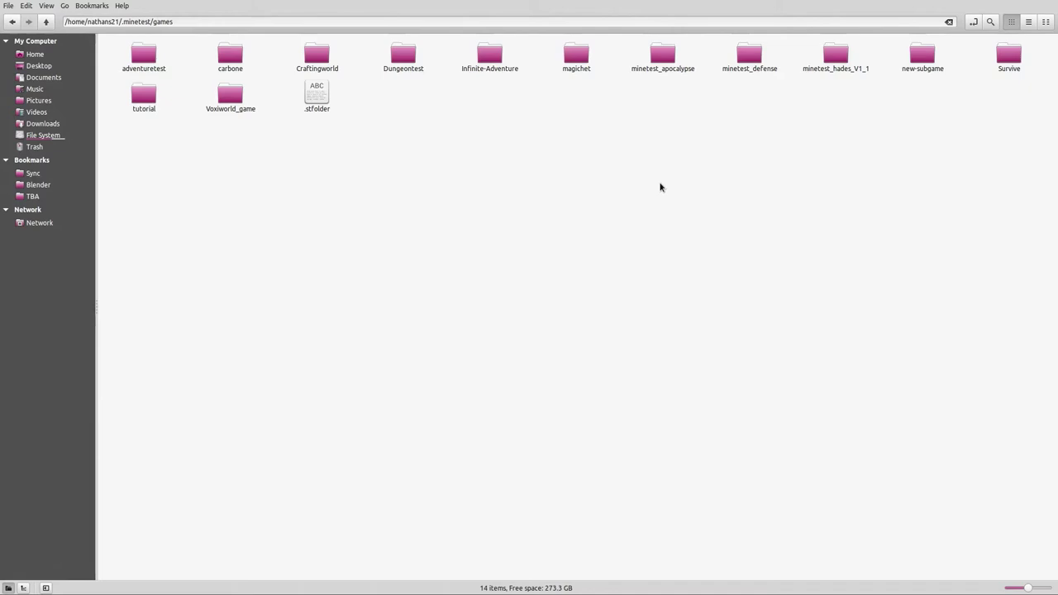
Step: Open game.conf in the new-subgame folder to read its name setting, and close the file
double_click(922, 67)
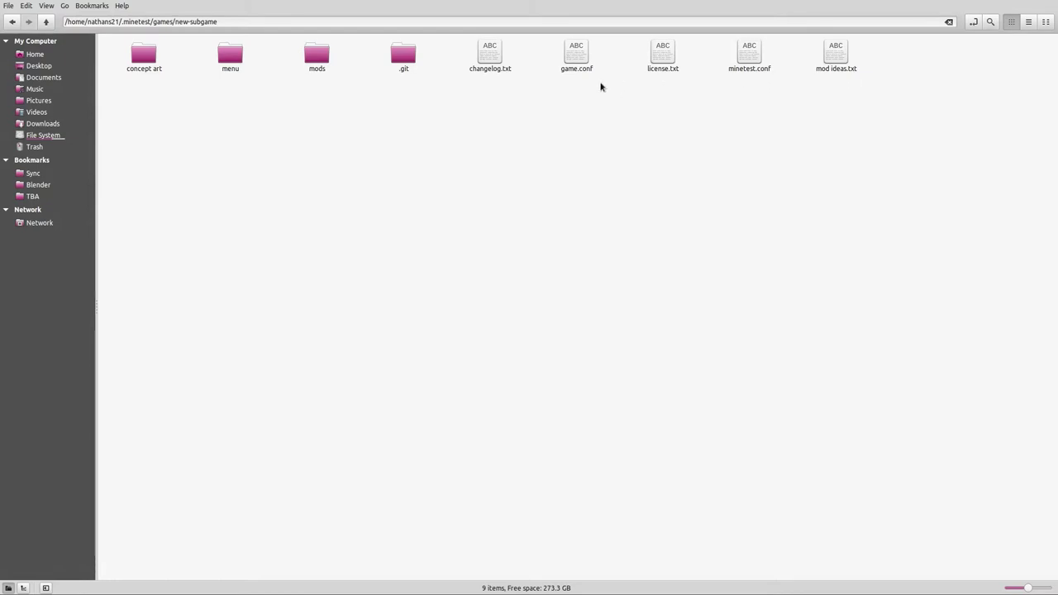
double_click(577, 57)
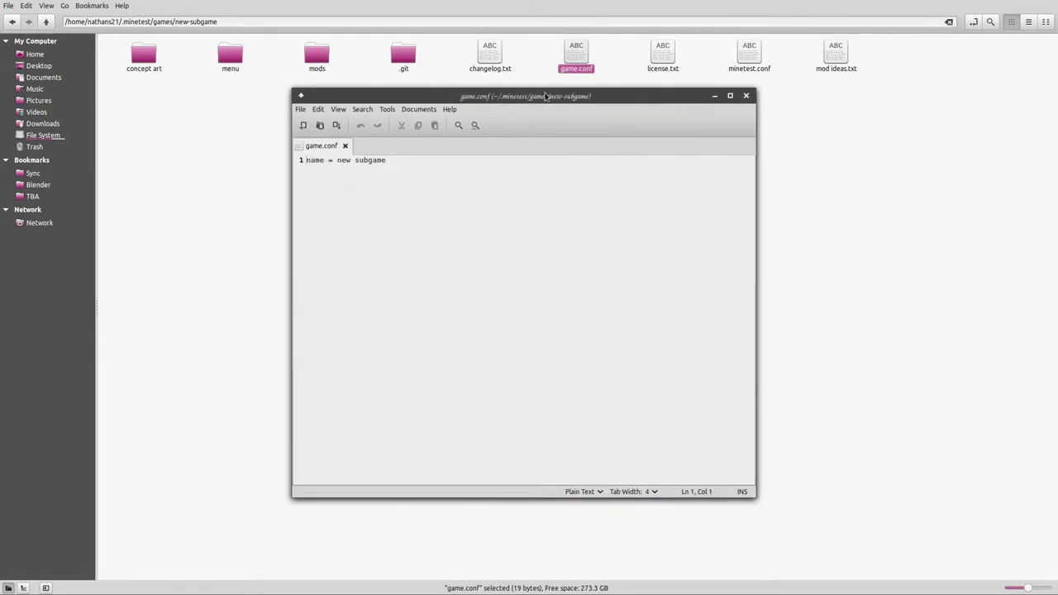
drag(544, 96, 543, 118)
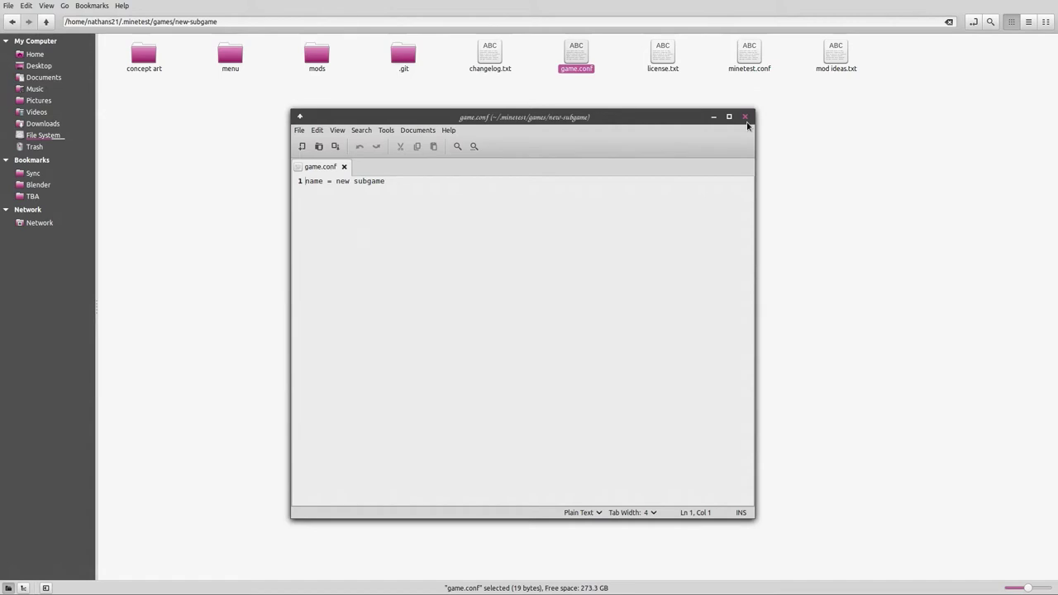
click(745, 117)
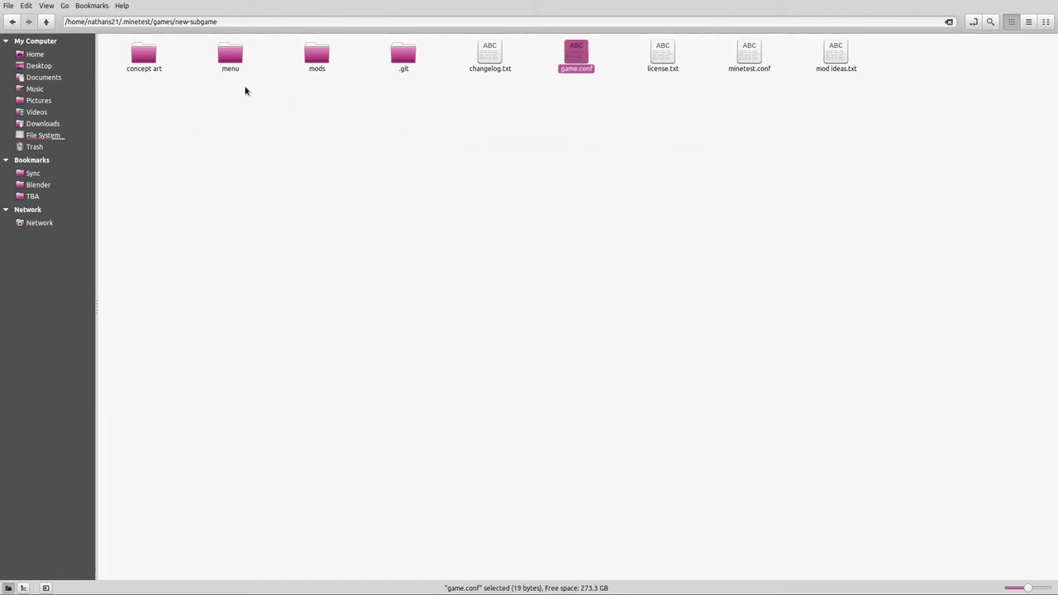
Step: Check new-subgame's mods folder, and view icon.png from its menu folder
double_click(316, 59)
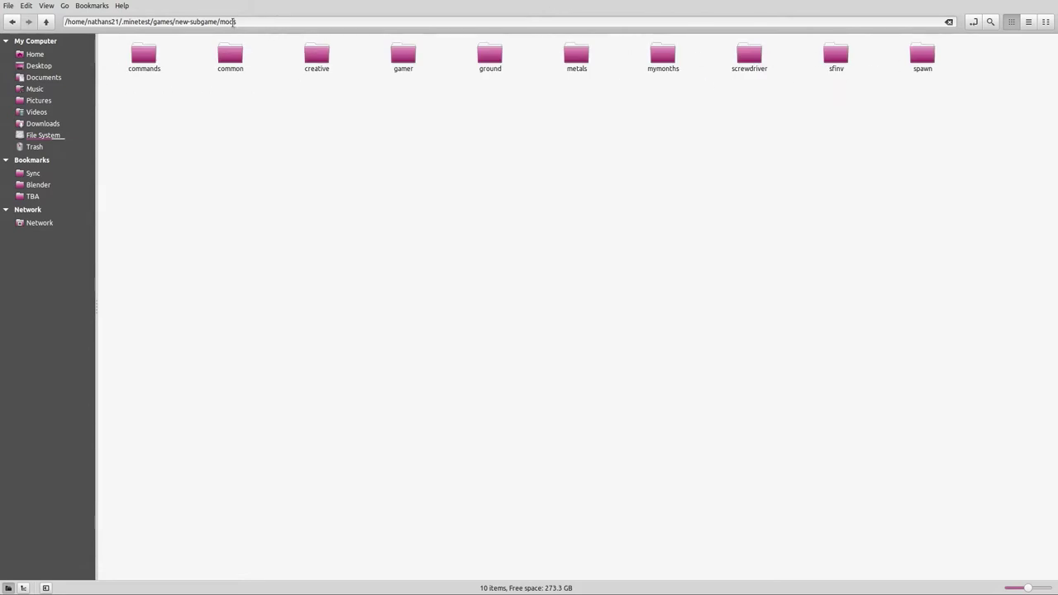
click(45, 21)
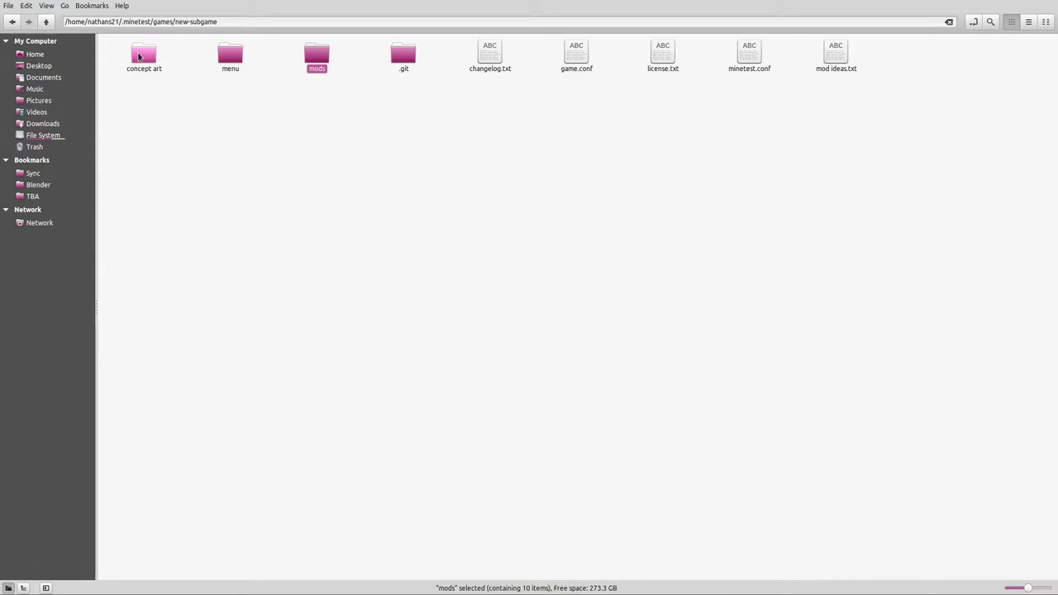
double_click(234, 71)
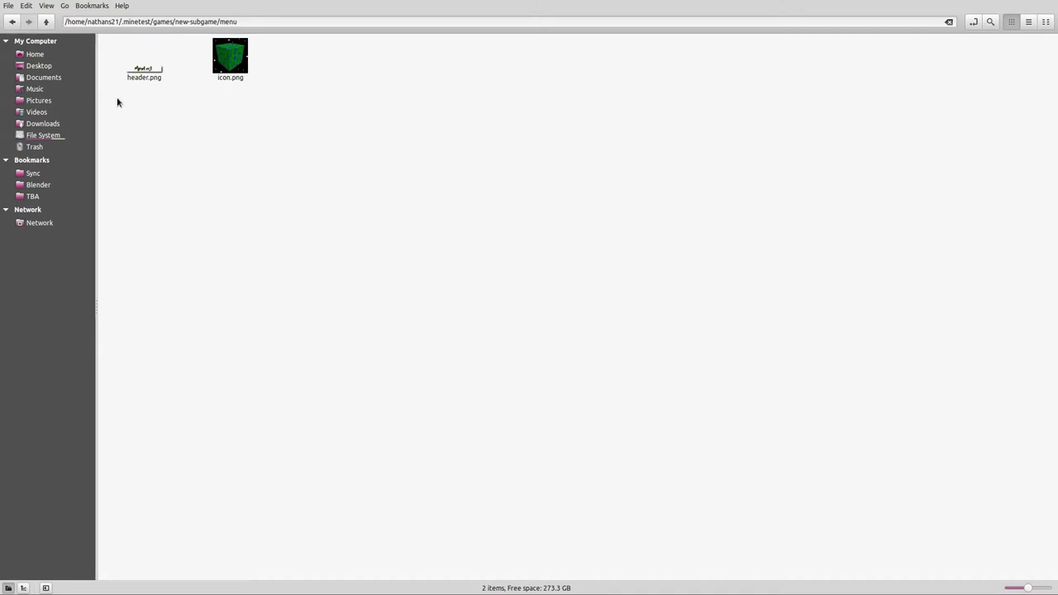
double_click(228, 56)
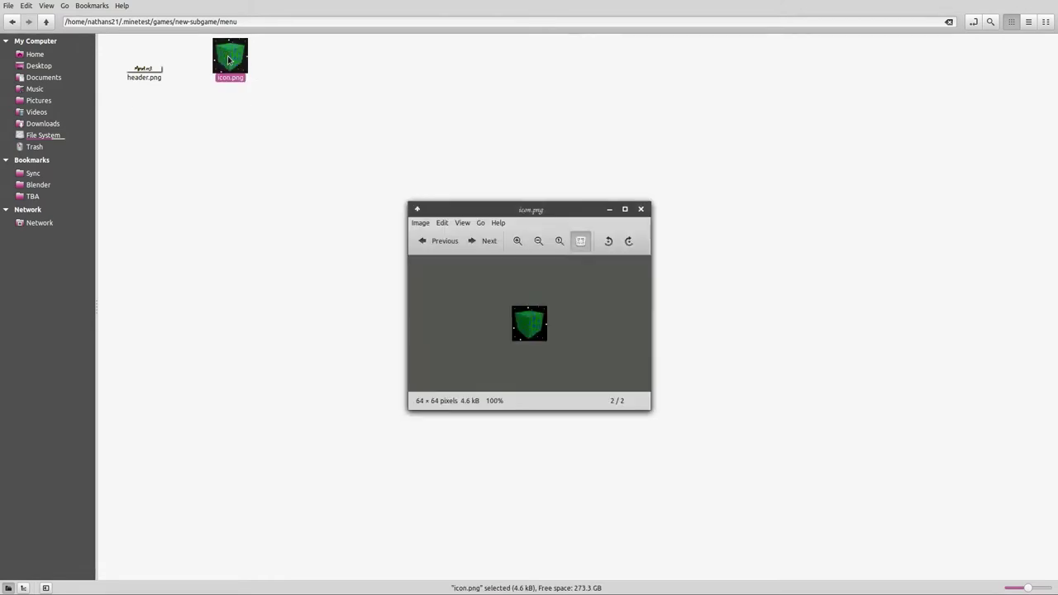
Step: Launch Minetest and move its main menu window clear of the menu folder's image files
key(super)
text(mionet)
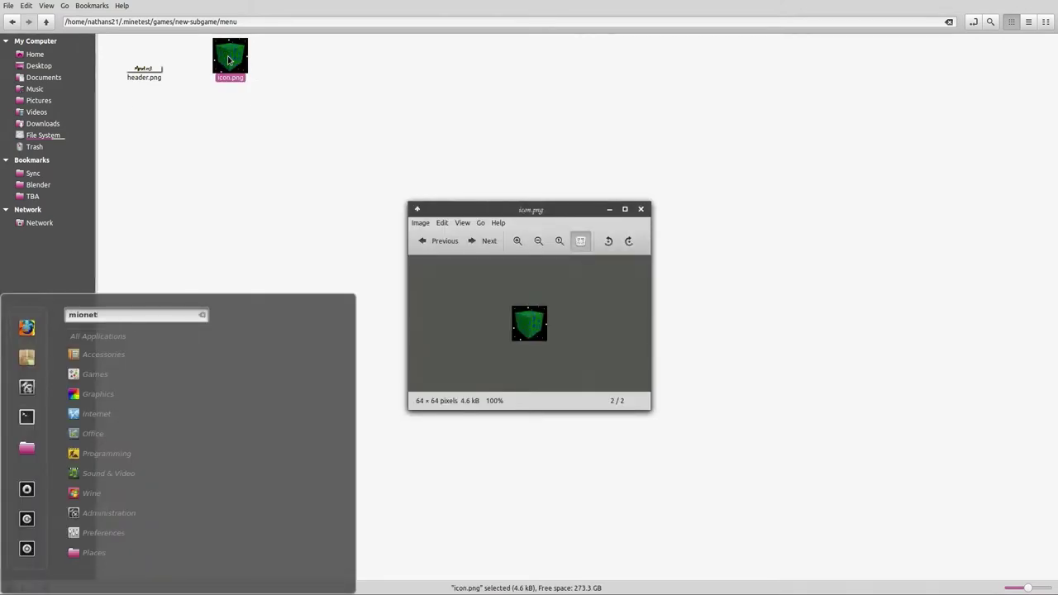
key(BackSpace)
key(BackSpace)
key(BackSpace)
key(BackSpace)
text(netest)
key(Return)
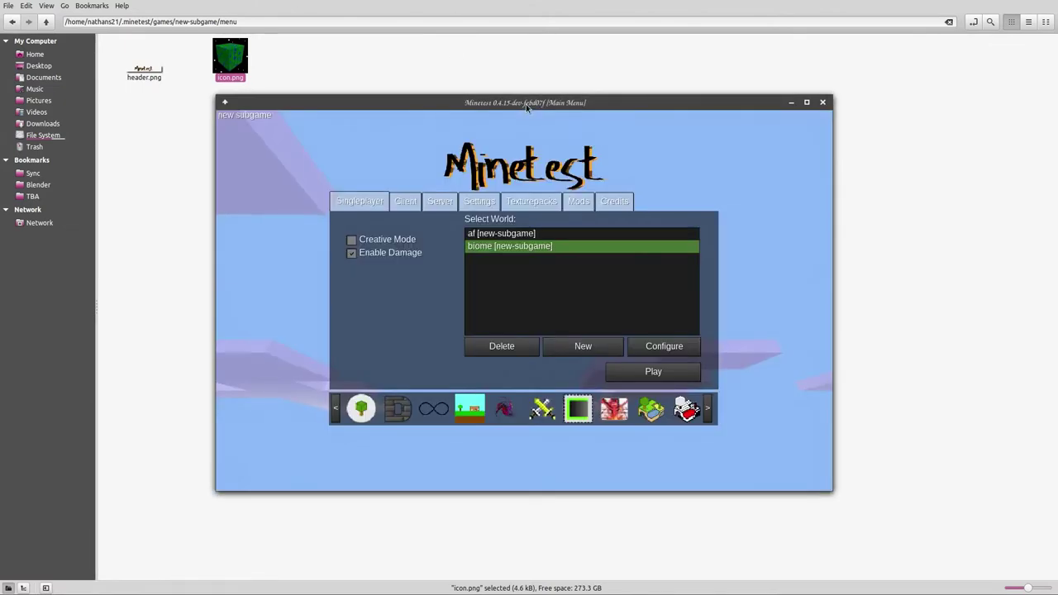
drag(527, 106, 734, 176)
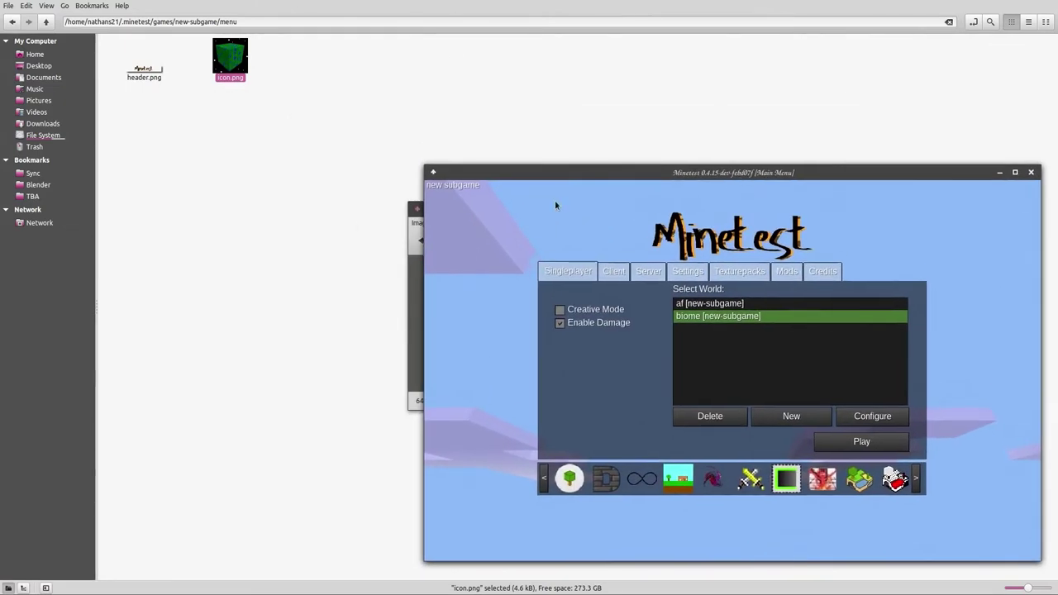
Step: Place the icon.png preview beside the Minetest window and browse the game bar for the matching icon
click(407, 283)
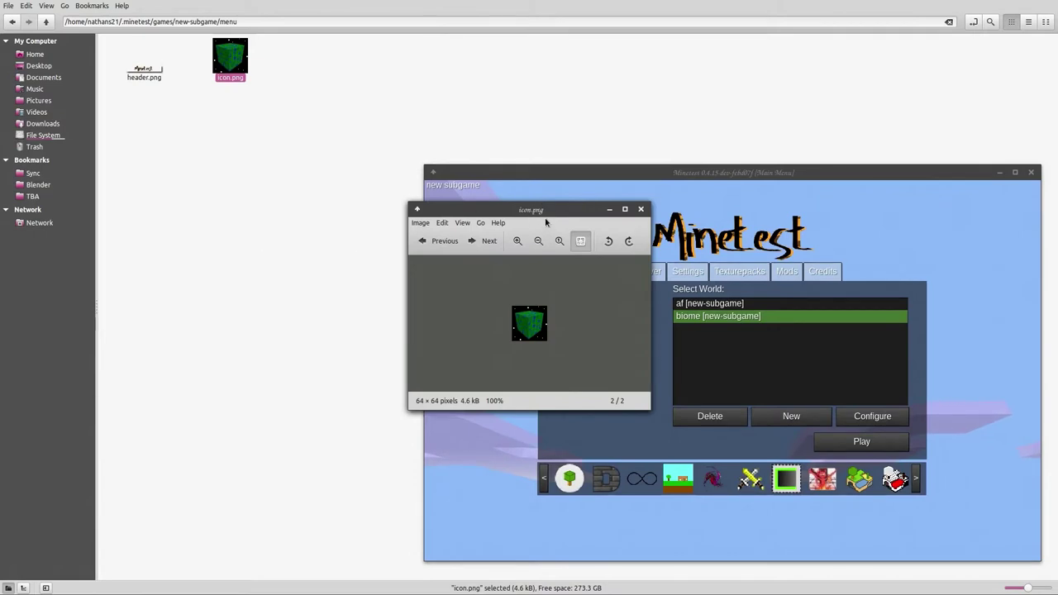
drag(546, 223, 259, 243)
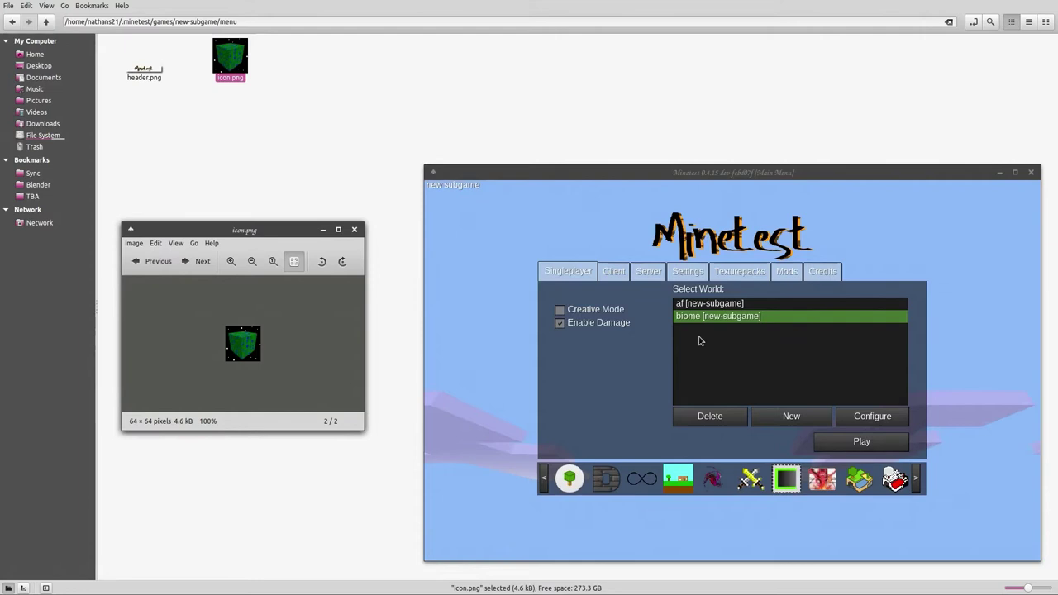
click(917, 488)
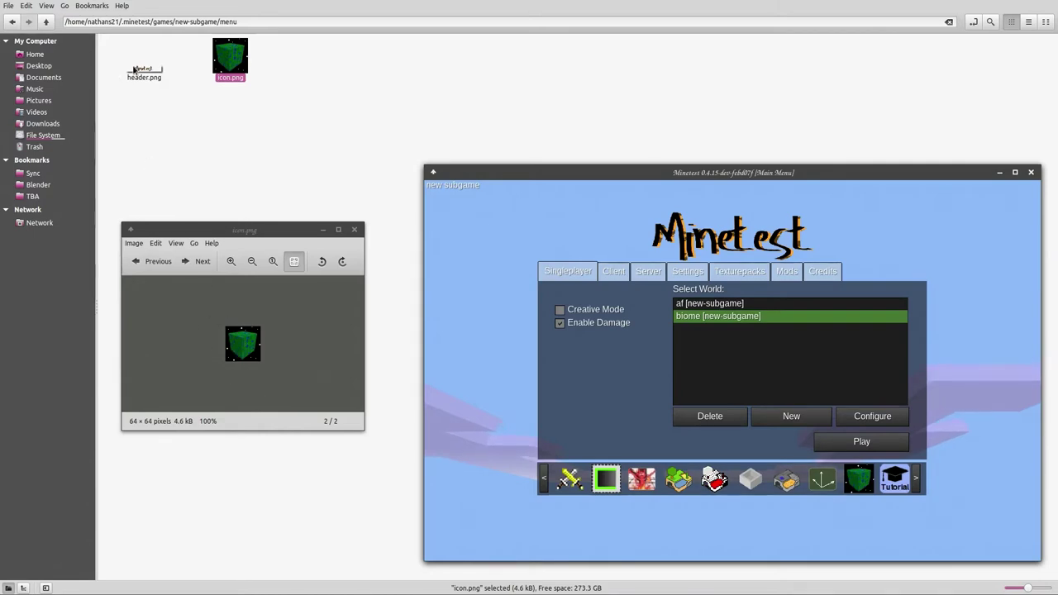
Step: Select header.png in the menu folder and bring Minetest forward to compare it with the main menu header
click(133, 71)
mouse_move(0, 0)
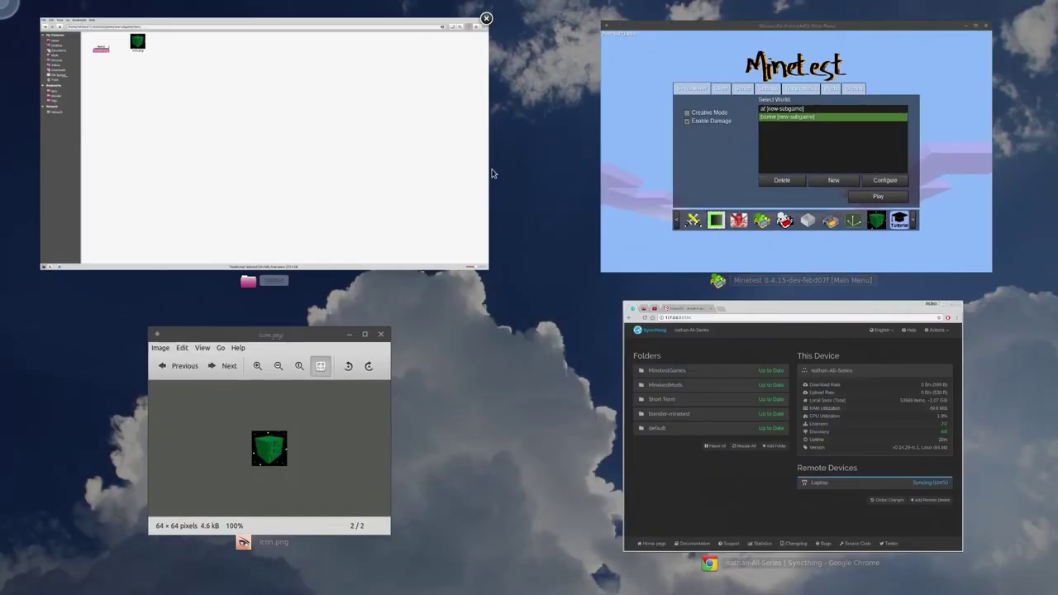
click(856, 220)
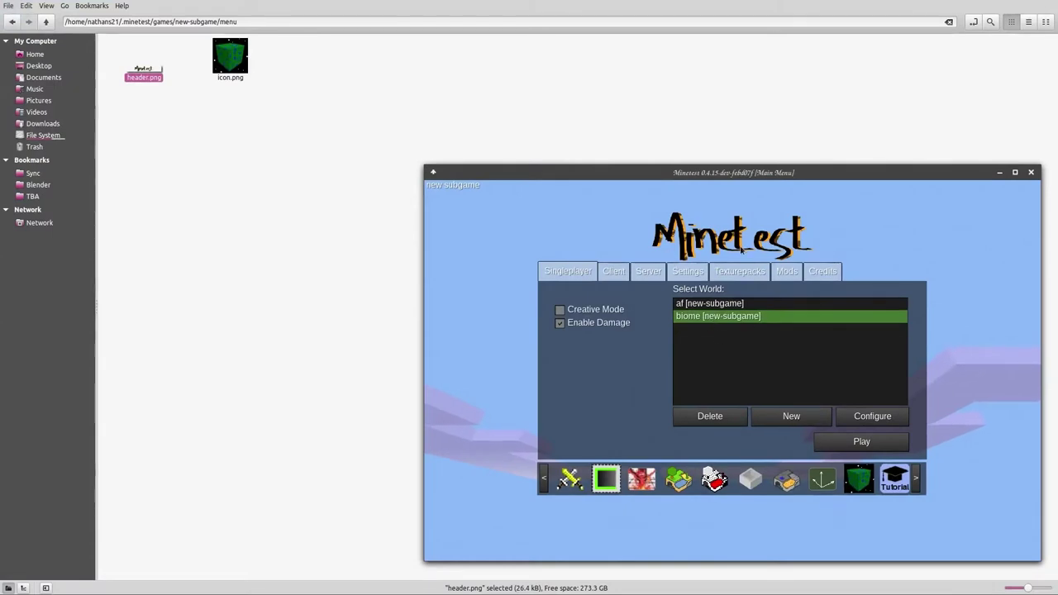
Step: Check the menu folder of Voxiworld_game and return to the games folder
click(47, 23)
click(46, 22)
click(46, 22)
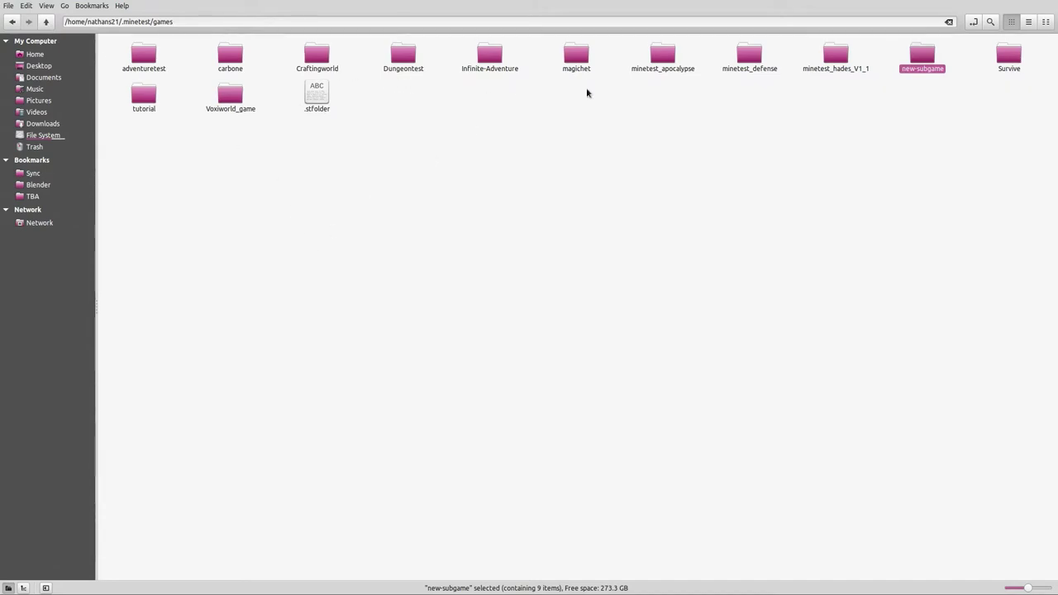
double_click(223, 95)
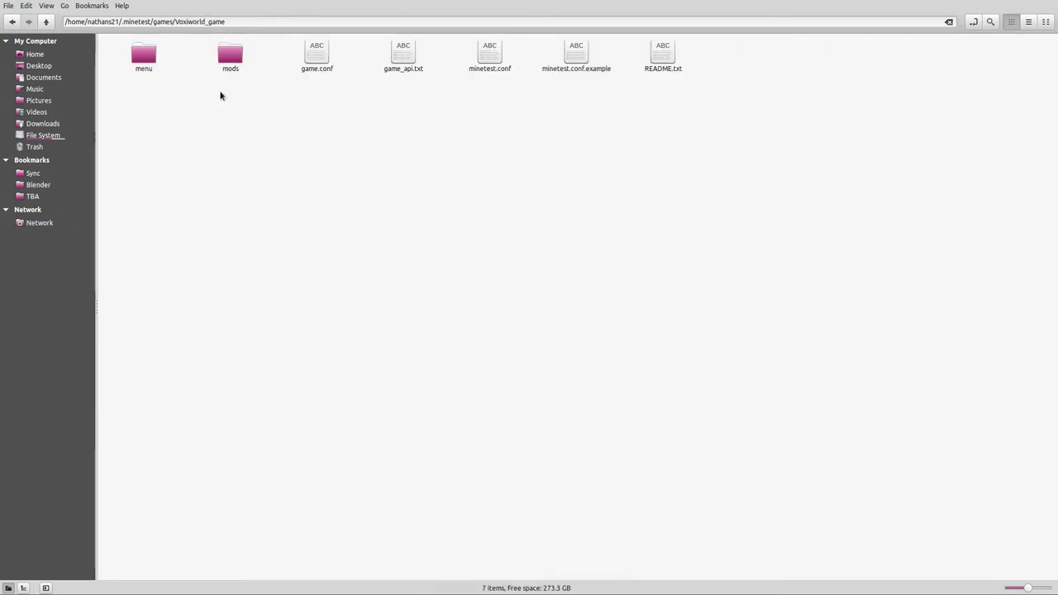
double_click(142, 62)
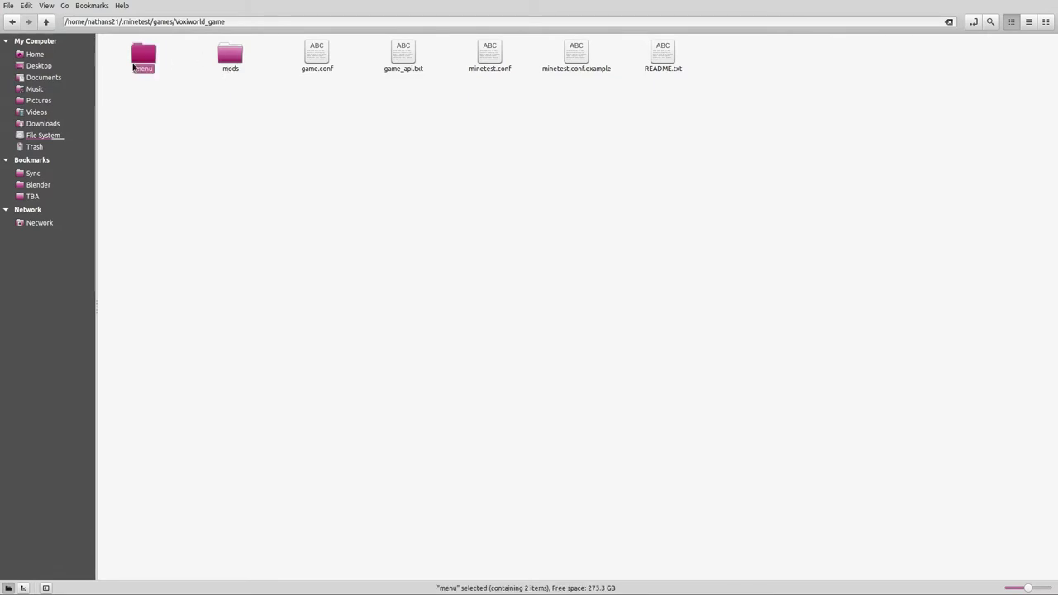
click(46, 22)
click(45, 22)
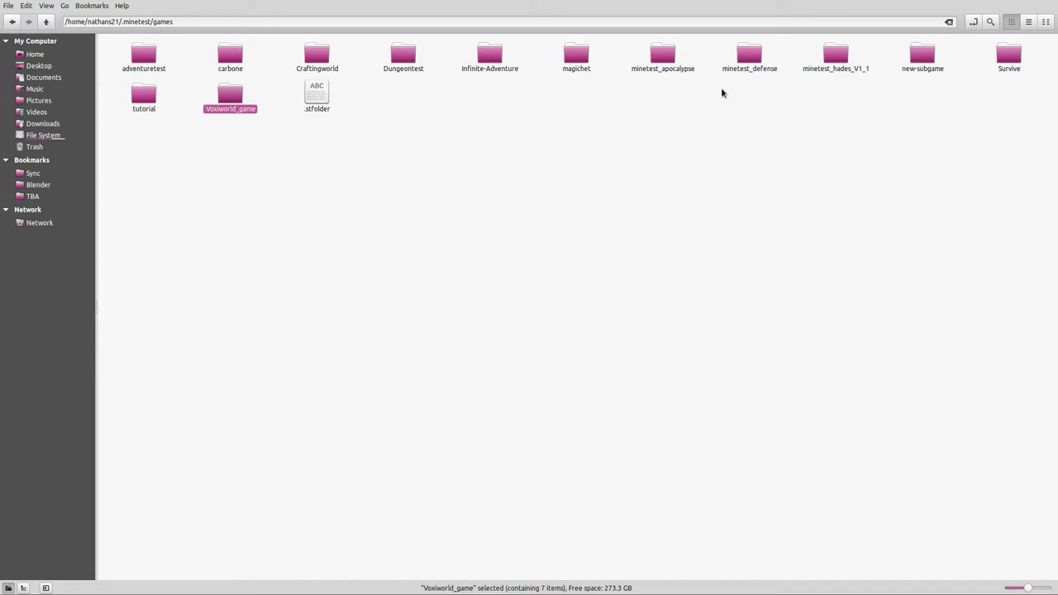
Step: View the header and icon images in the tutorial game's menu folder, and return to the games folder
double_click(145, 97)
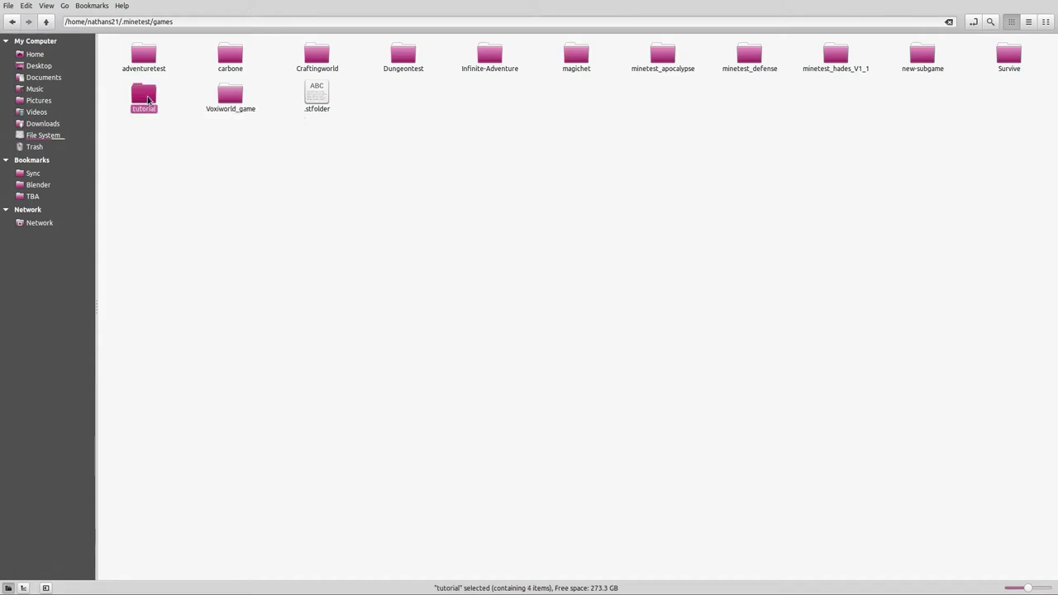
click(147, 70)
double_click(146, 69)
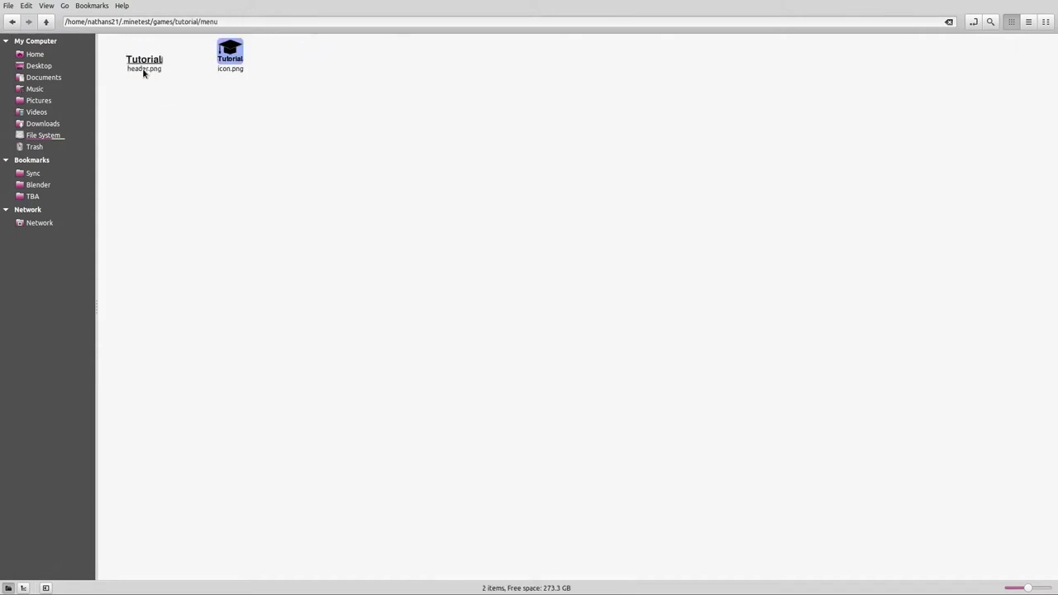
click(45, 22)
click(45, 21)
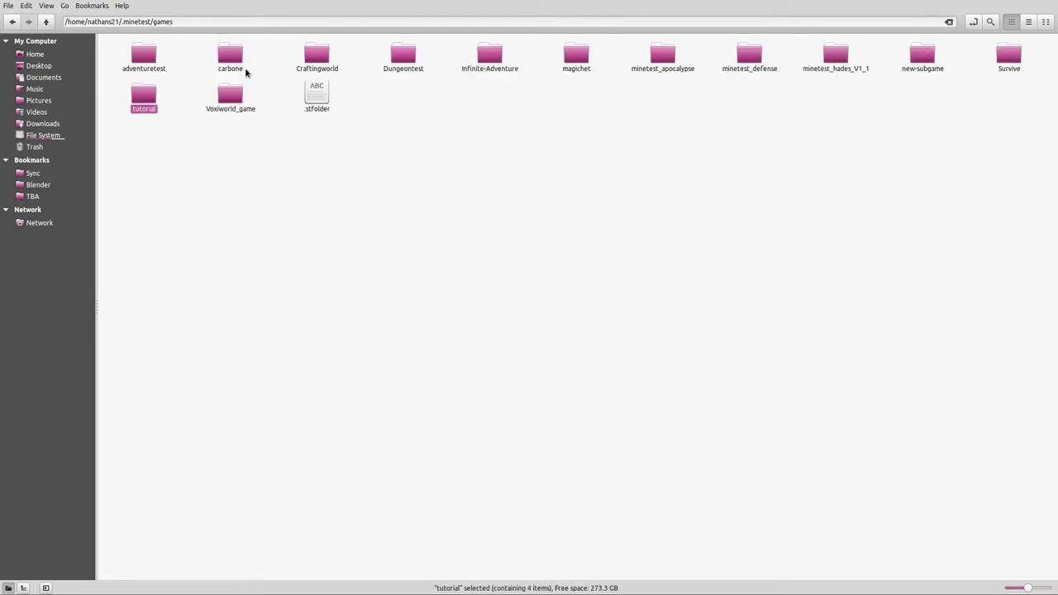
Step: Examine the carbone game's menu folder, previewing background.png and selecting header.png
double_click(230, 53)
double_click(146, 60)
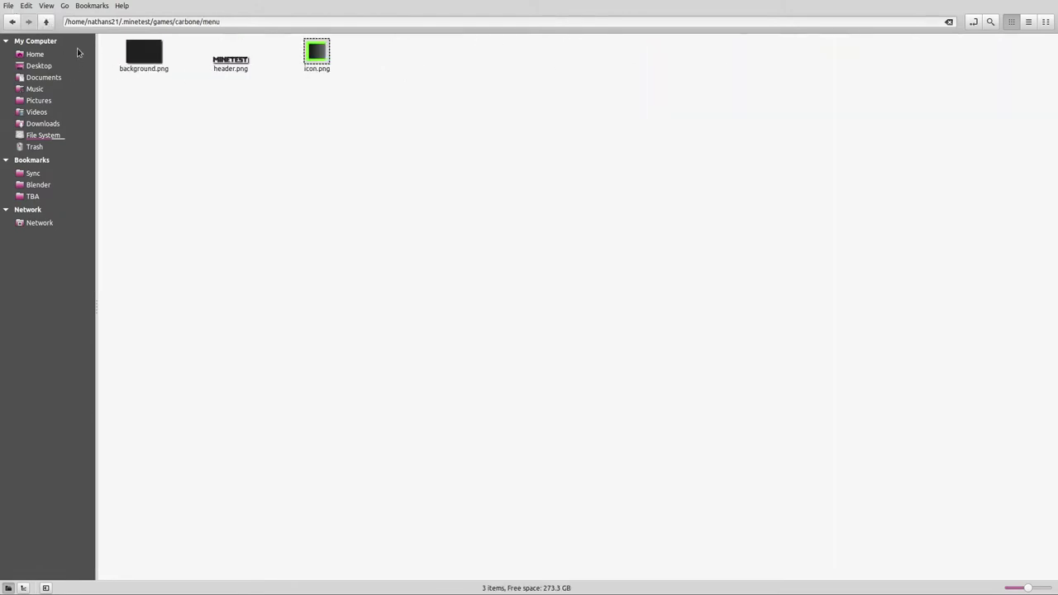
double_click(155, 57)
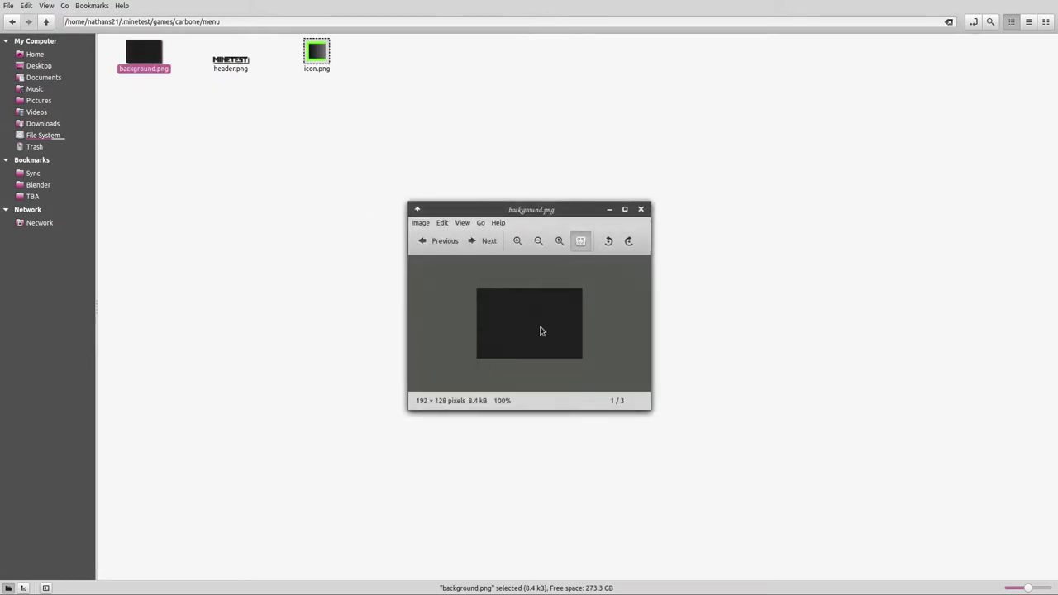
click(640, 209)
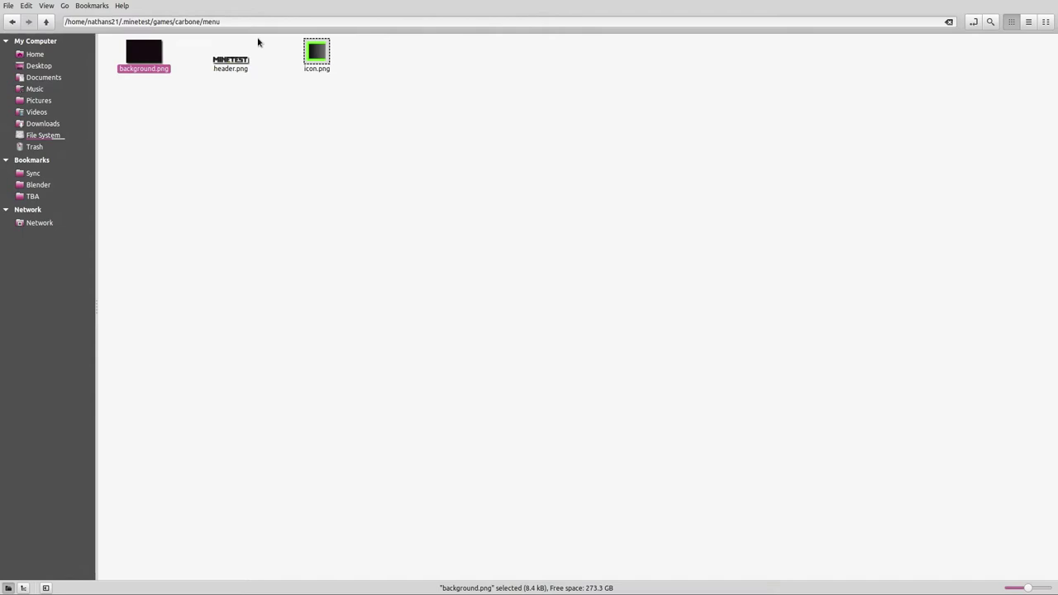
click(230, 59)
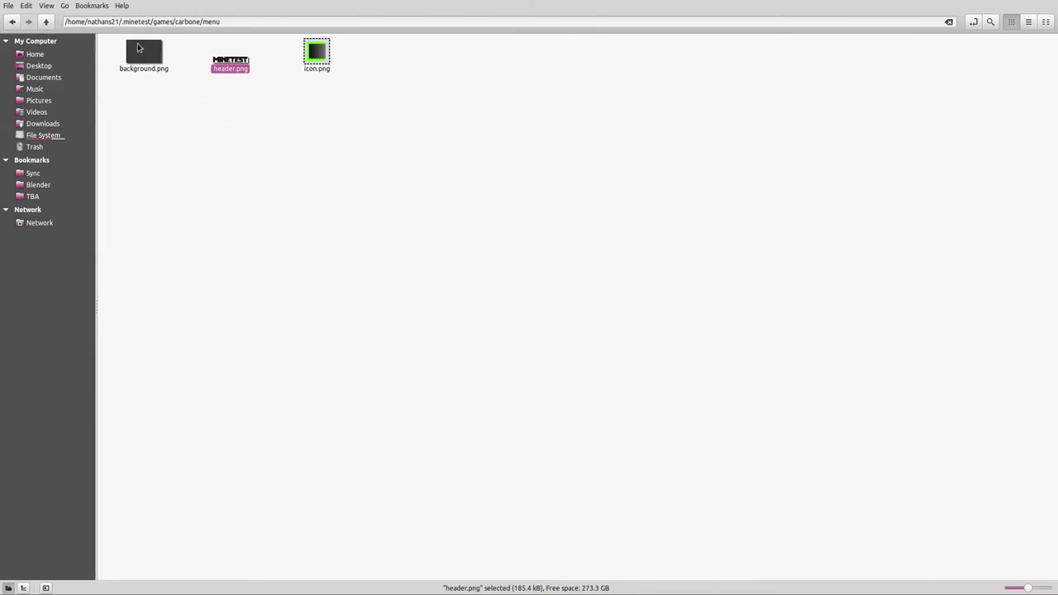
Step: Go back to the games folder, open the new-subgame folder and close the leftover icon.png preview
click(46, 22)
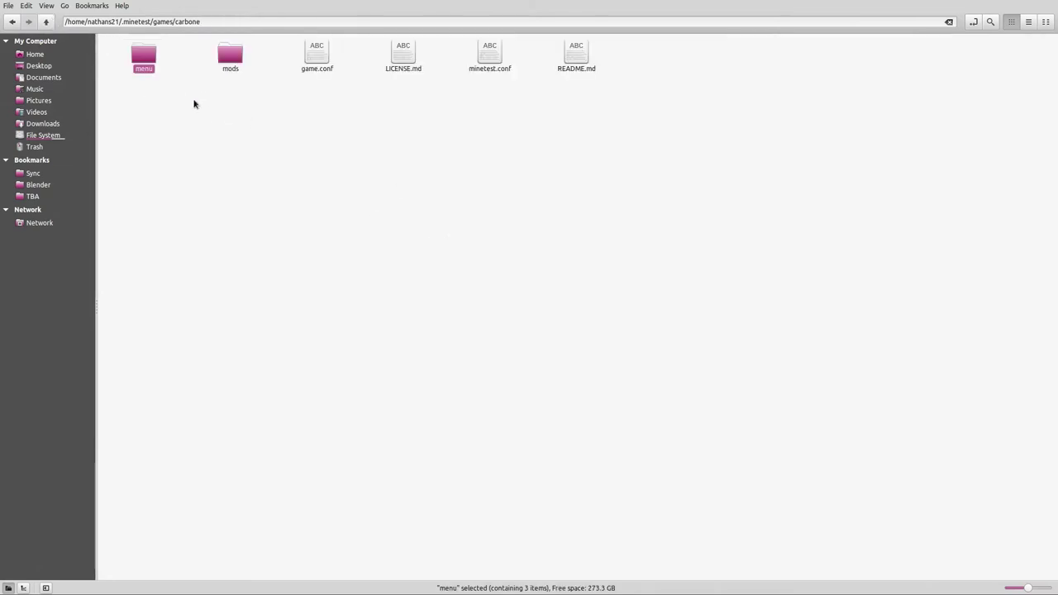
click(46, 22)
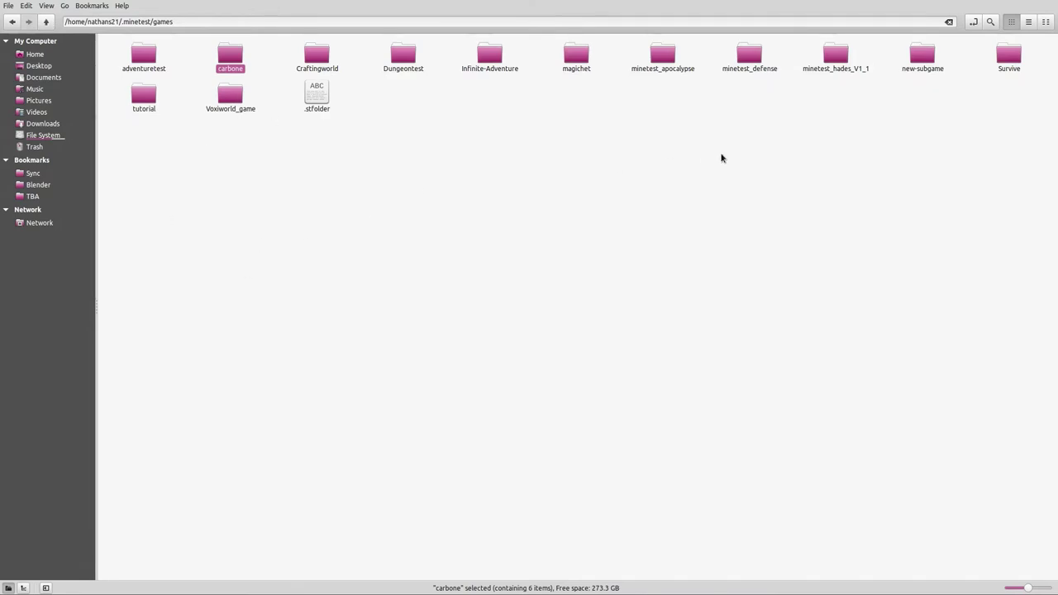
double_click(922, 53)
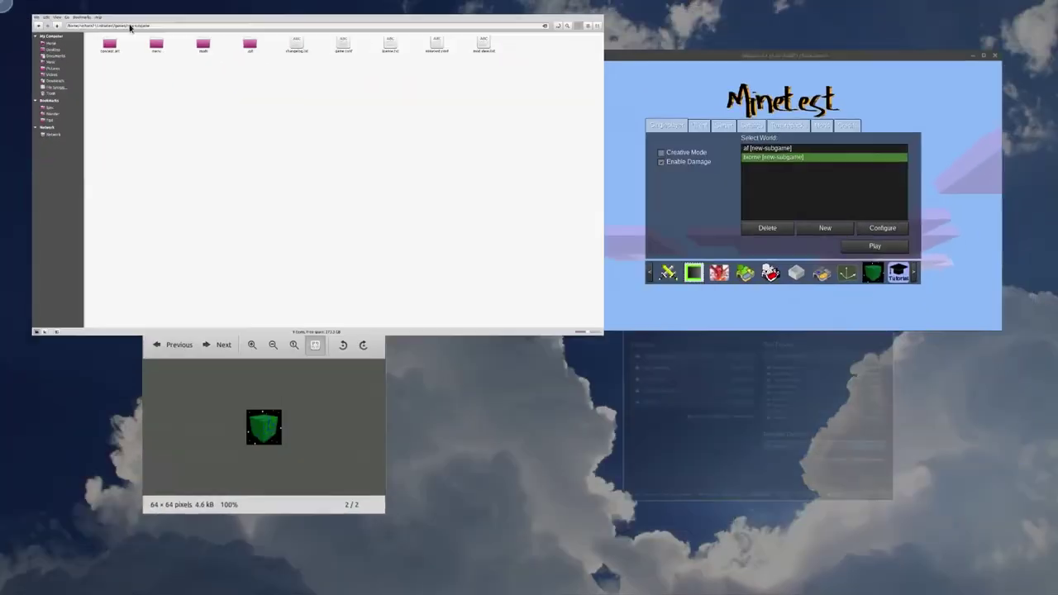
mouse_move(2, 4)
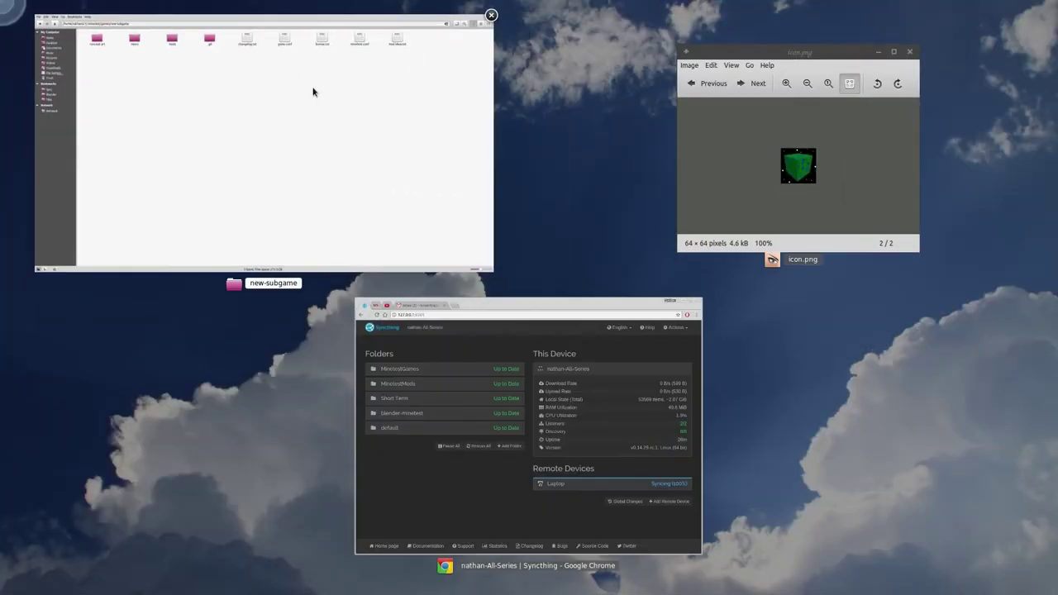
click(314, 89)
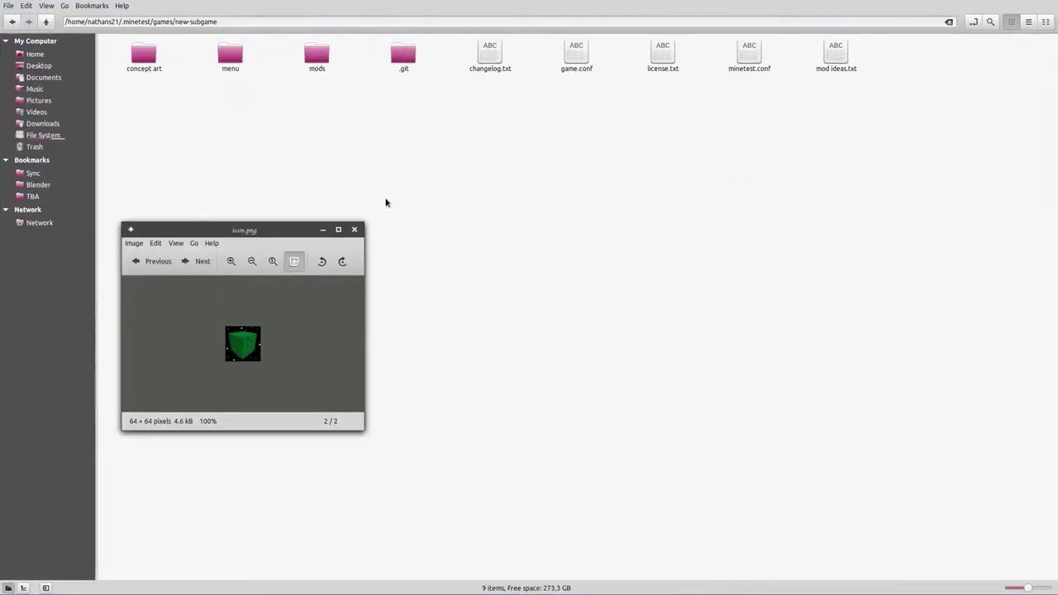
click(356, 230)
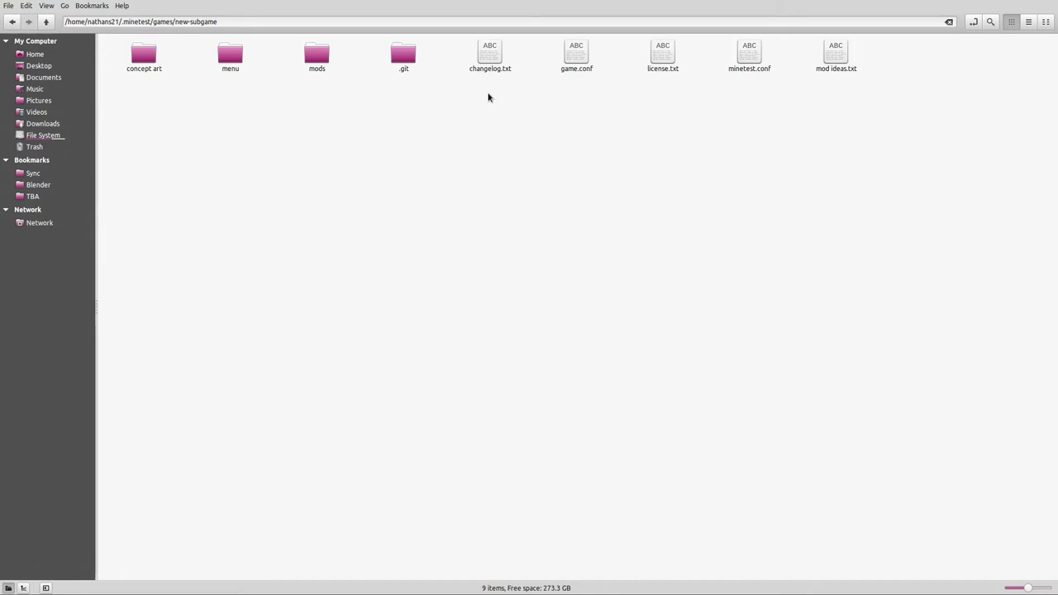
Step: Read through the dated entries in the subgame's changelog.txt, and close the file
click(507, 67)
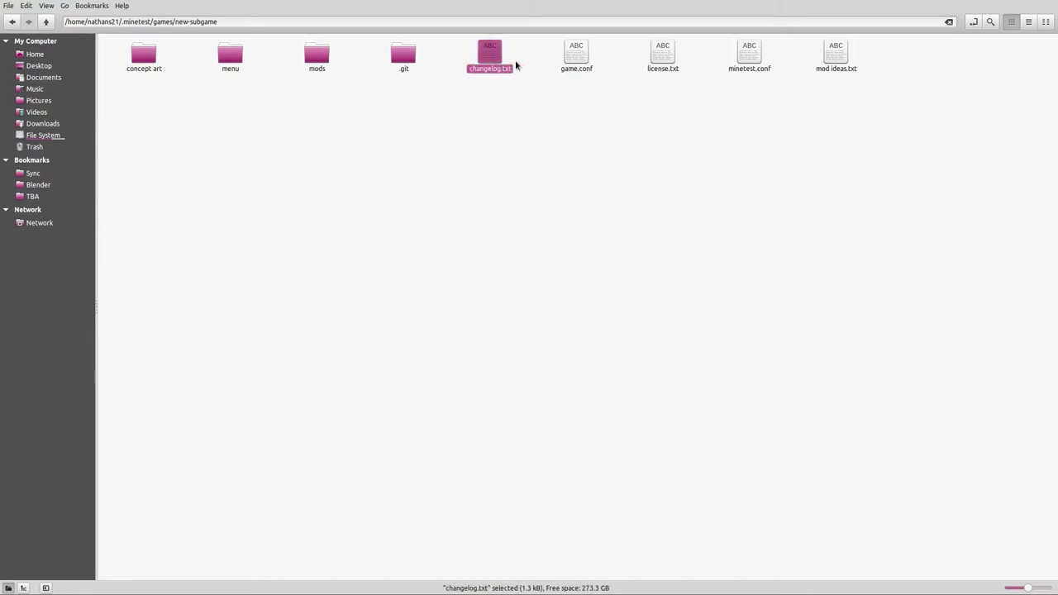
click(664, 62)
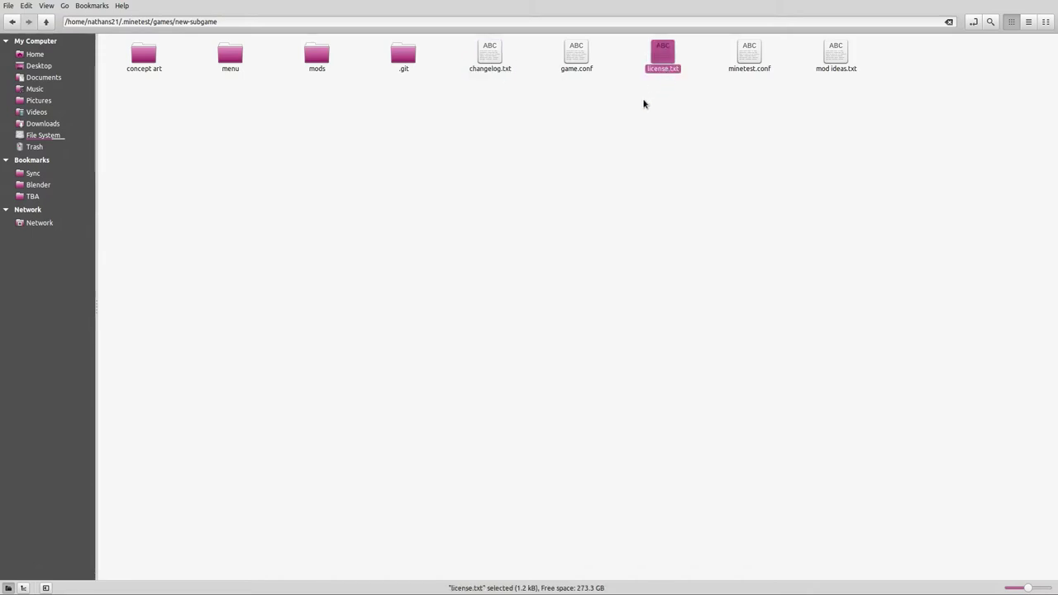
double_click(487, 52)
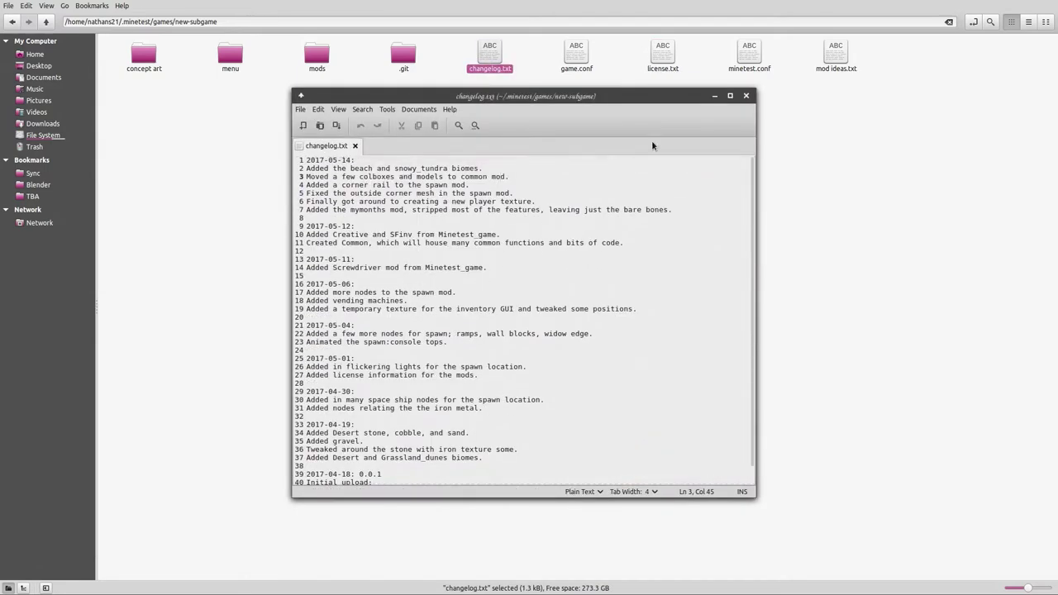
scroll(471, 255, down, 1)
scroll(471, 254, up, 1)
scroll(318, 158, down, 1)
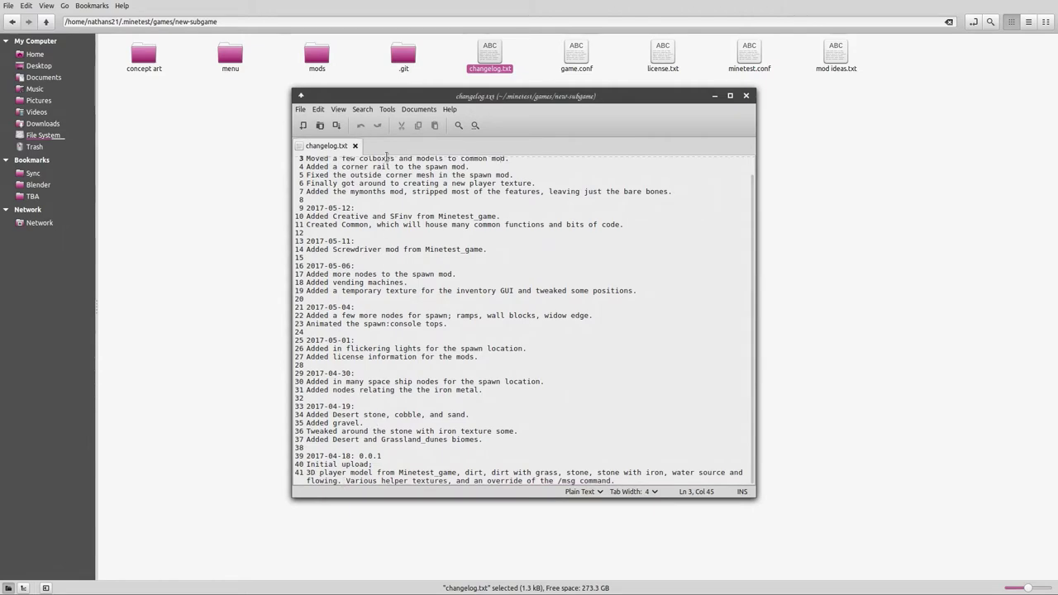
scroll(382, 368, up, 1)
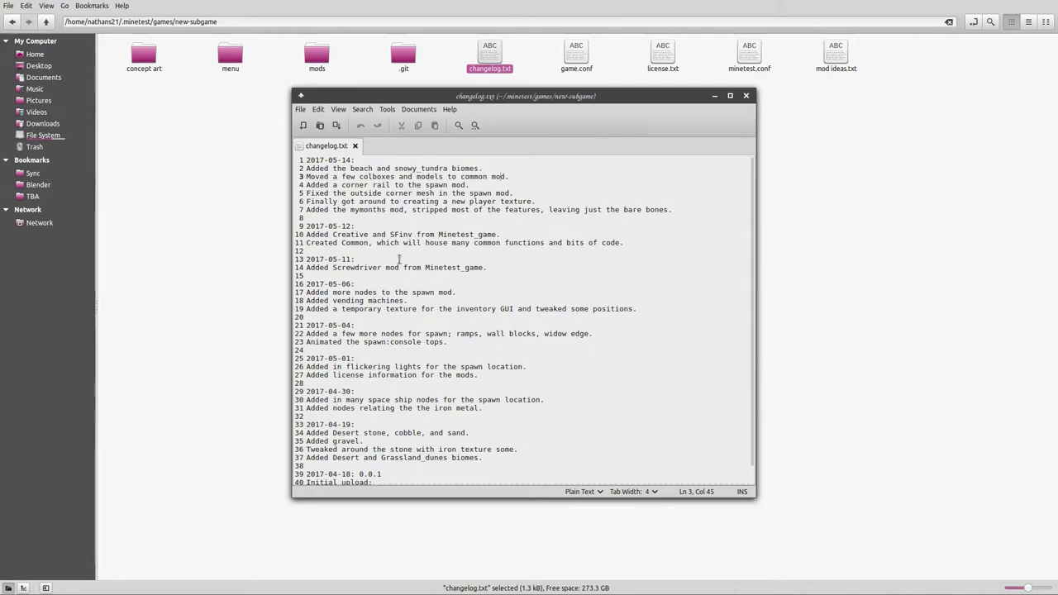
scroll(388, 330, down, 1)
scroll(390, 334, up, 1)
scroll(397, 333, down, 1)
scroll(397, 333, up, 1)
click(747, 96)
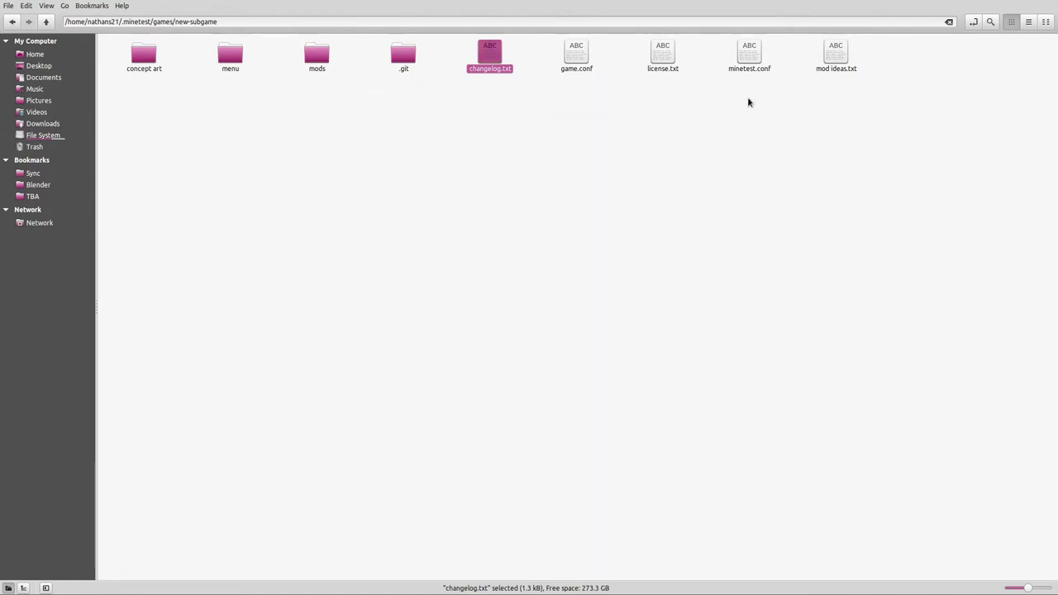
Step: Open the subgame's license.txt, and view the license.txt and README.txt inside the screwdriver mod's folder for comparison
double_click(663, 55)
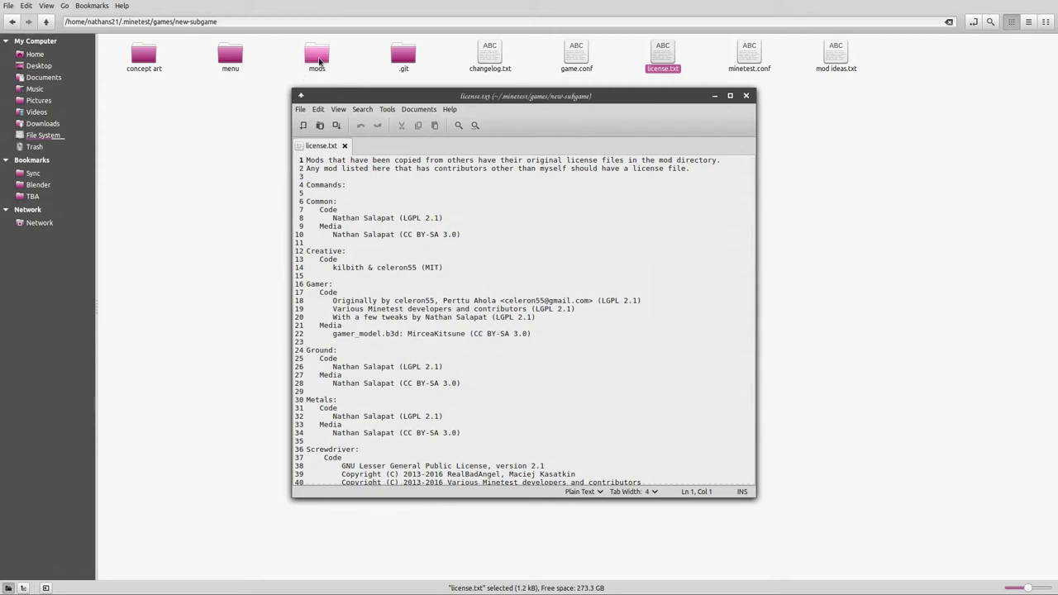
double_click(319, 58)
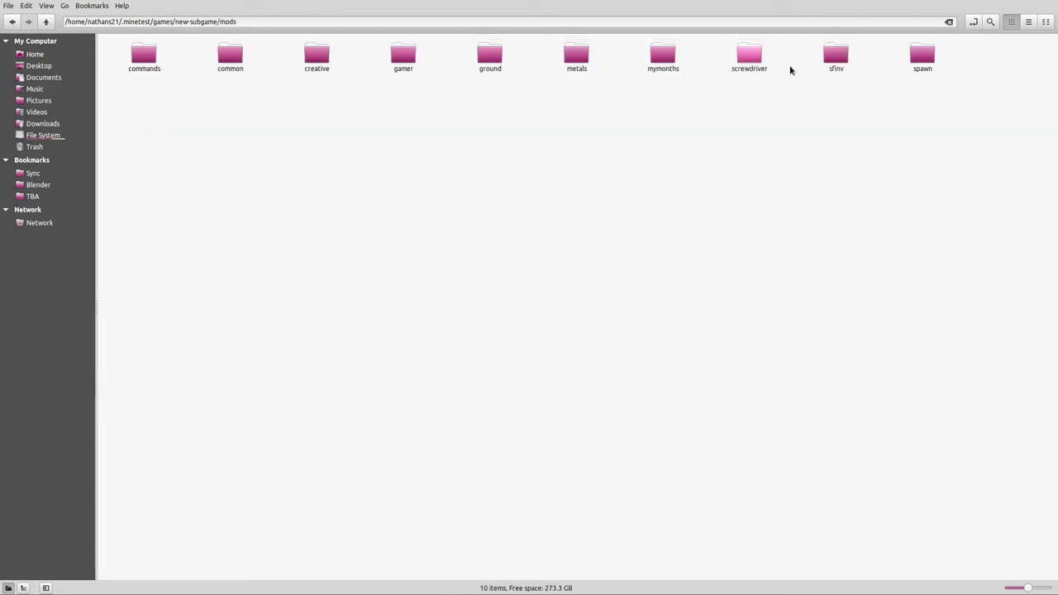
double_click(750, 60)
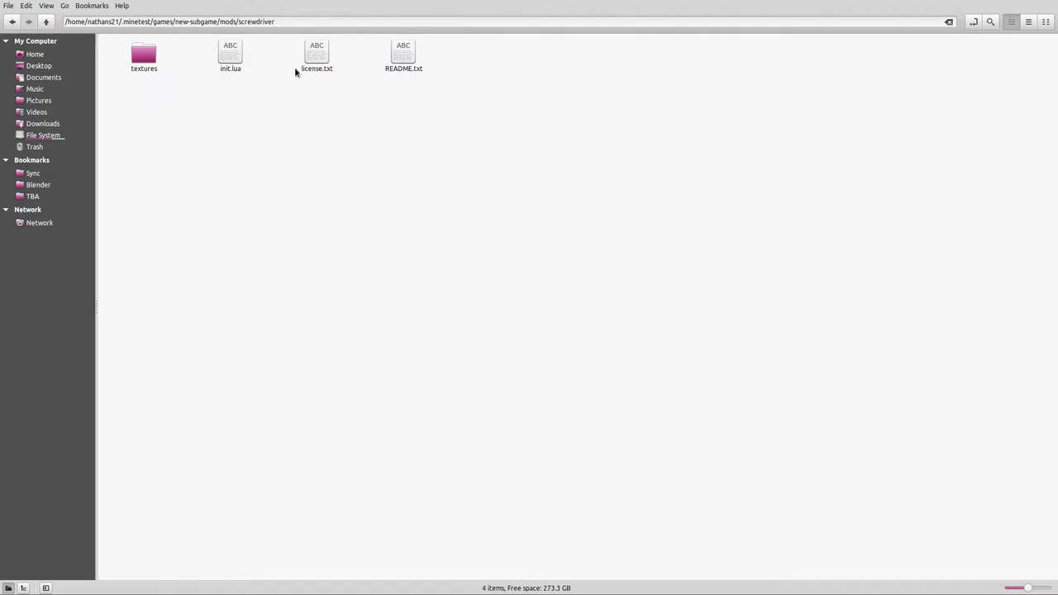
double_click(316, 55)
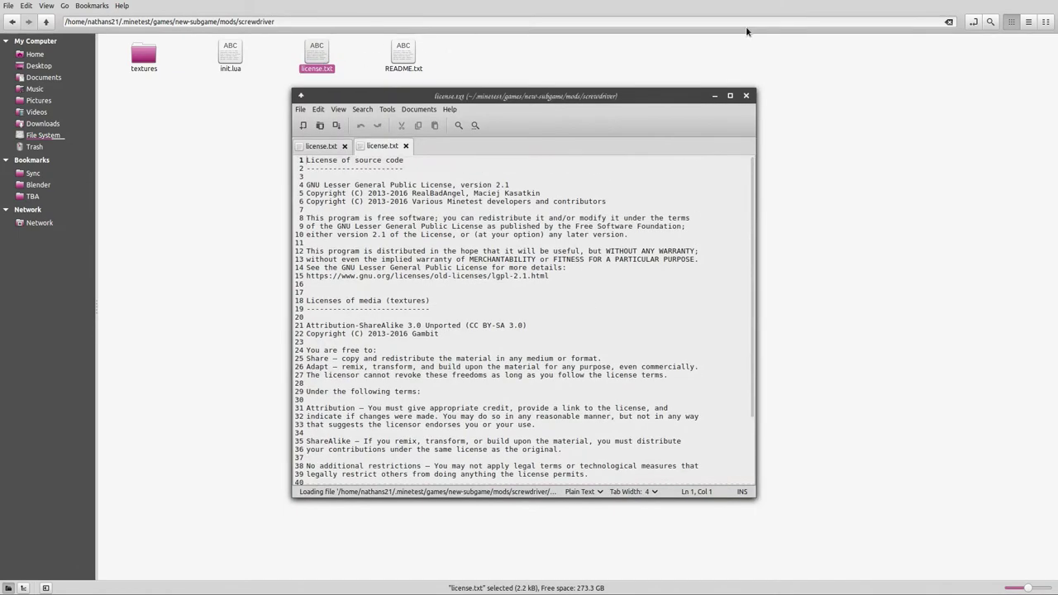
click(745, 95)
double_click(400, 43)
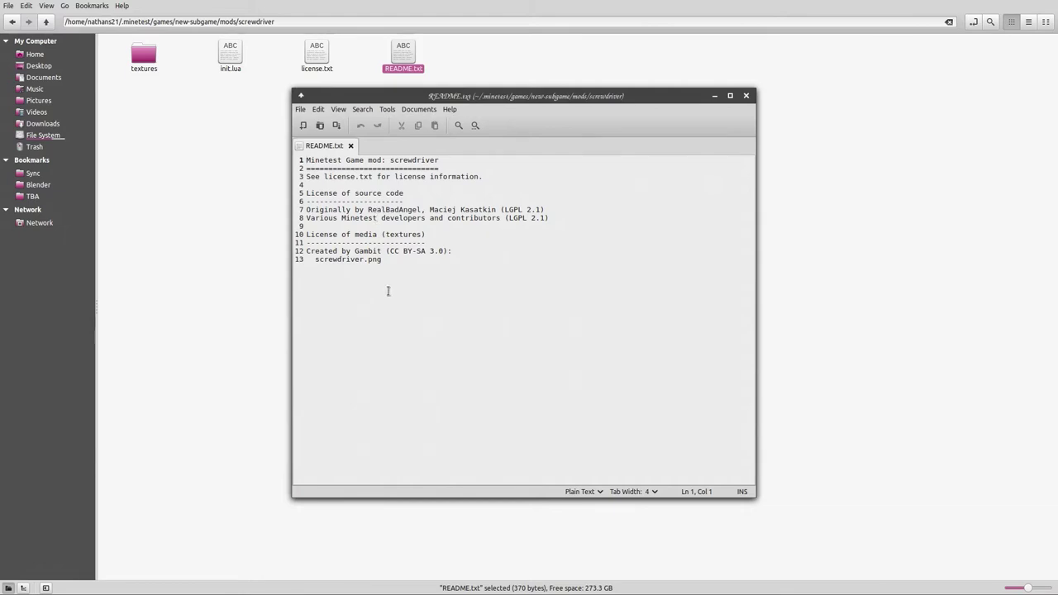
click(745, 96)
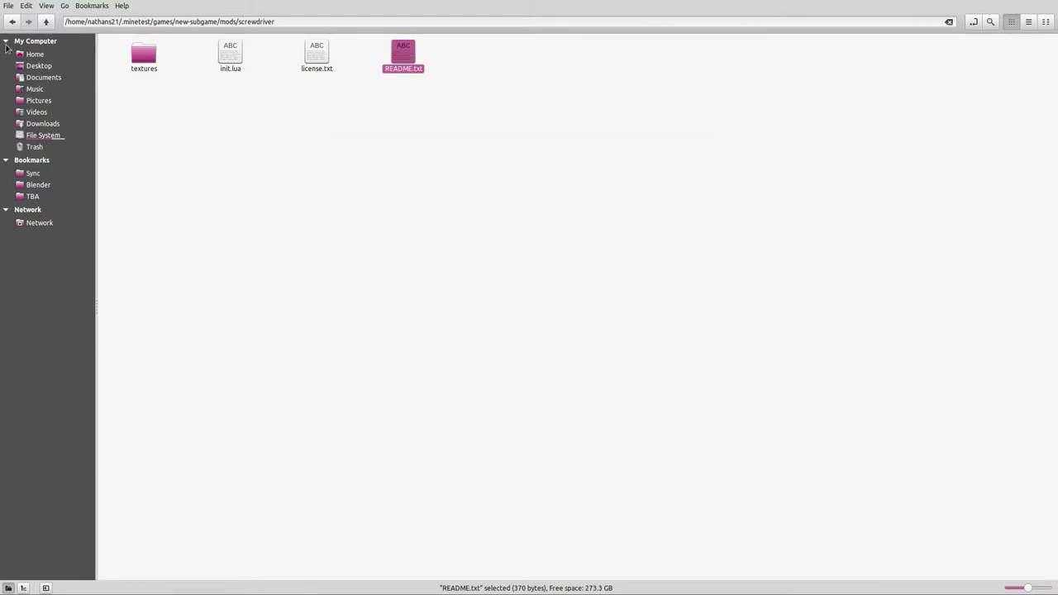
Step: Return to the new-subgame folder, review the code and media licences listed per mod in license.txt, and close it
click(45, 22)
mouse_move(0, 1)
click(281, 333)
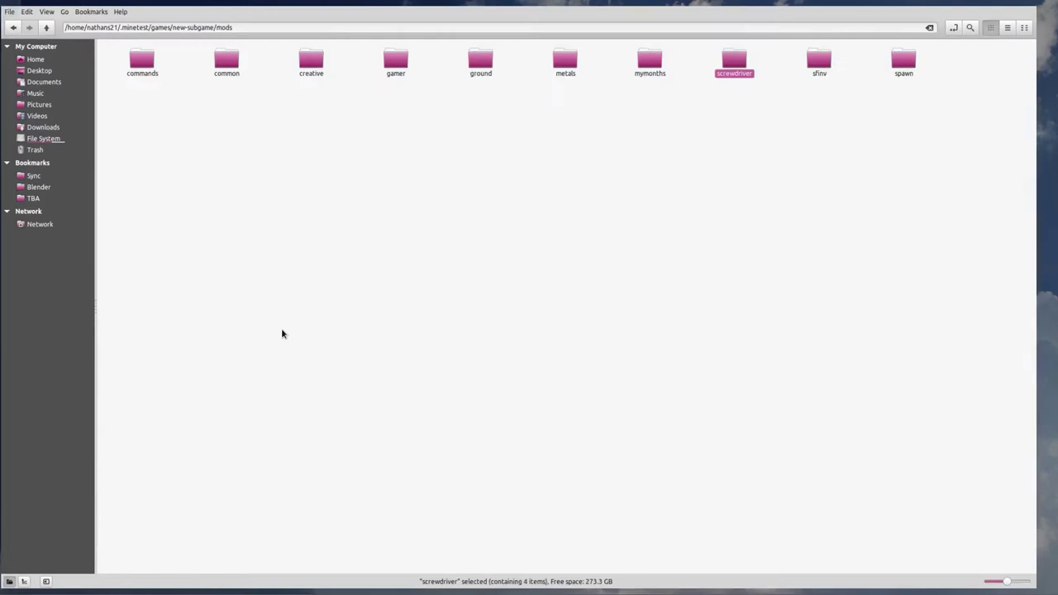
click(45, 22)
double_click(662, 54)
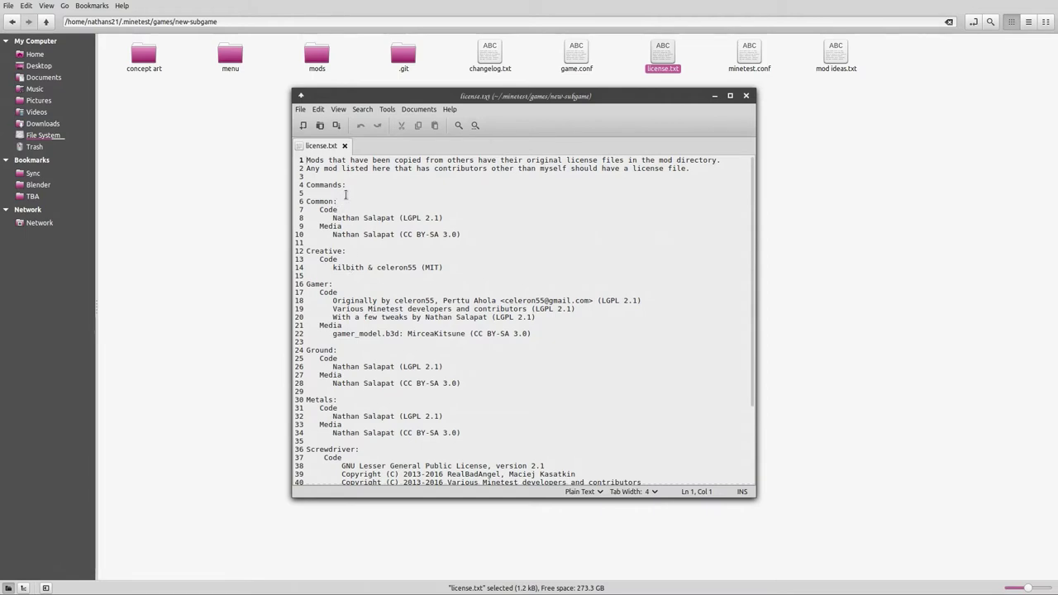
scroll(370, 420, down, 4)
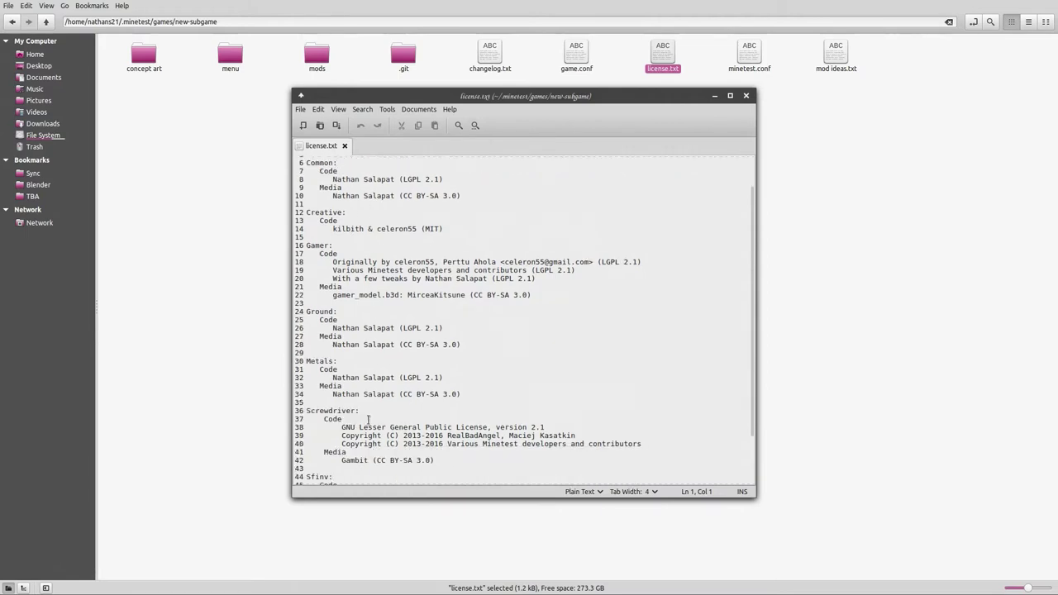
scroll(366, 422, up, 4)
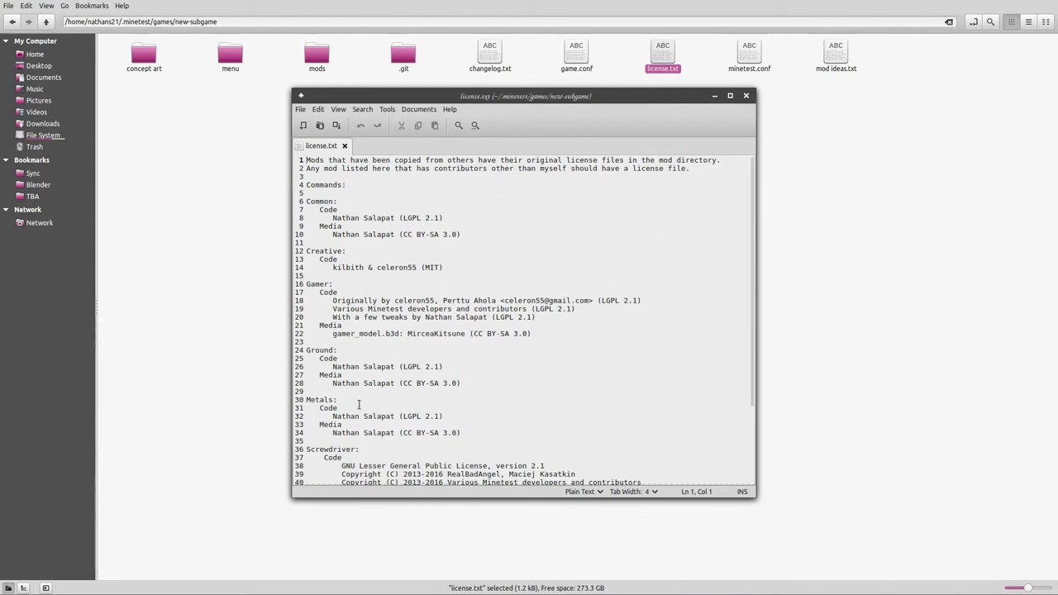
scroll(359, 404, down, 3)
scroll(323, 362, down, 1)
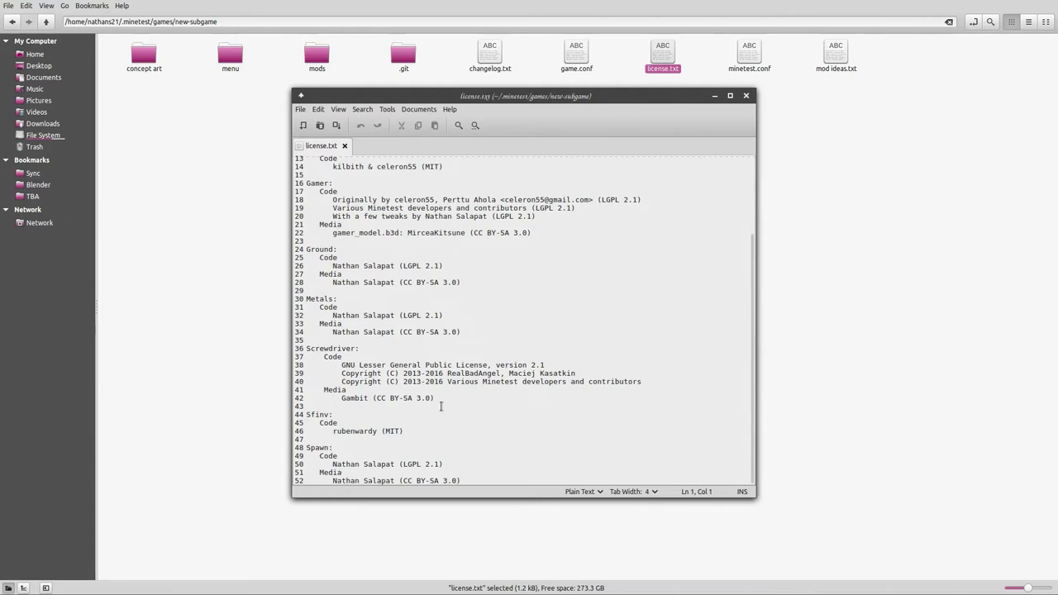
scroll(438, 406, up, 3)
scroll(429, 406, up, 1)
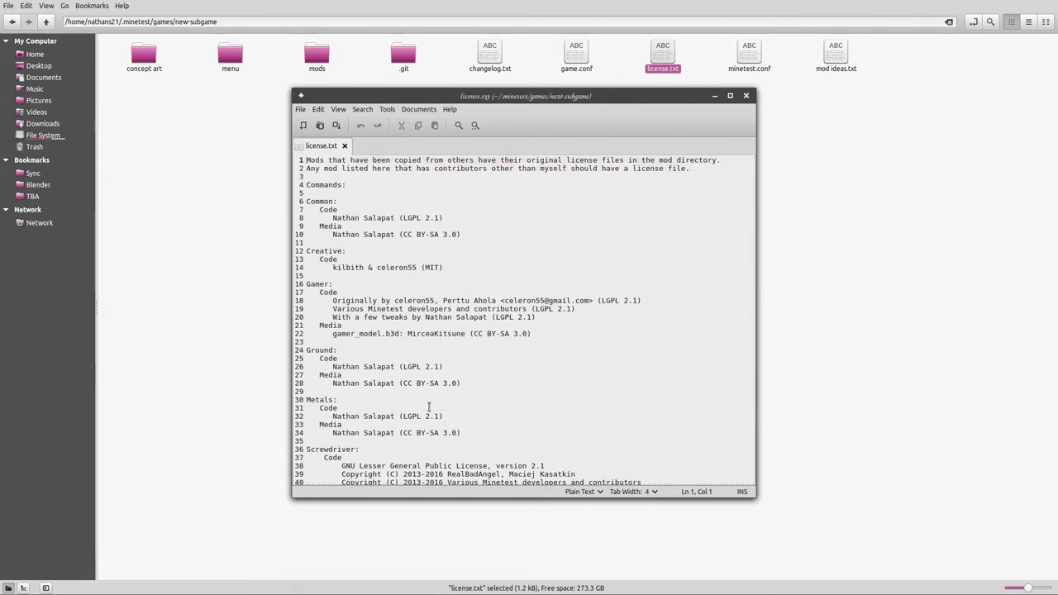
scroll(429, 405, down, 4)
scroll(438, 427, up, 4)
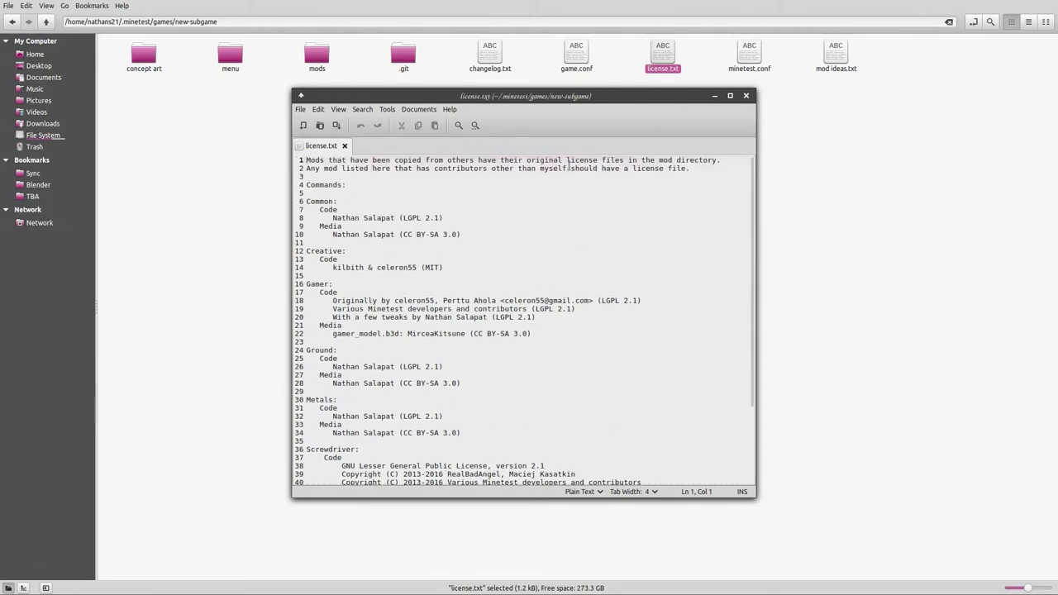
click(745, 101)
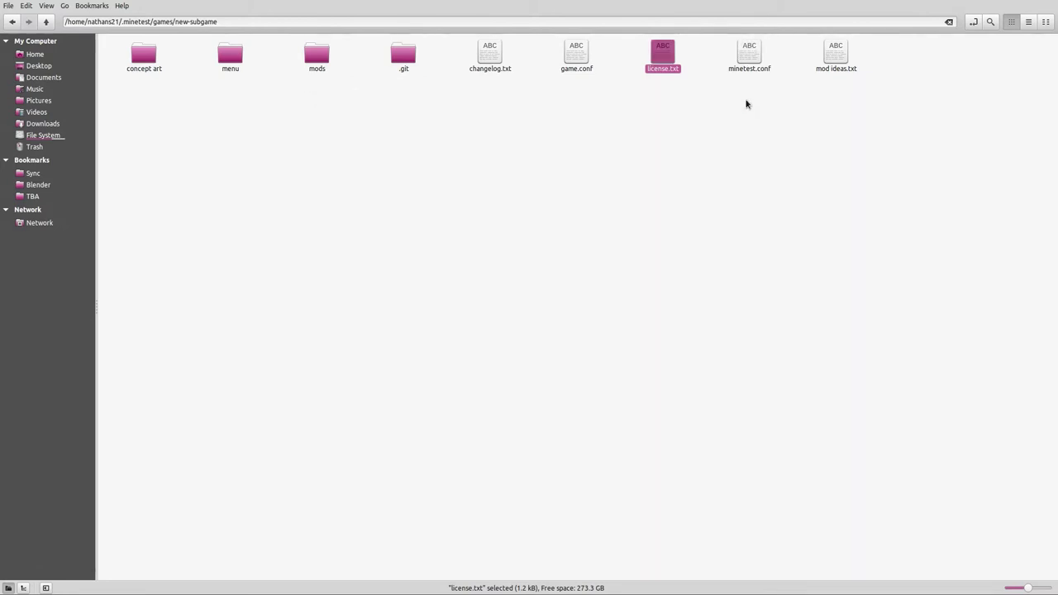
click(700, 132)
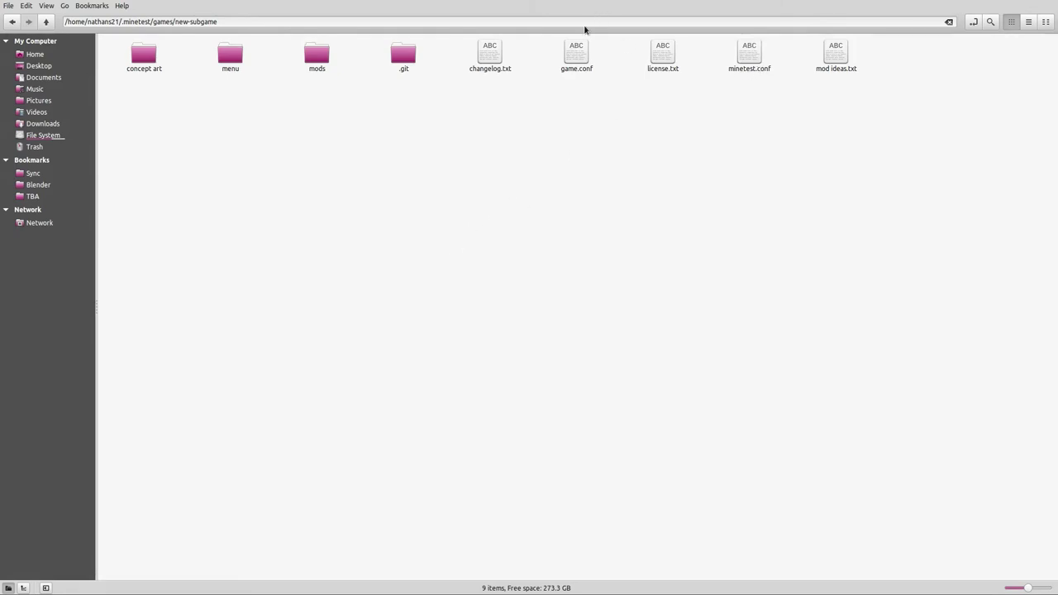
Step: Open the subgame's minetest.conf, and switch to Chrome to read the developer wiki page about minetest.conf
double_click(742, 54)
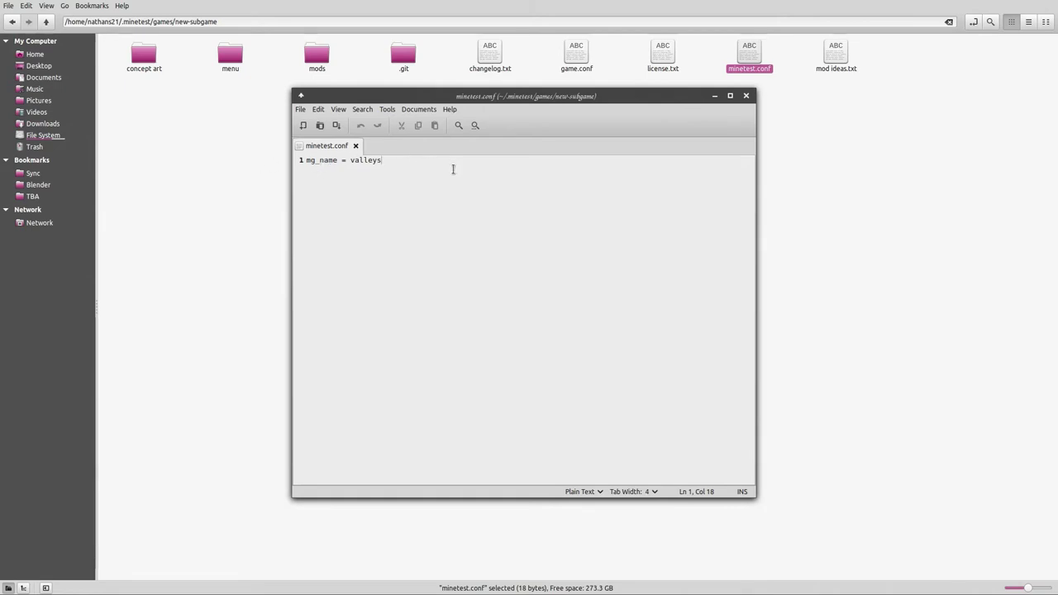
mouse_move(2, 2)
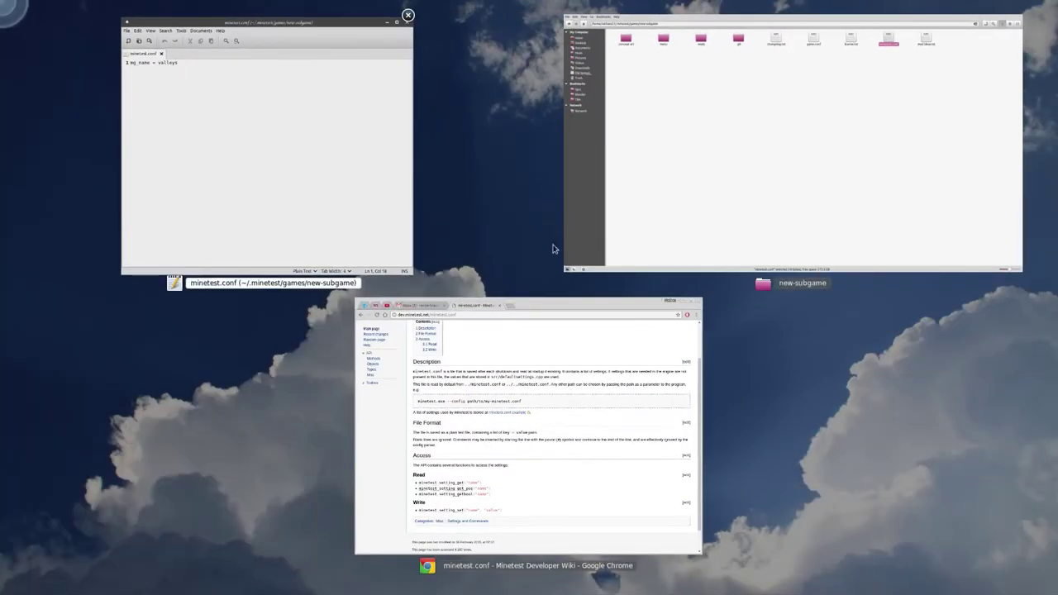
click(617, 348)
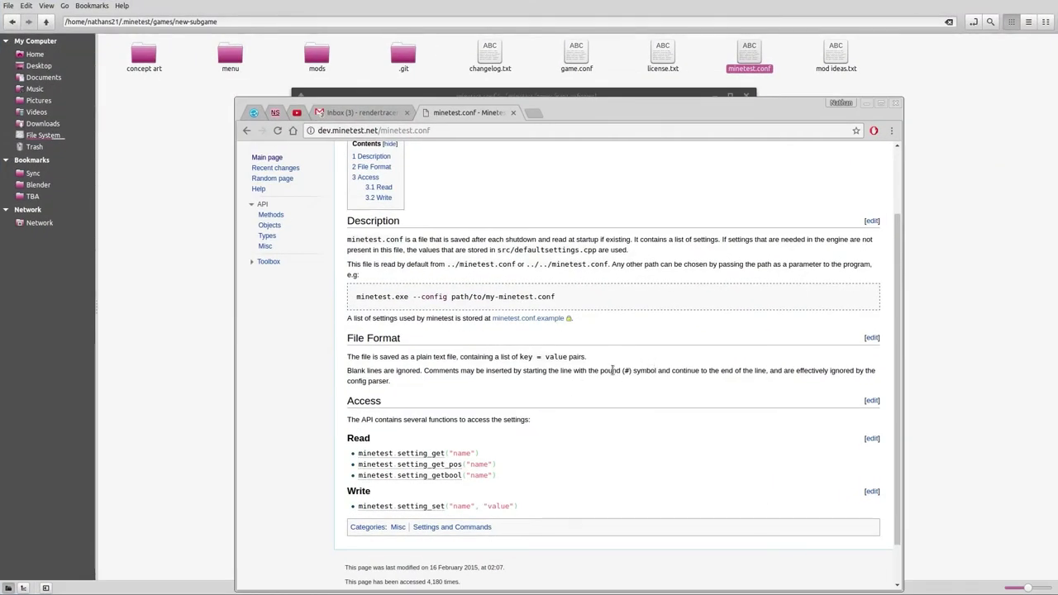
scroll(619, 372, up, 2)
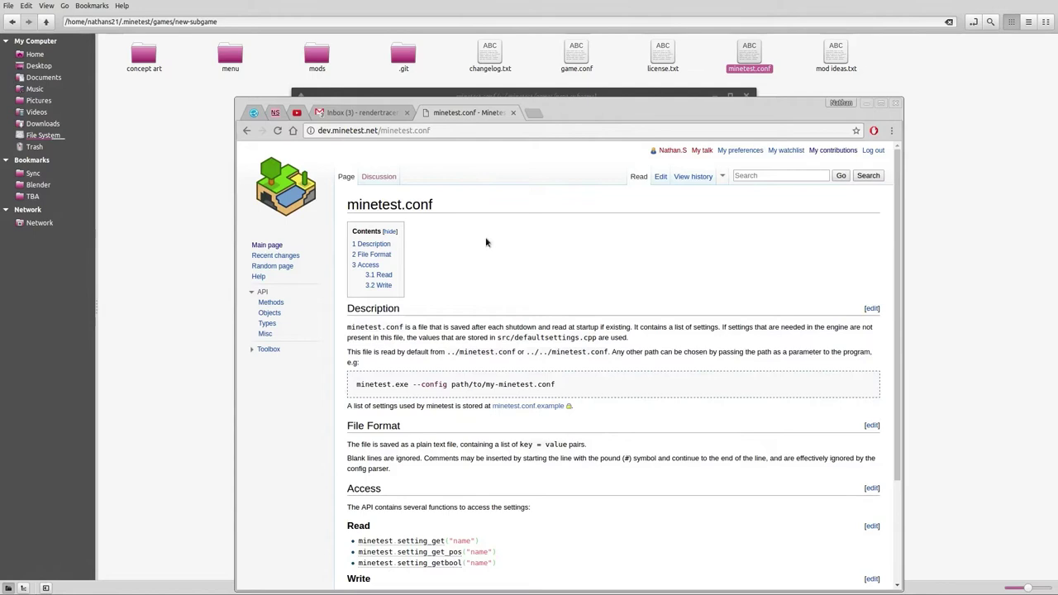
scroll(554, 277, down, 2)
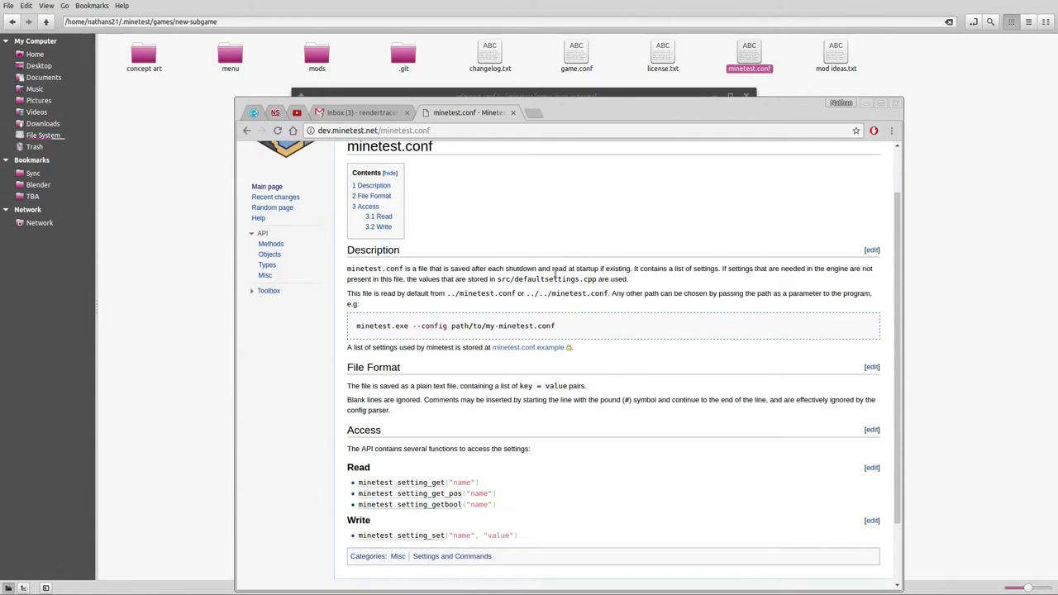
Step: Open the linked minetest.conf.example in a new browser tab, and read its Controls settings such as free_move, fast_move and noclip
right_click(515, 349)
click(570, 359)
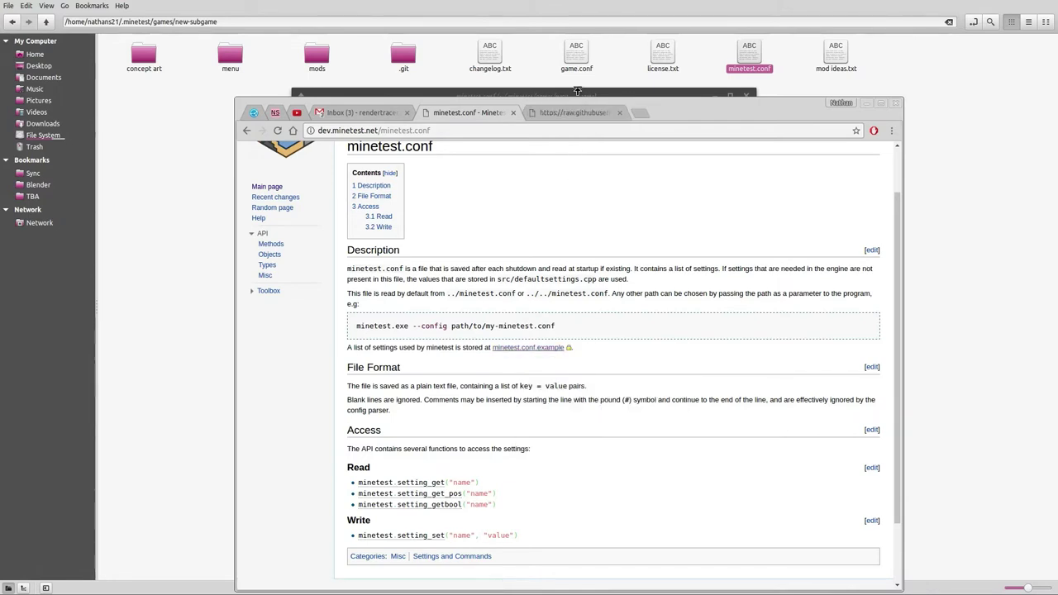
click(568, 115)
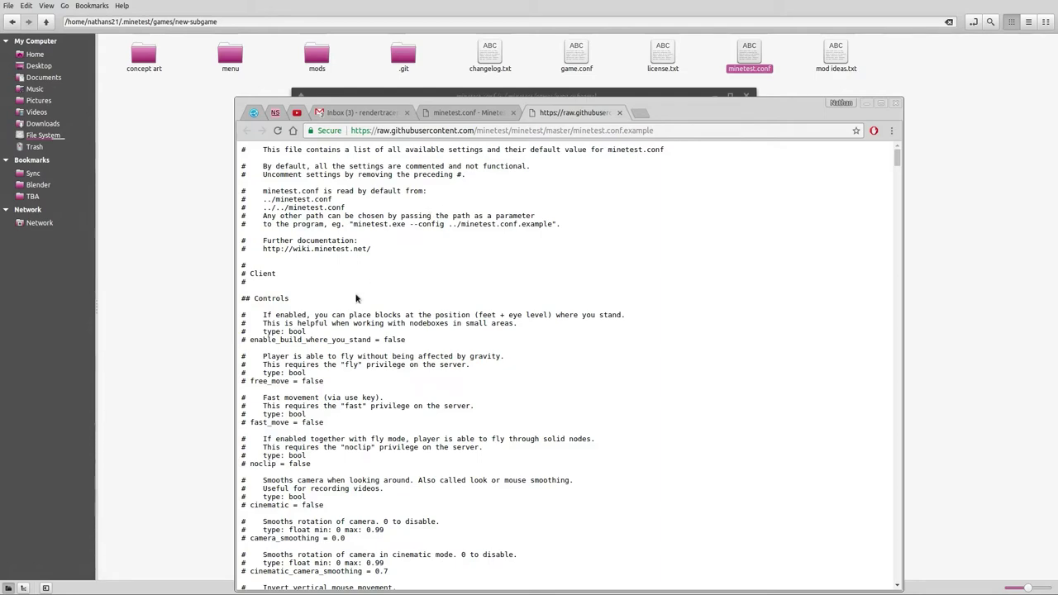
scroll(356, 298, down, 2)
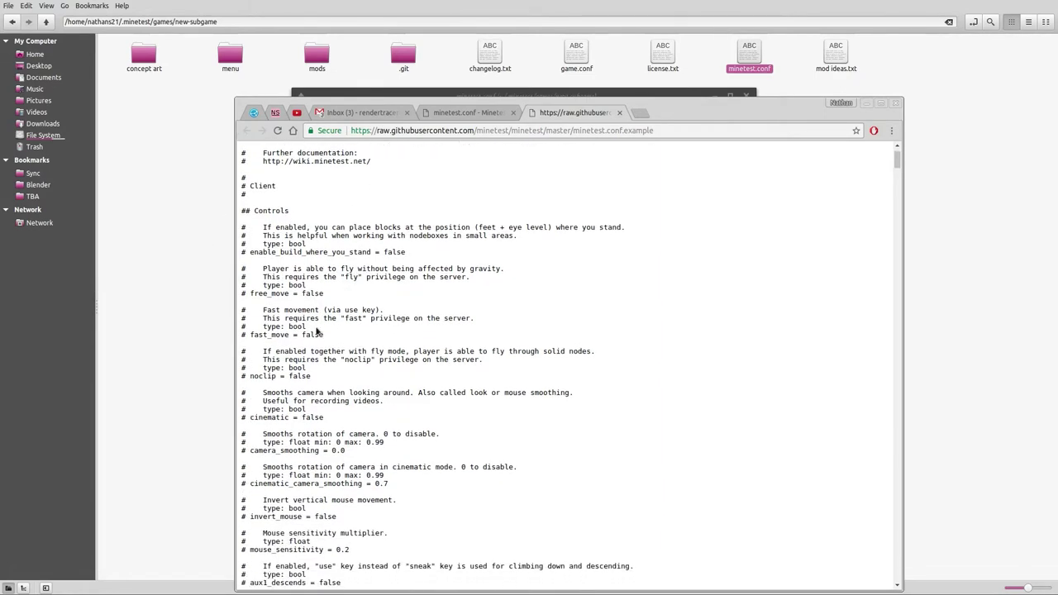
scroll(318, 335, down, 3)
scroll(337, 351, up, 2)
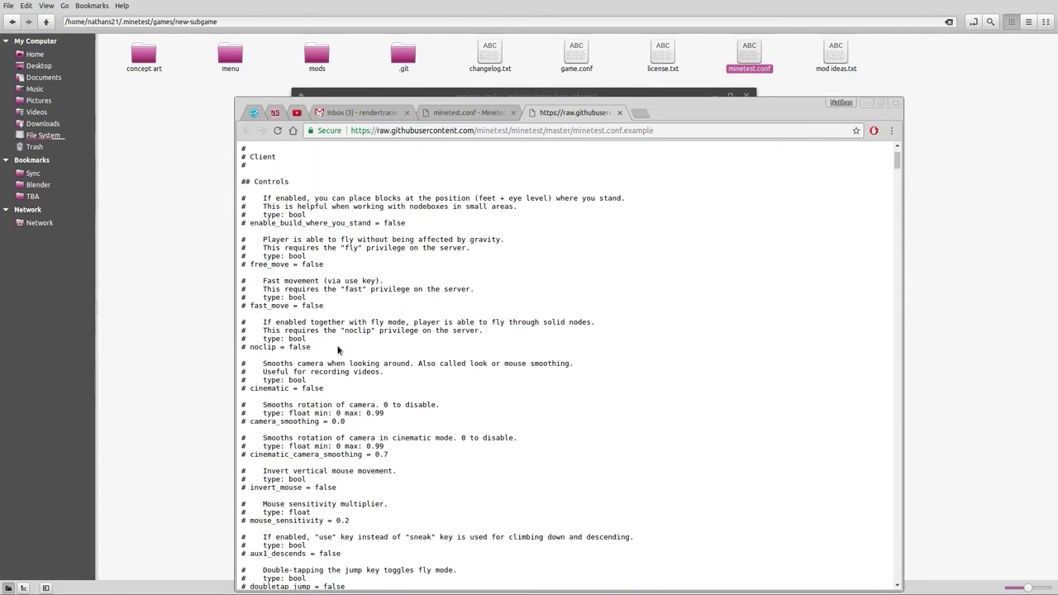
scroll(337, 350, up, 1)
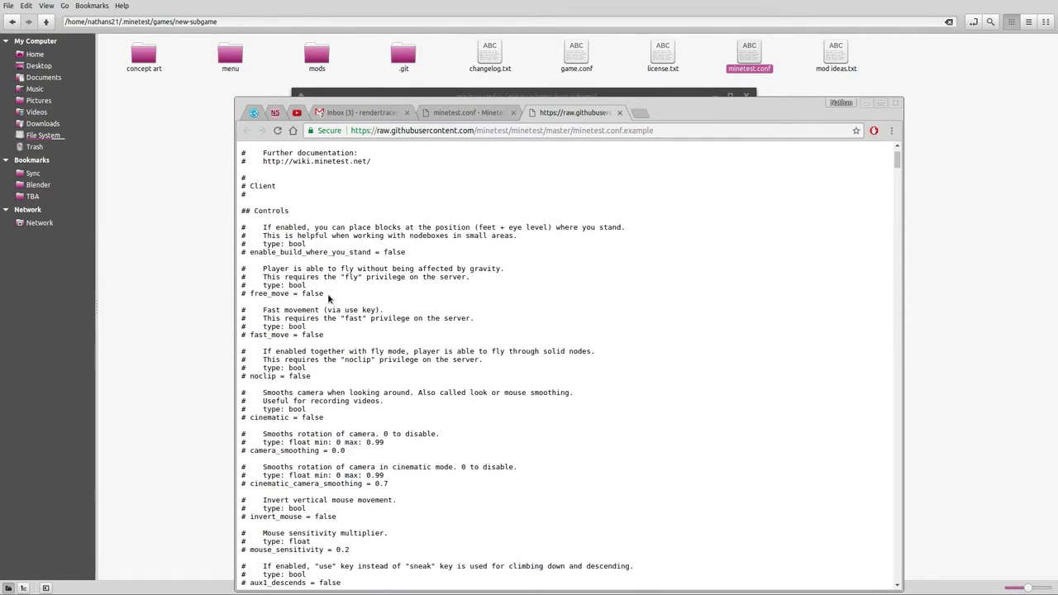
Step: Take the free_move = false setting from the example list and add it to the subgame's minetest.conf, one blank line below mg_name
drag(327, 294, 257, 293)
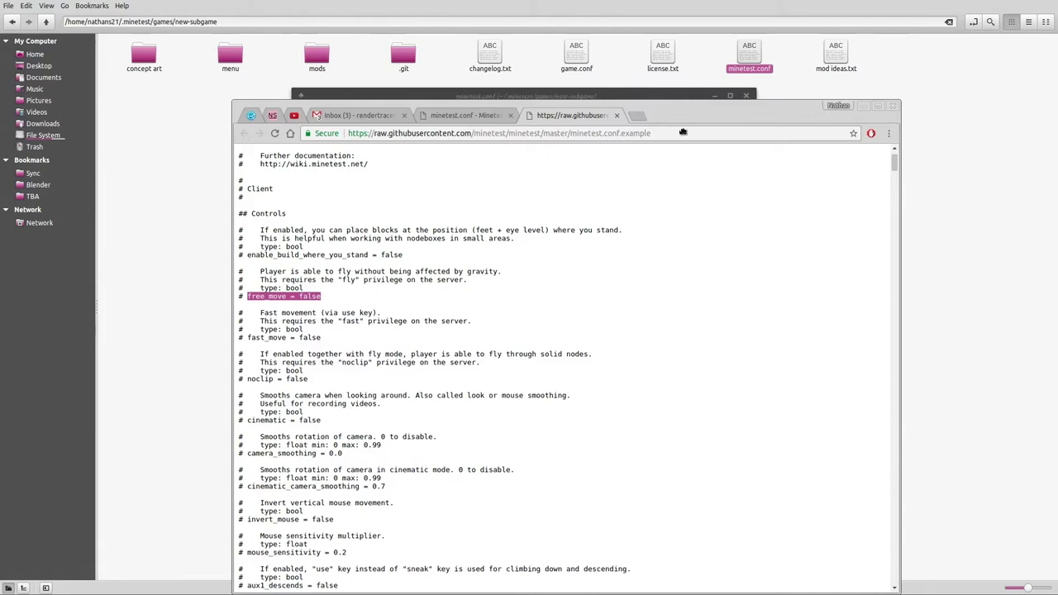
drag(696, 118, 677, 139)
click(666, 96)
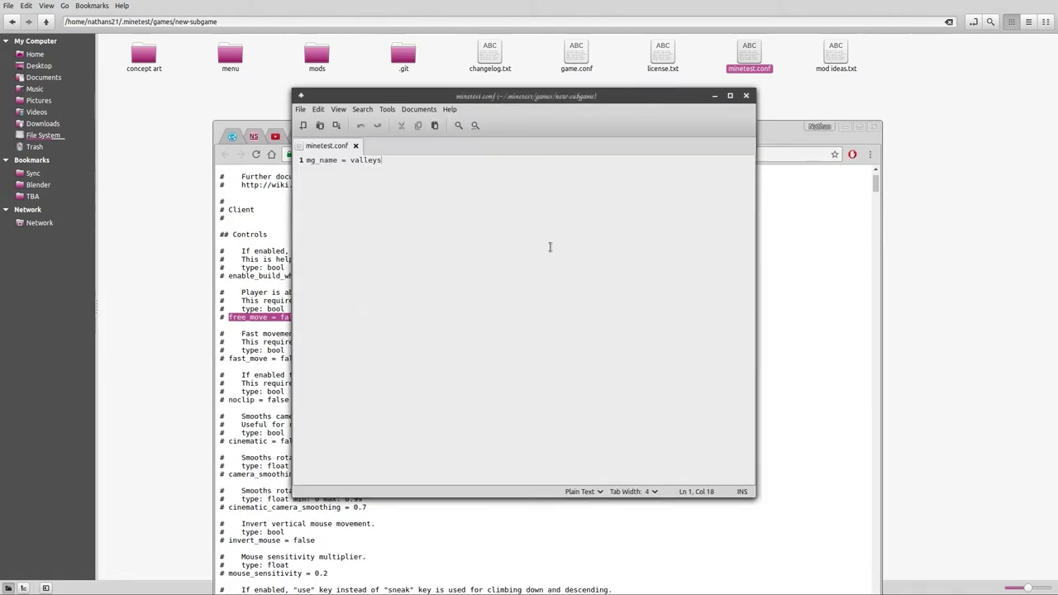
key(Return)
key(Return)
text(free_move = false)
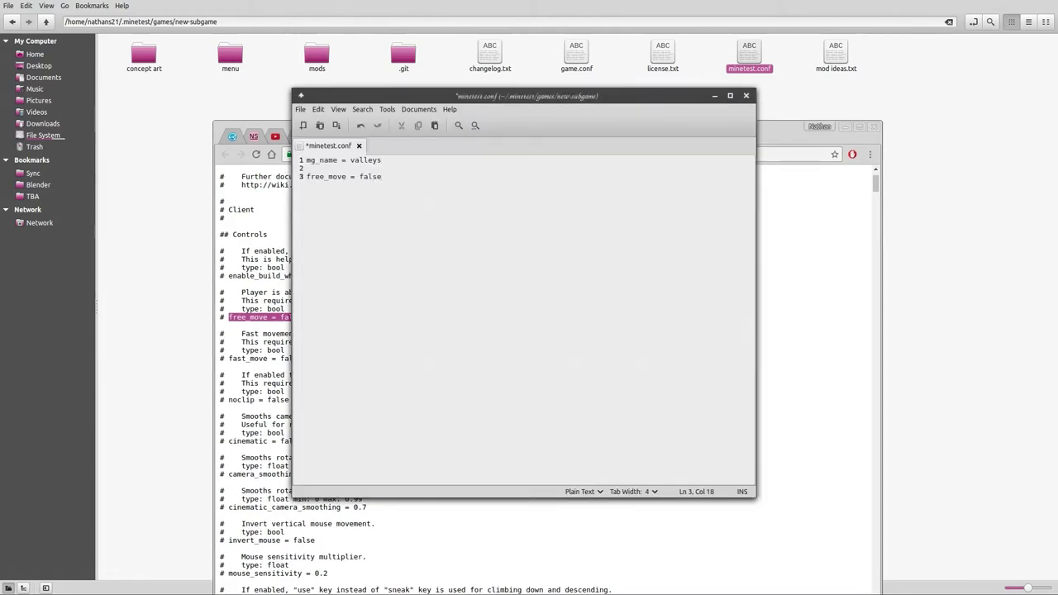
Step: Change the value of free_move to true, and save minetest.conf
key(BackSpace)
key(BackSpace)
key(BackSpace)
text(tr)
key(ctrl+s)
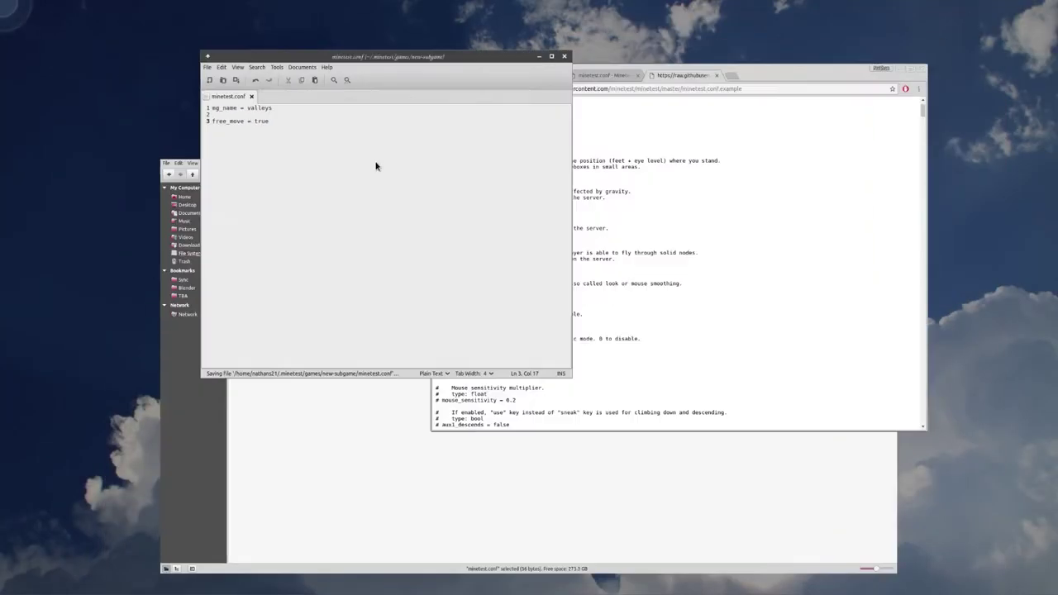
Step: Search the system's applications for minetest, and launch Minetest
key(super)
text(mi)
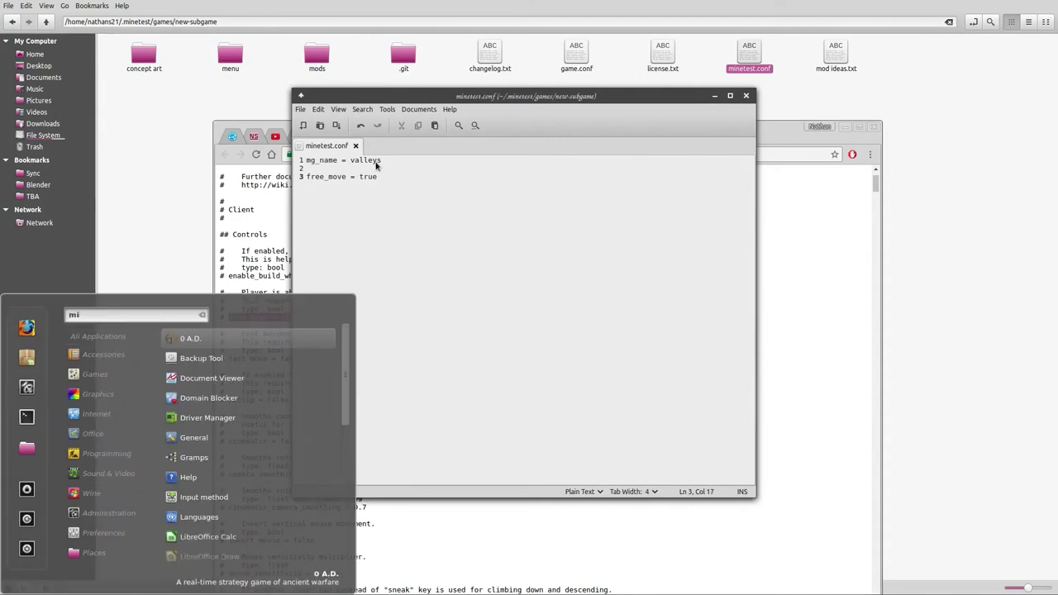
text(netest)
key(Return)
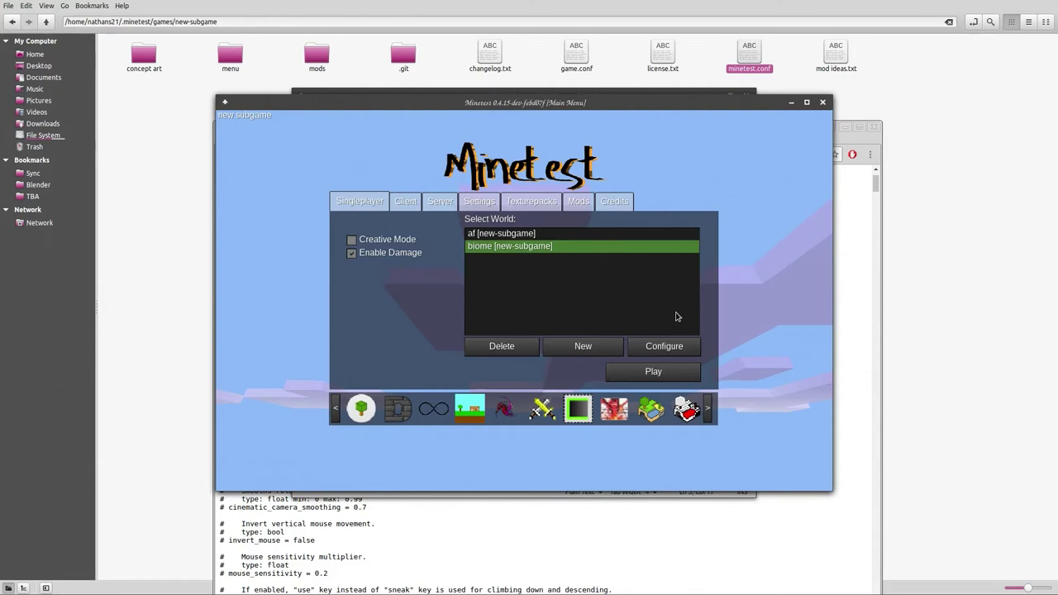
Step: Create a world named gfhfsdgjdfGdf with the v7 mapgen for new subgame, and start playing it
click(583, 346)
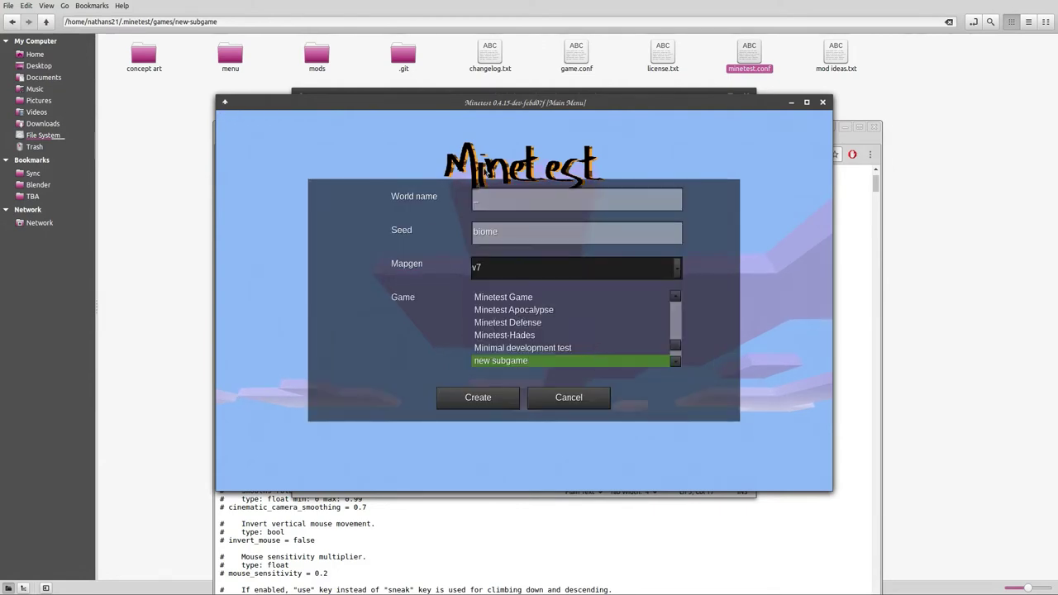
text(gfhfsdgjdfGdf)
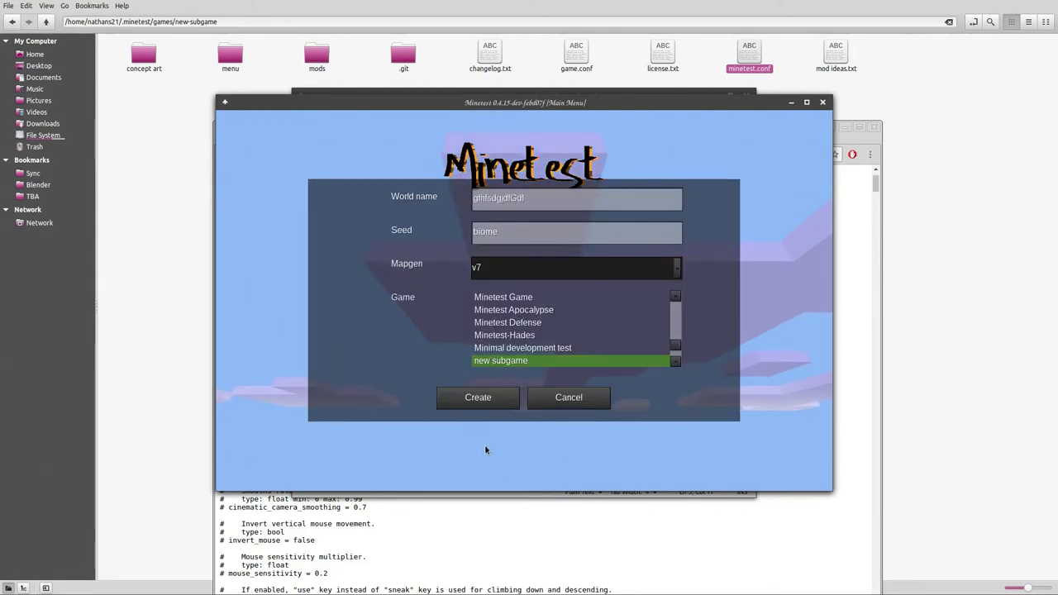
click(498, 397)
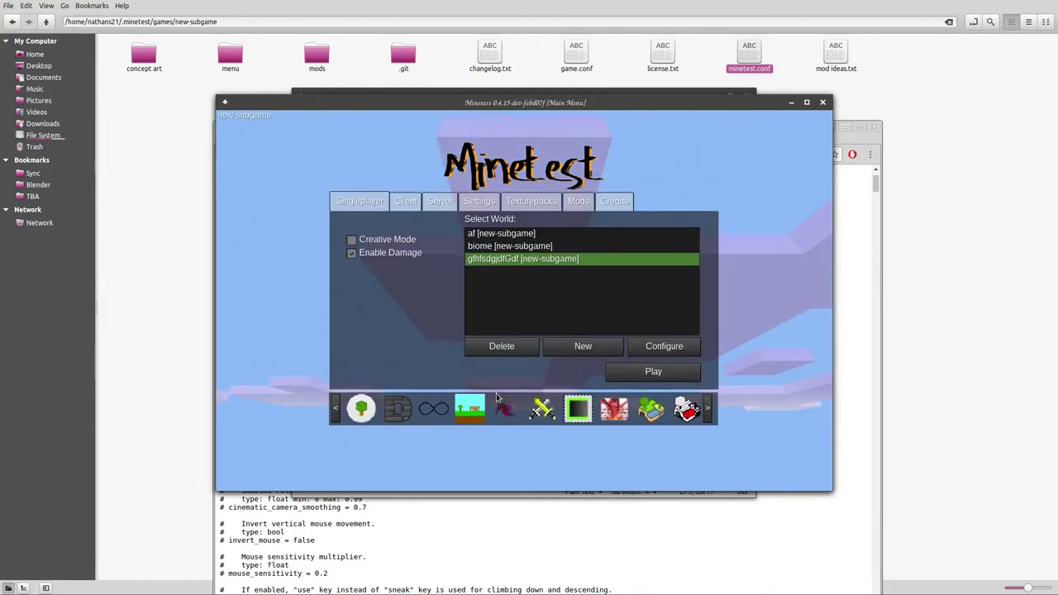
click(654, 372)
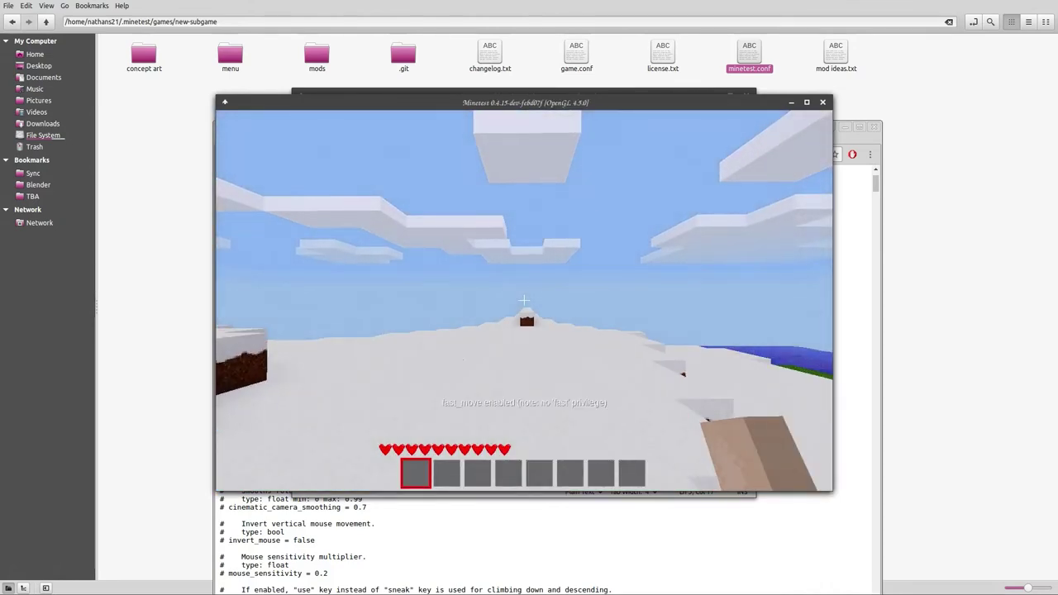
Step: Test toggling the free_move, fast_move and noclip modes in the world, and open the console to compare with the minetest.conf settings
key(k)
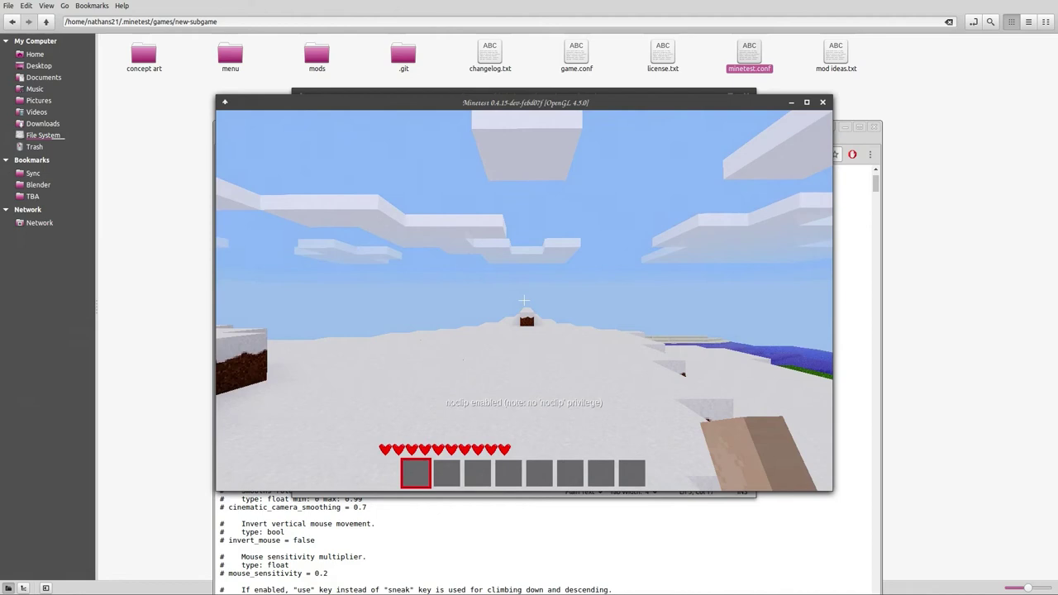
key(k)
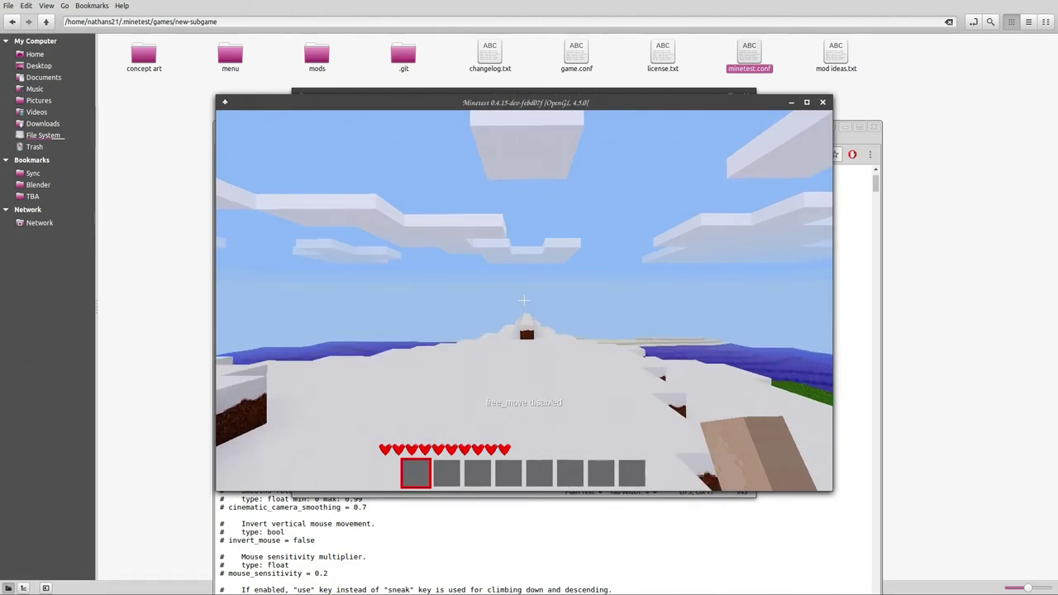
key(j)
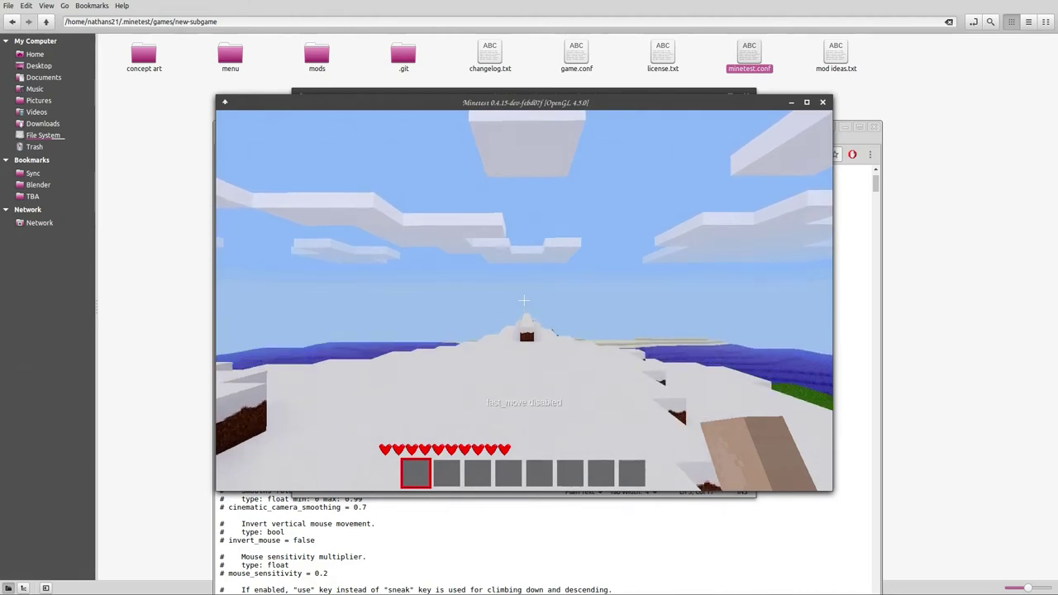
key(k)
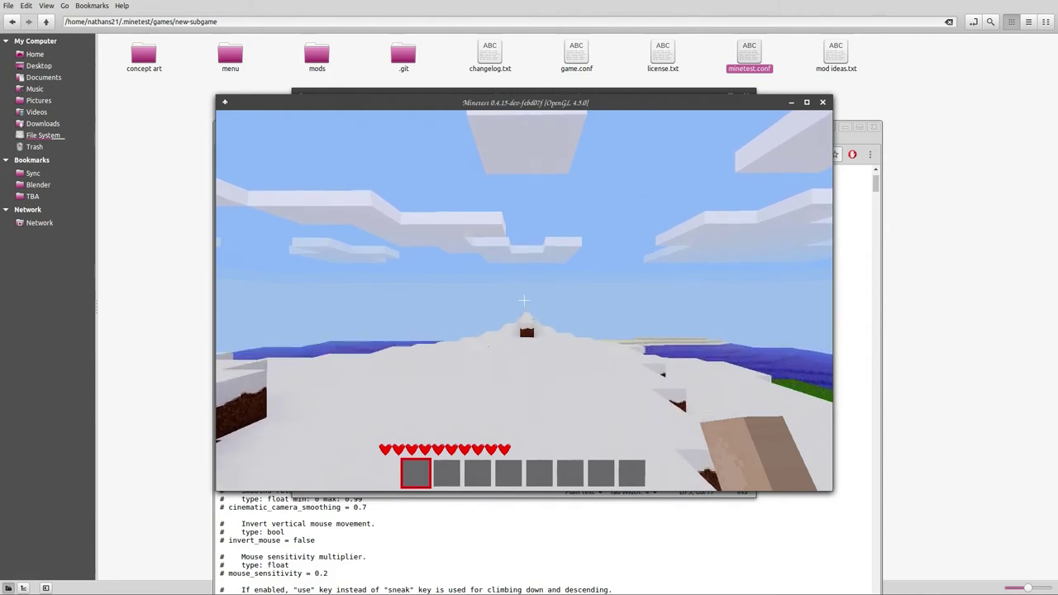
key(F10)
drag(548, 103, 624, 291)
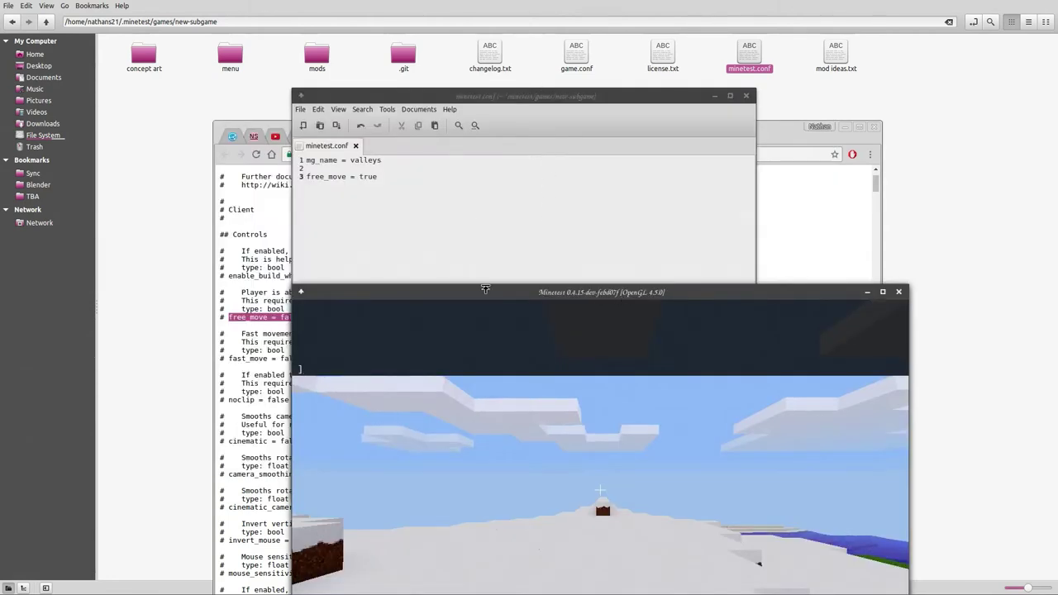
drag(517, 294, 575, 118)
Step: Switch to Chrome, skim the whole minetest.conf.example settings list from Controls to Advanced, and close its tab
click(242, 333)
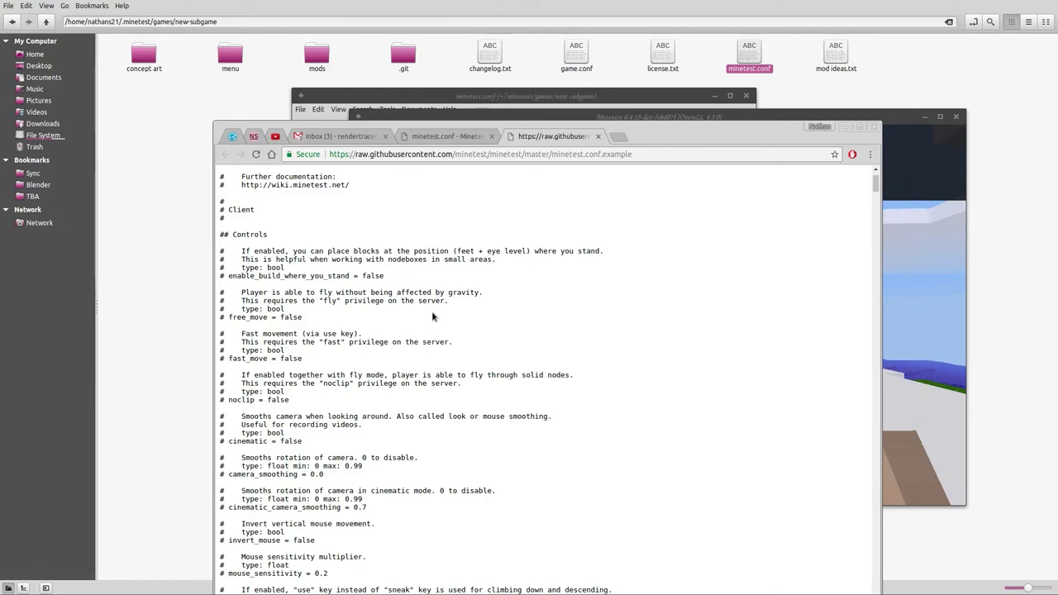
scroll(432, 316, down, 5)
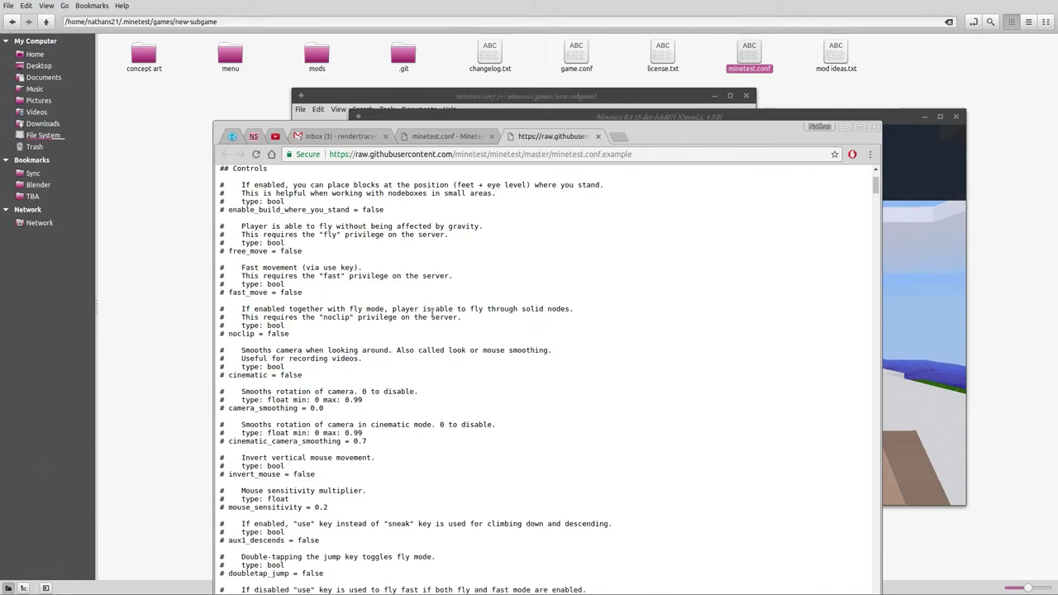
scroll(431, 317, down, 6)
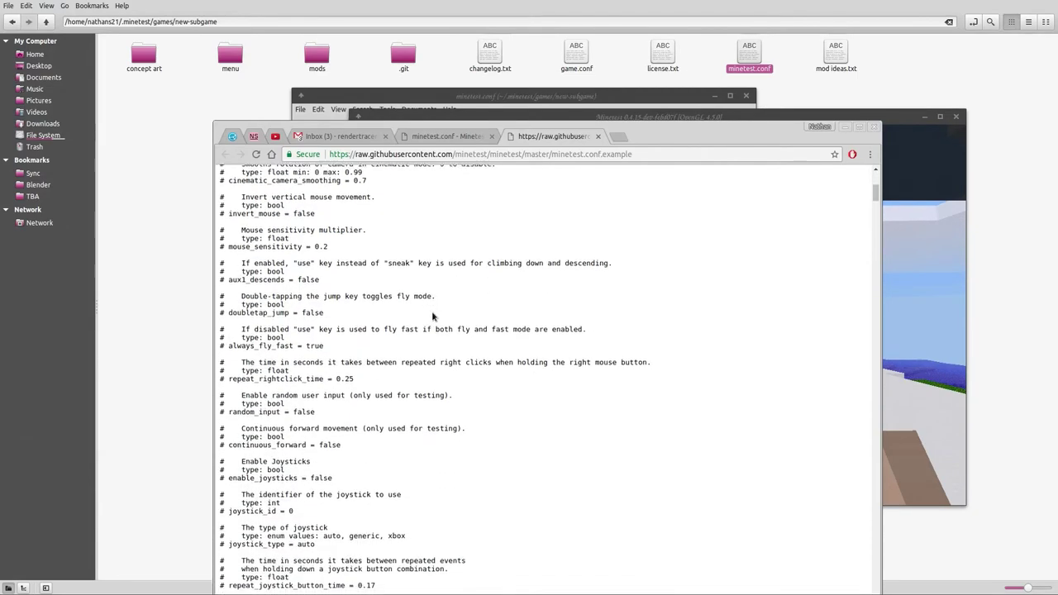
scroll(432, 317, down, 12)
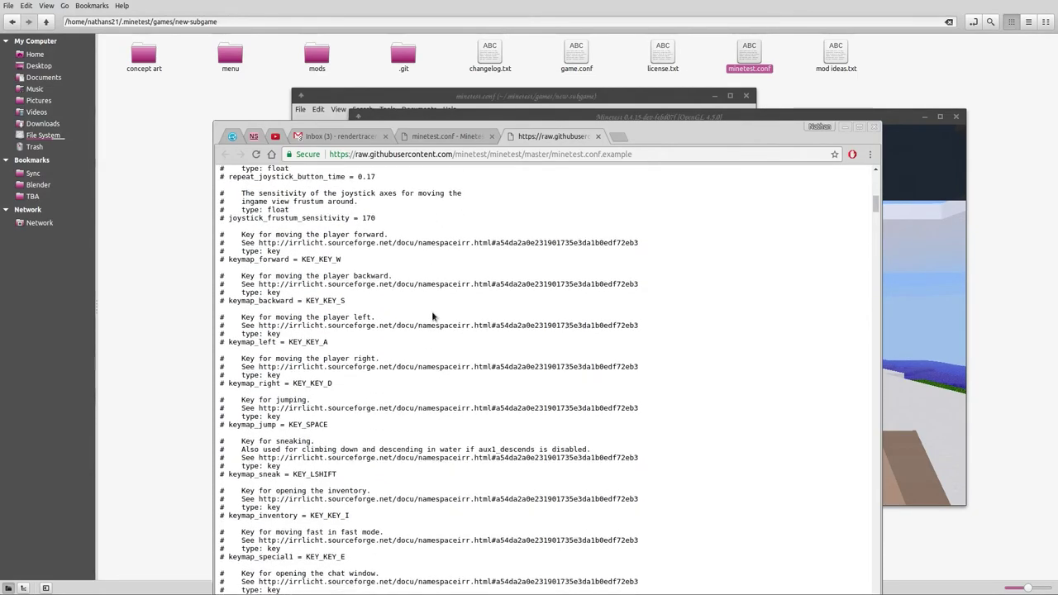
scroll(431, 315, down, 16)
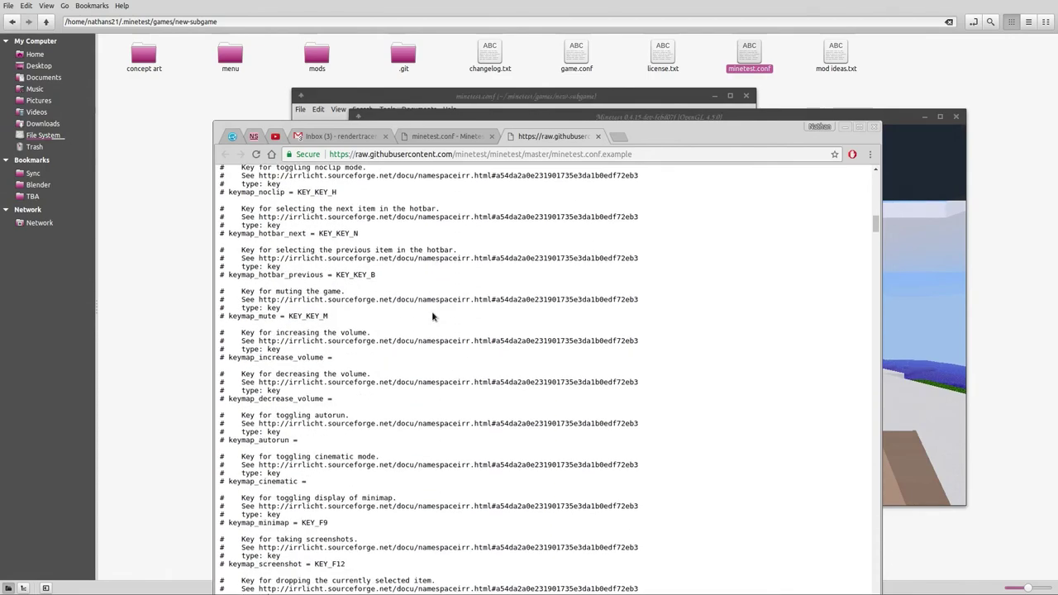
scroll(432, 314, down, 20)
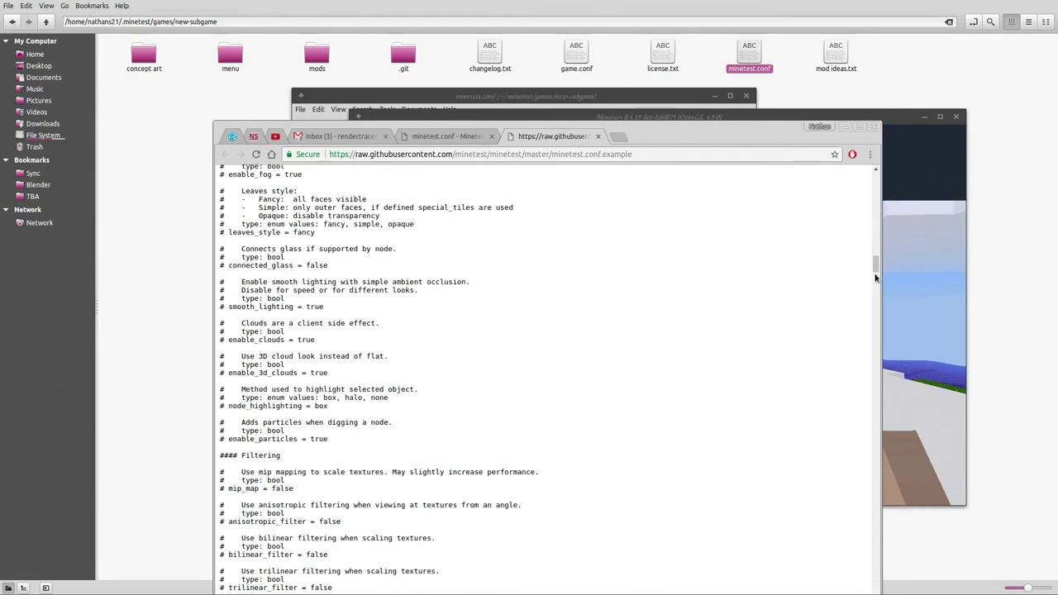
drag(875, 266, 875, 589)
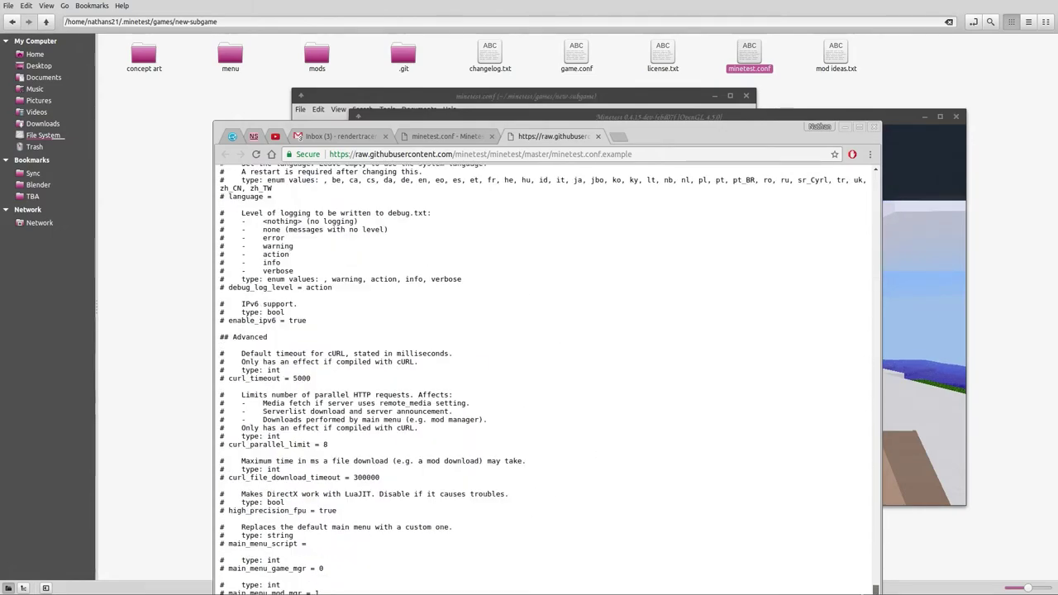
drag(875, 589, 783, 85)
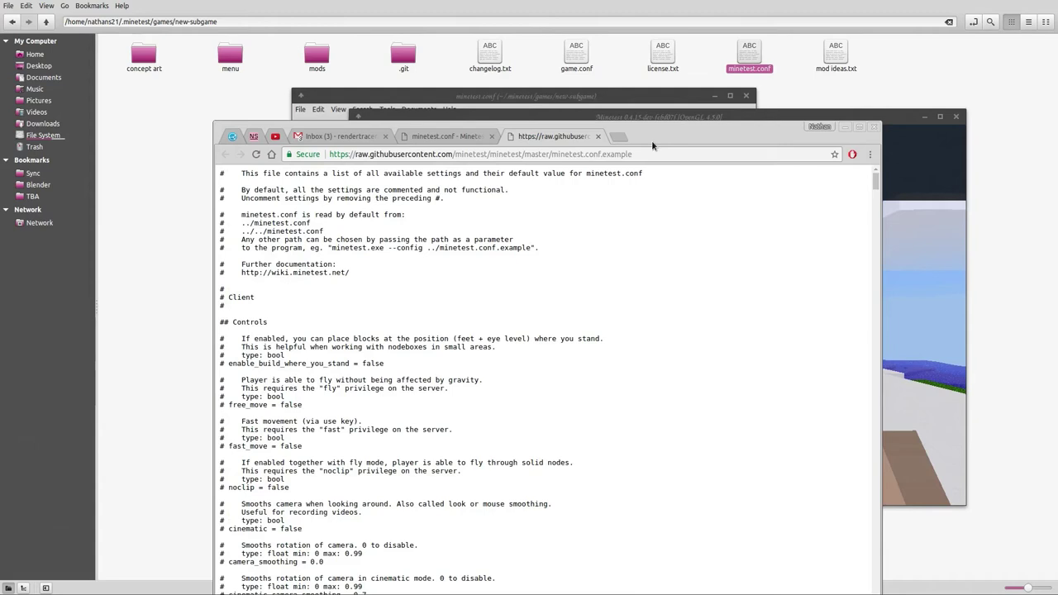
click(598, 136)
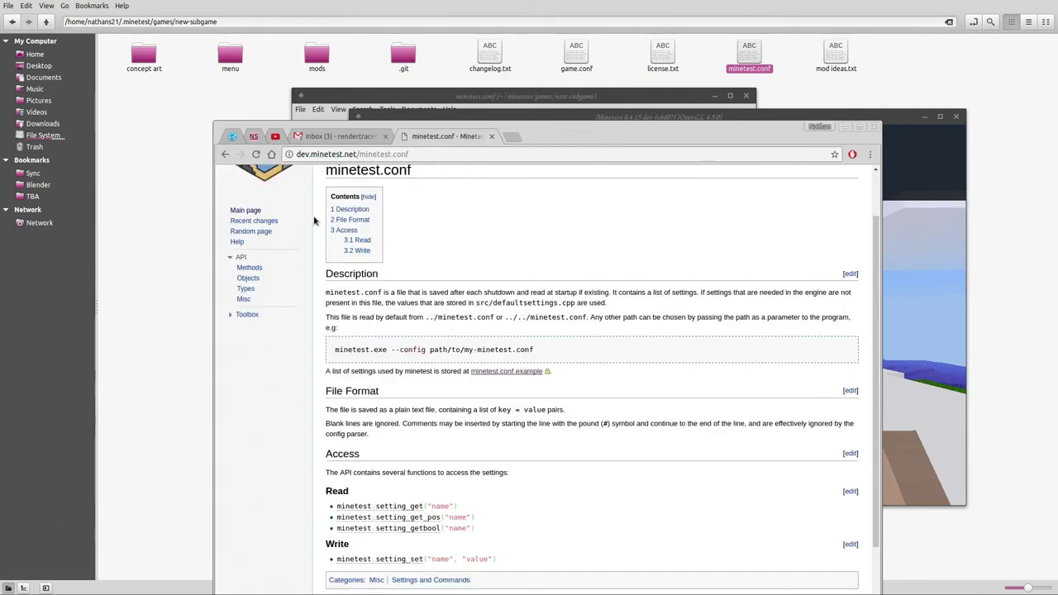
Step: Switch to the file manager, open the minetest.conf of the Craftingworld subgame in the games folder, and read through its settings
click(137, 229)
click(45, 21)
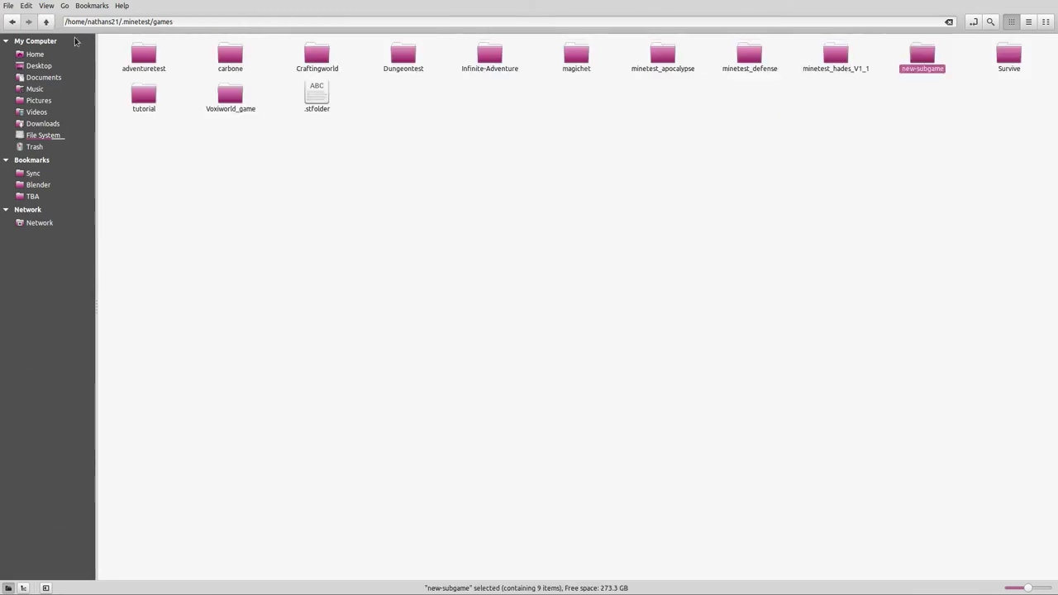
double_click(301, 54)
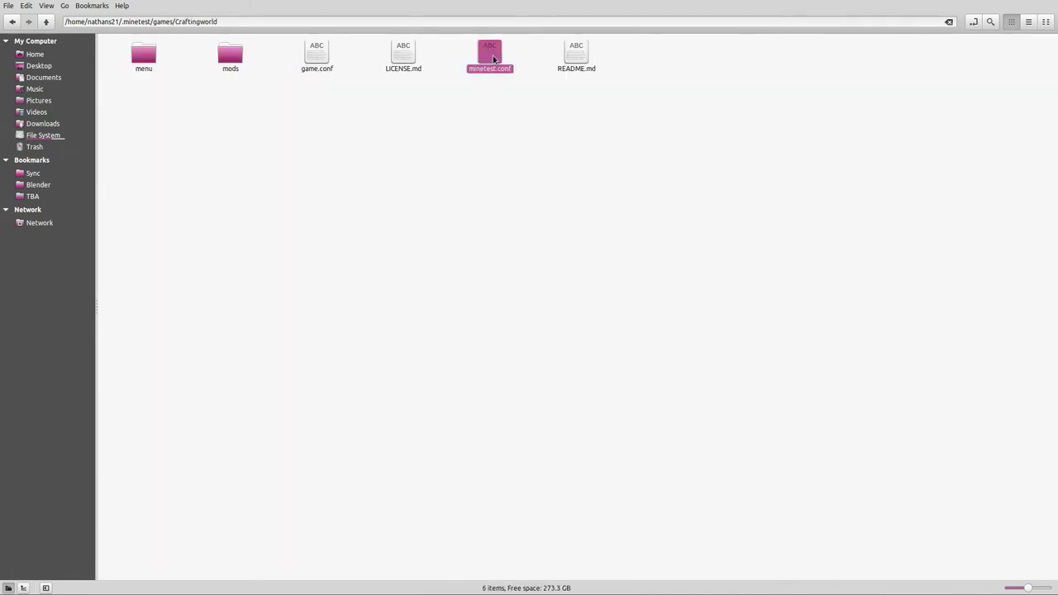
double_click(493, 56)
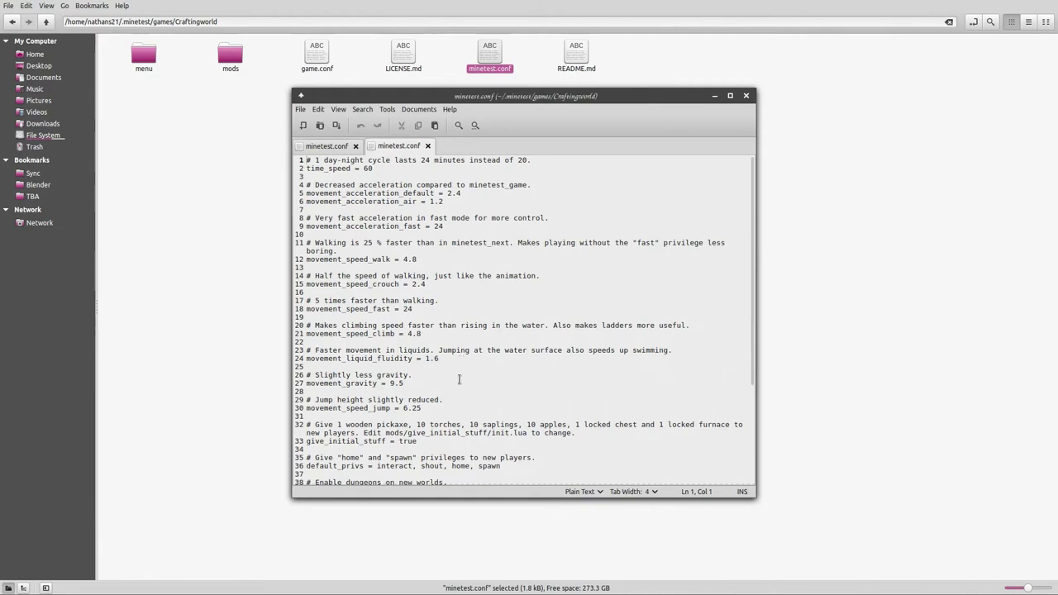
scroll(459, 388, down, 2)
scroll(446, 385, down, 2)
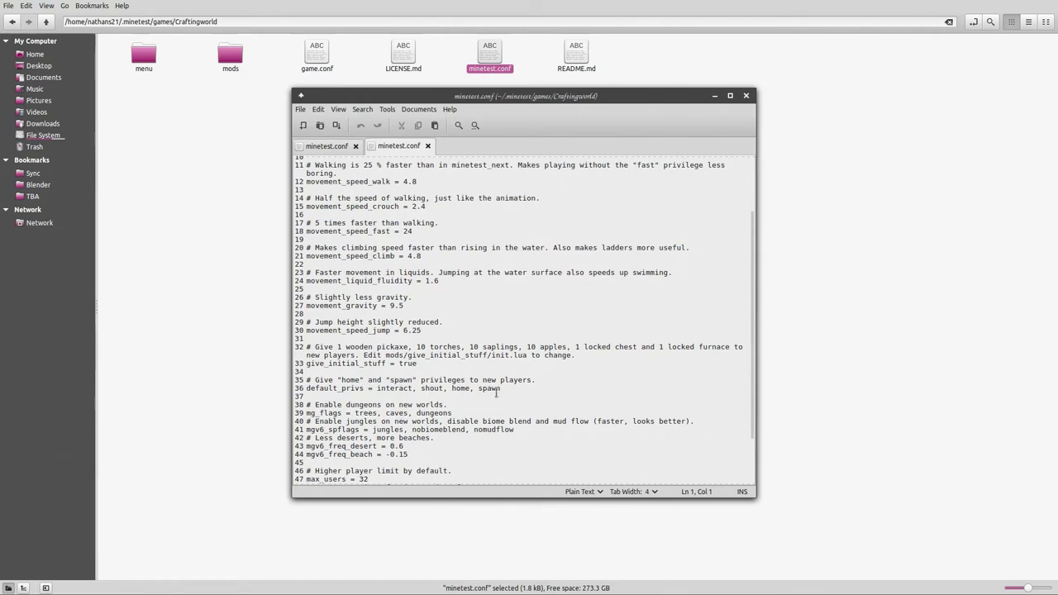
Step: Copy the default_privs line from Craftingworld's minetest.conf into new-subgame's minetest.conf below mg_name, and append fly, fast to it
drag(504, 388, 299, 392)
key(ctrl+c)
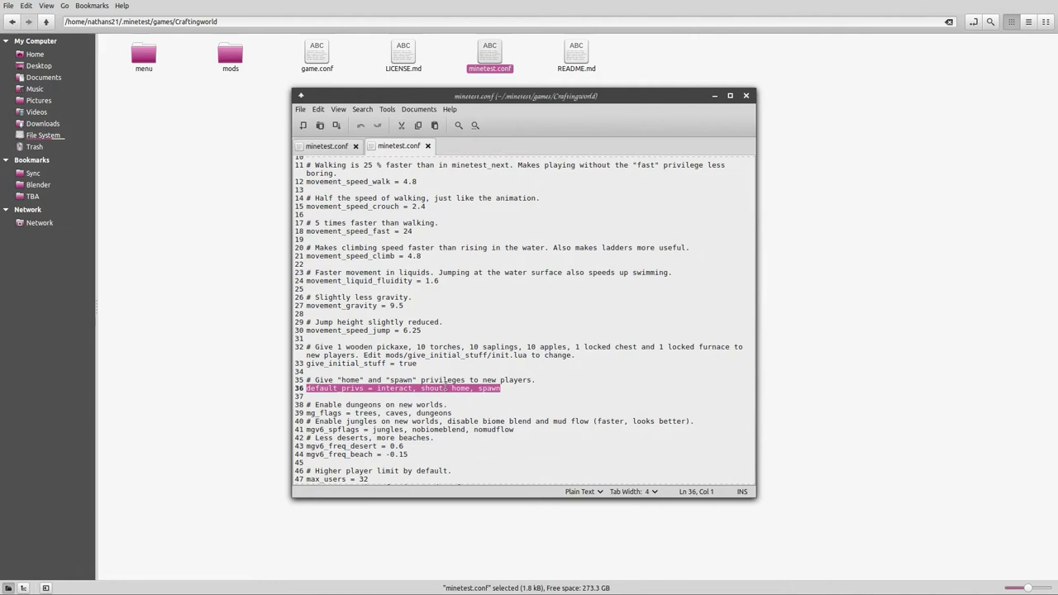
click(321, 149)
click(411, 163)
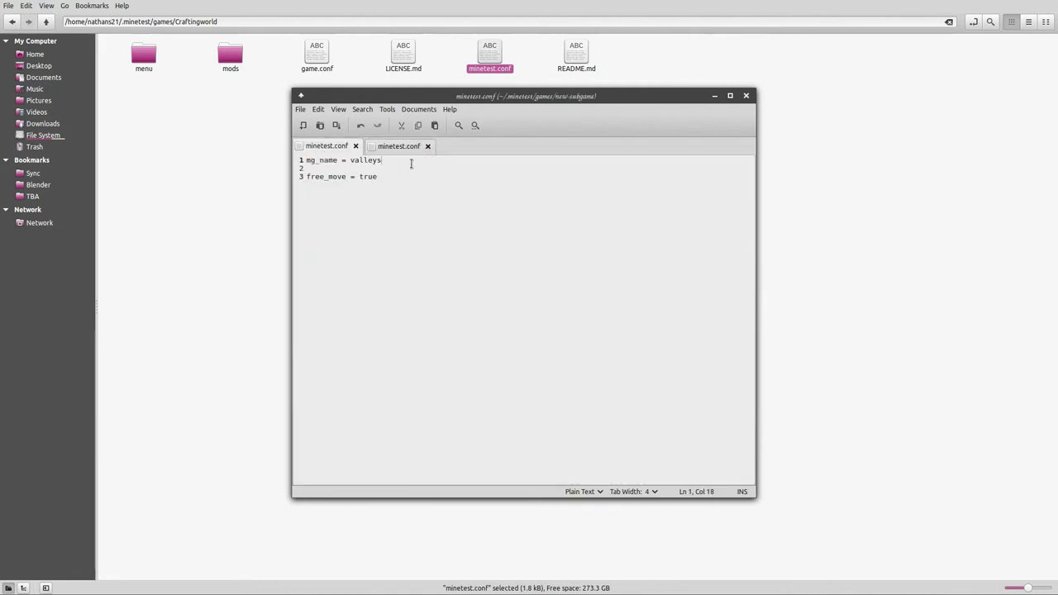
key(Return)
key(Return)
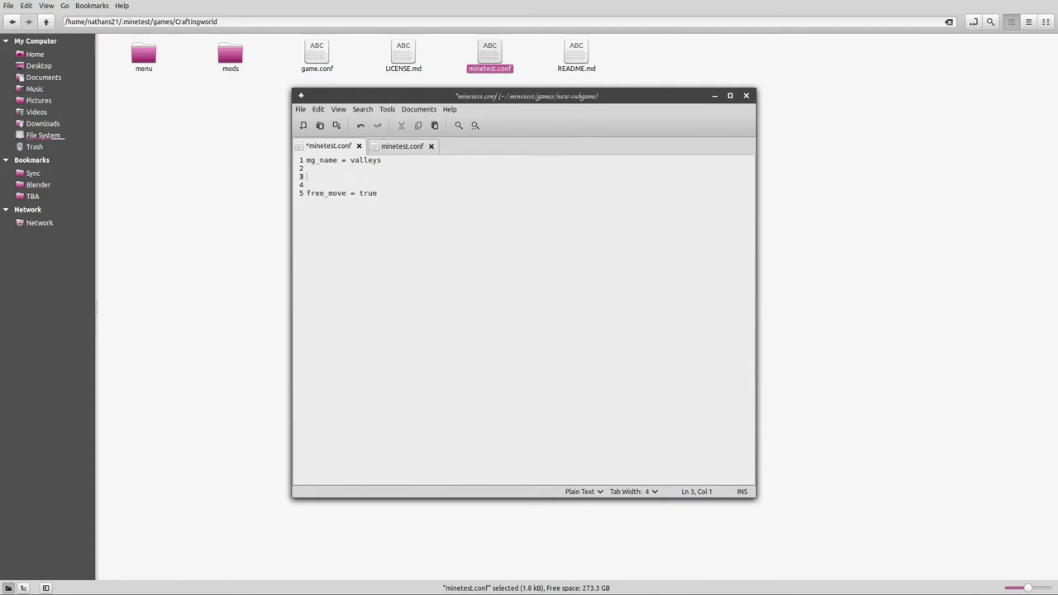
key(ctrl+v)
text(, )
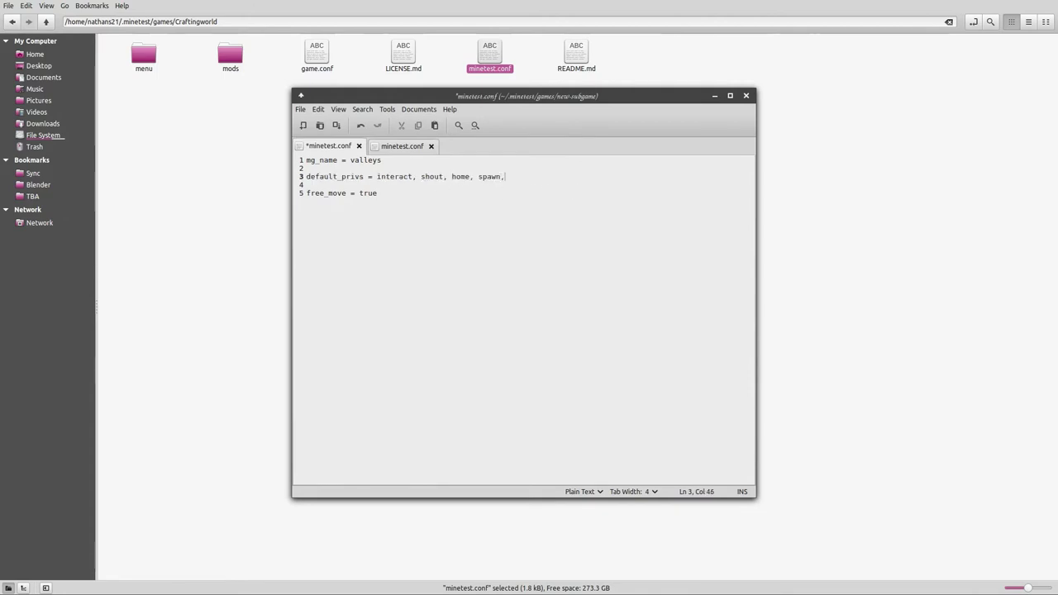
text(fly, fast)
Step: Remove the free_move = true line from new-subgame's minetest.conf and save the file
key(shift+Up)
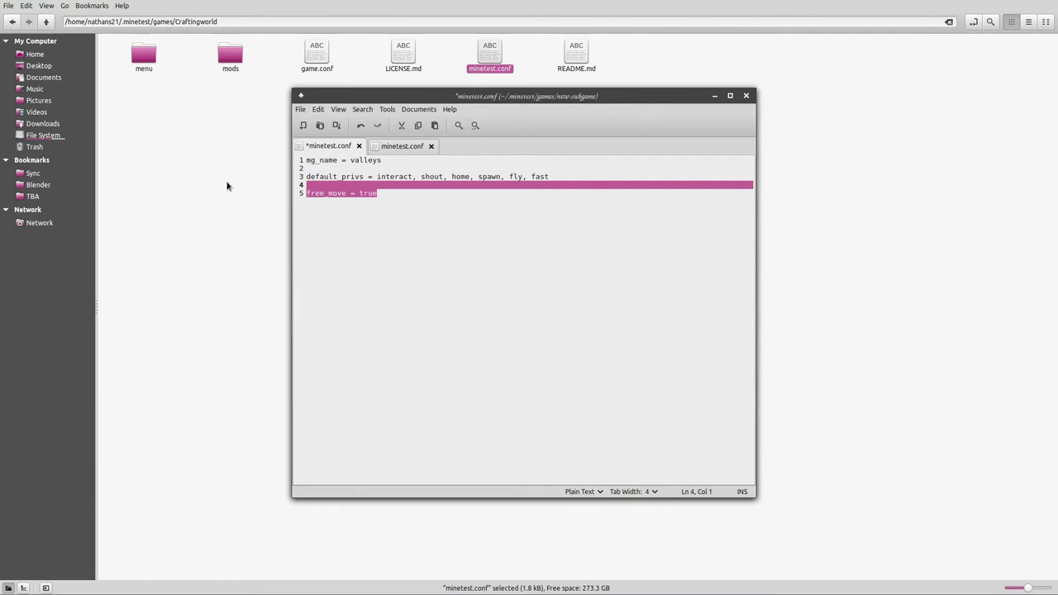
key(Delete)
key(ctrl+s)
Step: Switch to Minetest, exit the running game to the main menu, and delete the world gfhfsdgjdfGdf
mouse_move(0, 1)
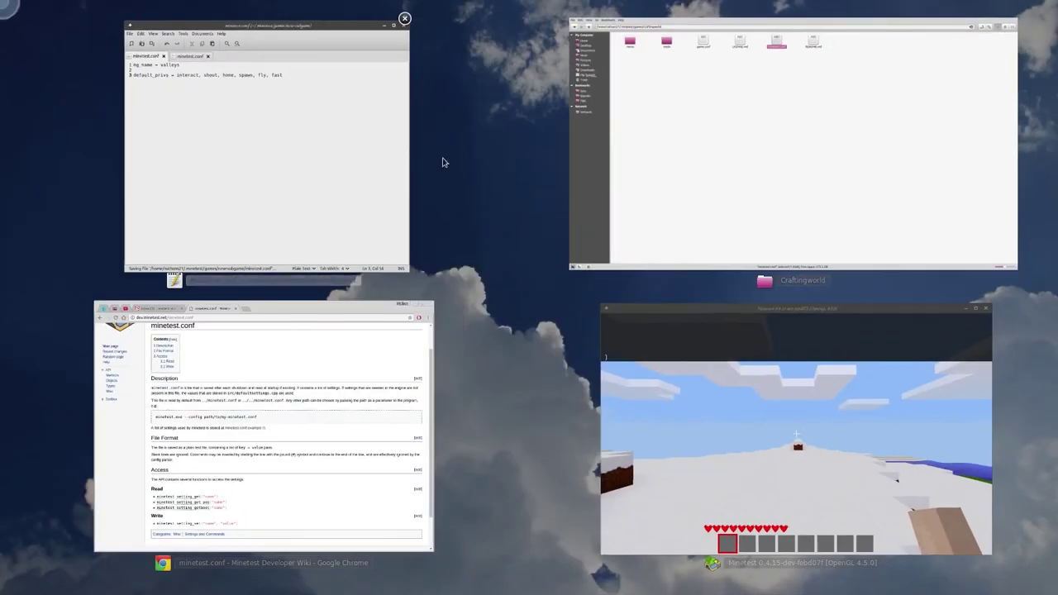
click(824, 431)
key(Escape)
click(653, 352)
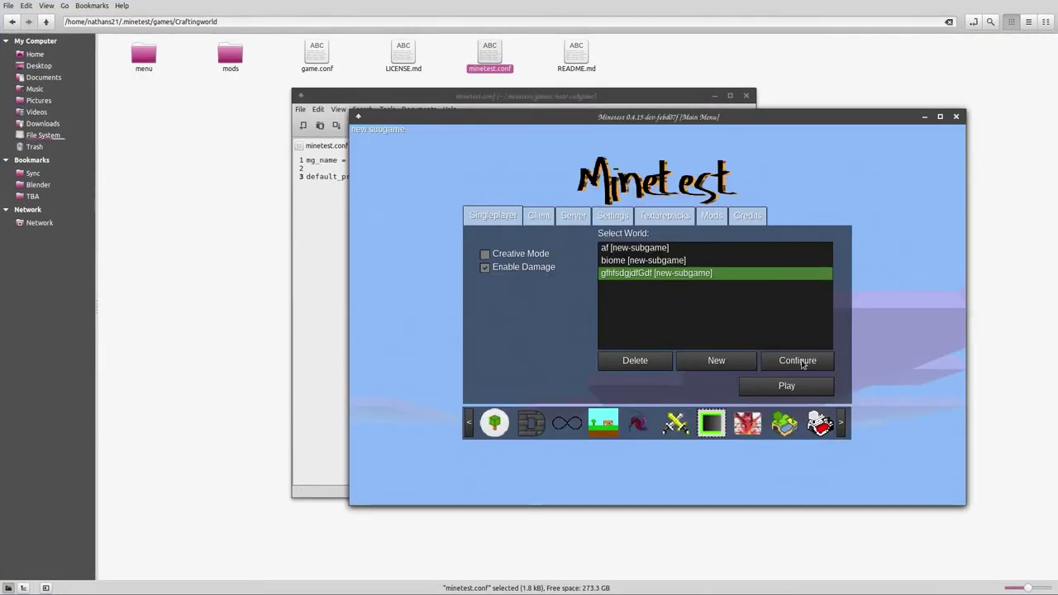
click(621, 361)
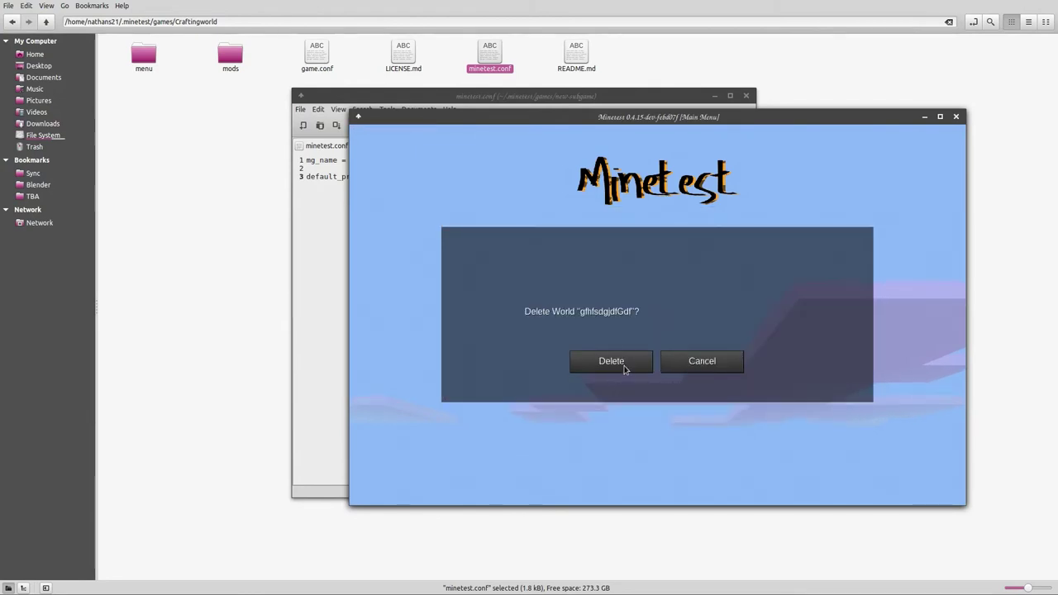
click(613, 359)
Step: Create a world named sdgdhjftrjuh with the v7 mapgen for new subgame, and start playing it
click(716, 360)
text(sdgdhjftrjuh)
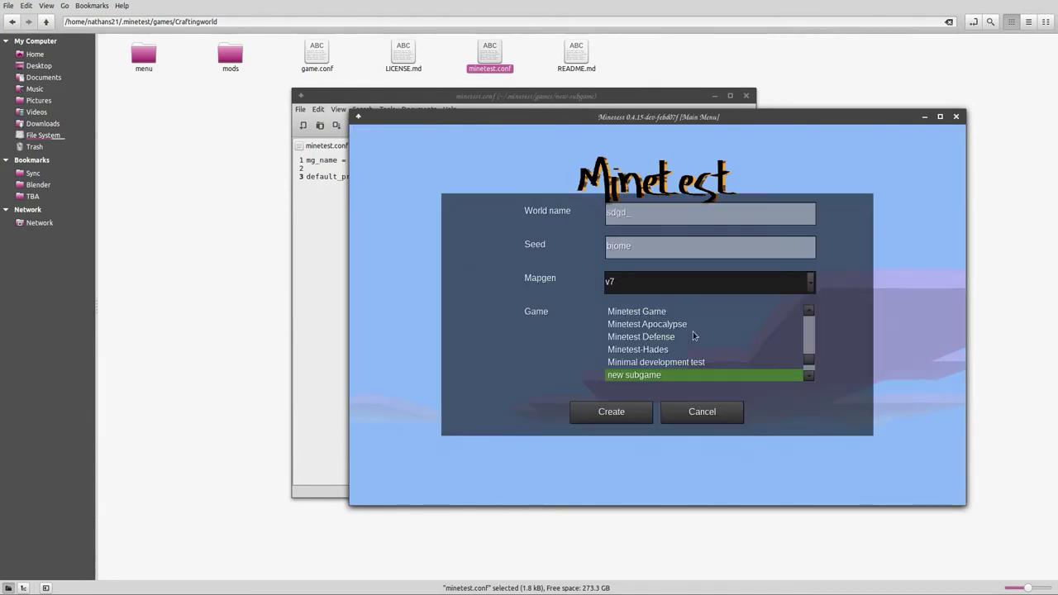
click(610, 411)
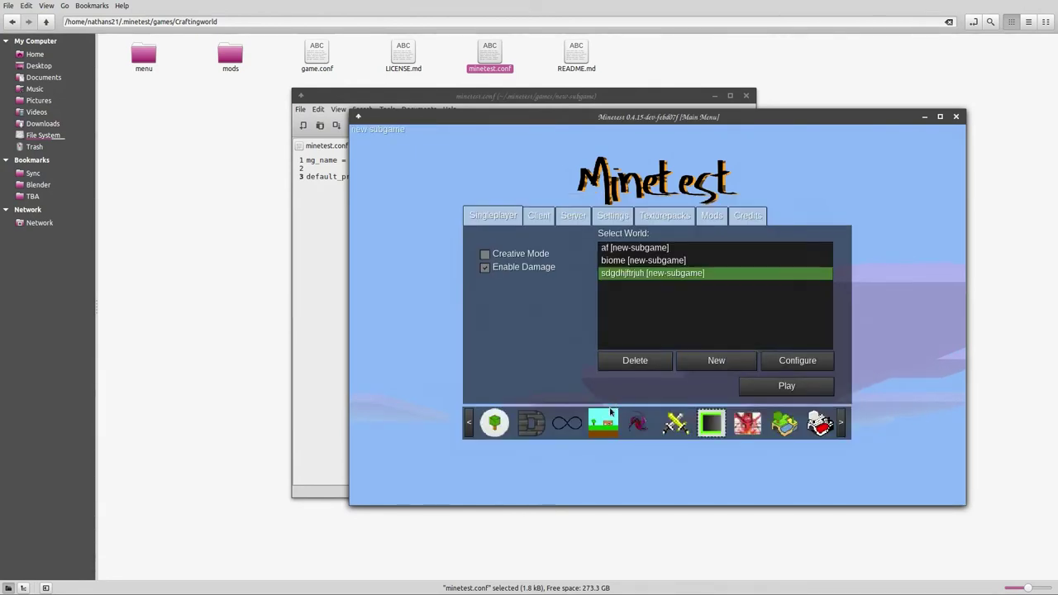
click(777, 386)
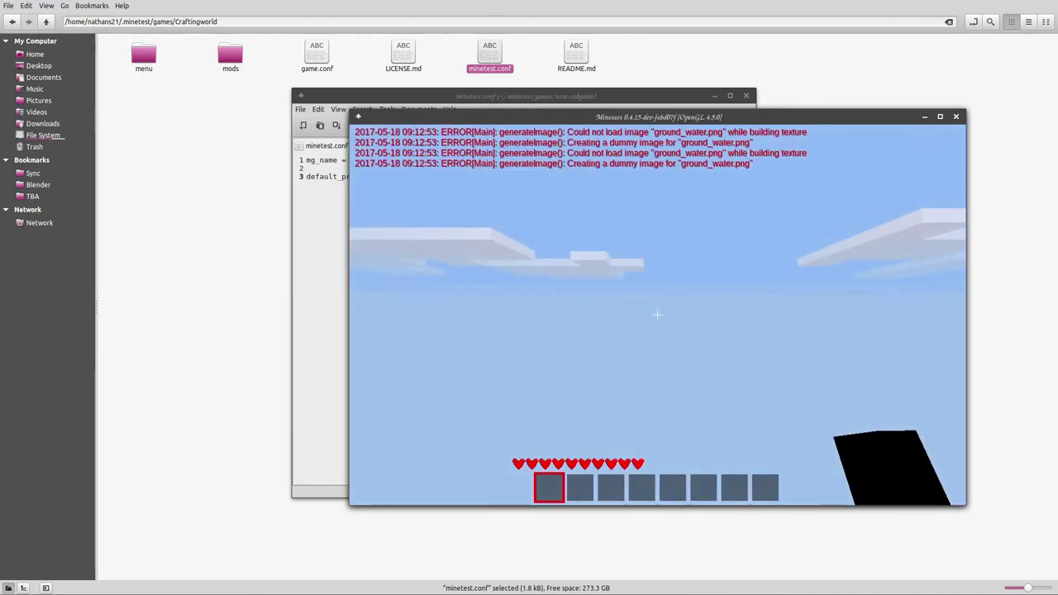
Step: Test flying and fast movement over the terrain by toggling fast_move and free_move, and pause the game
key(w)
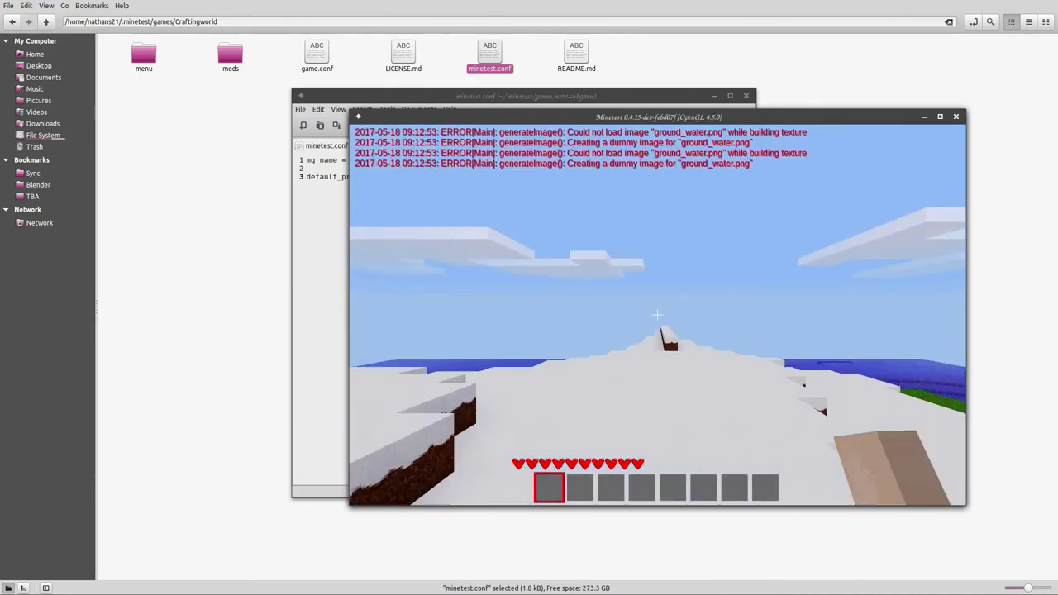
key(w)
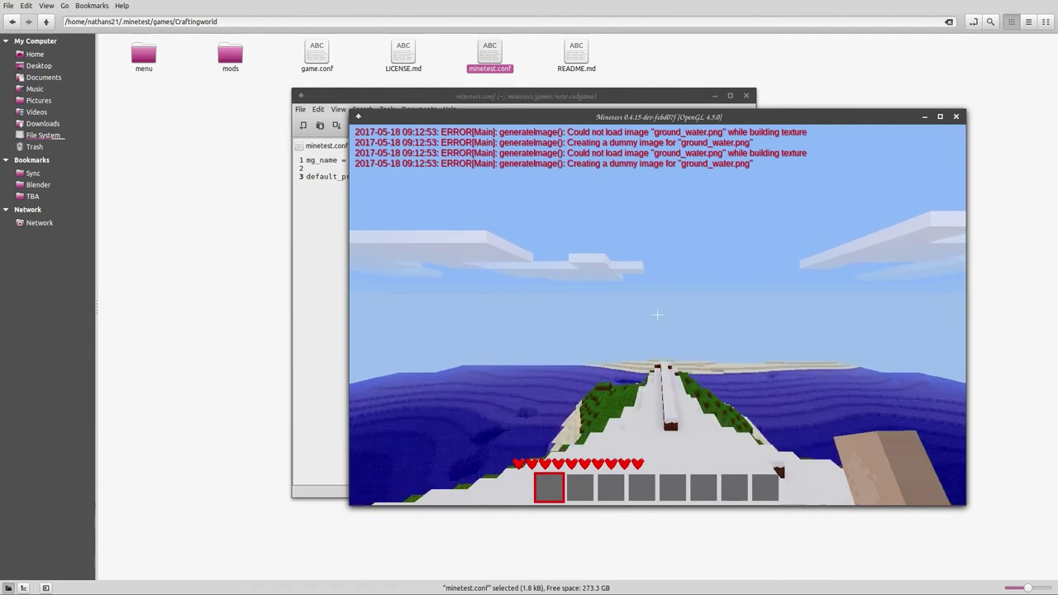
key(w)
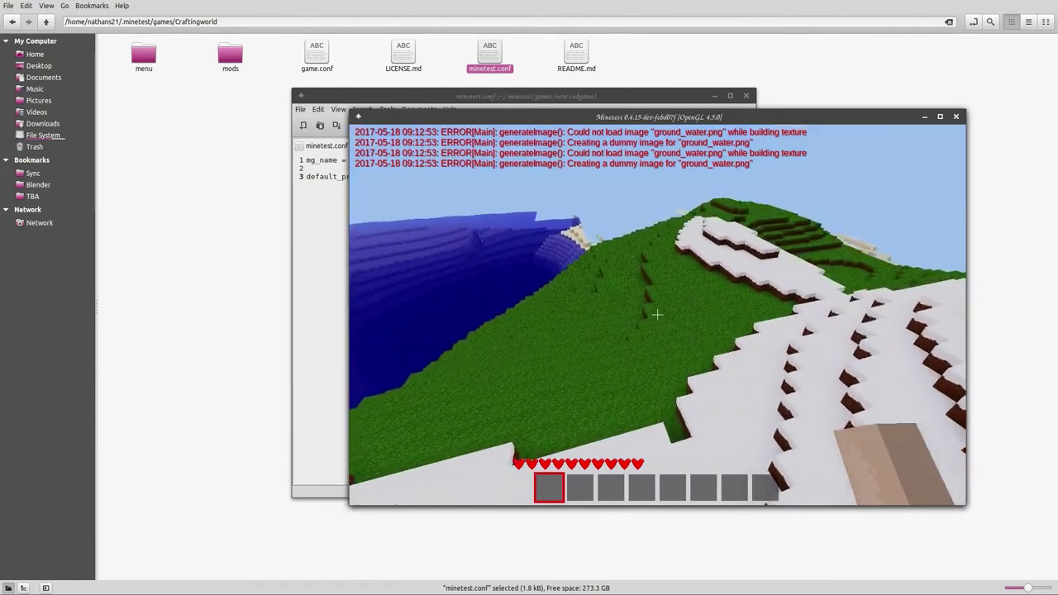
key(j)
key(w)
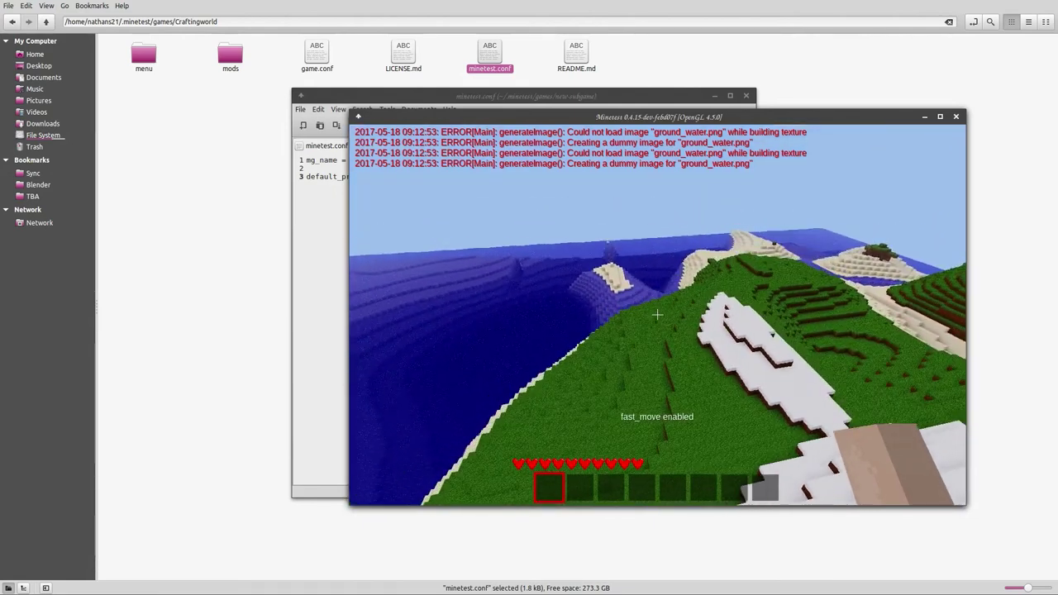
key(w)
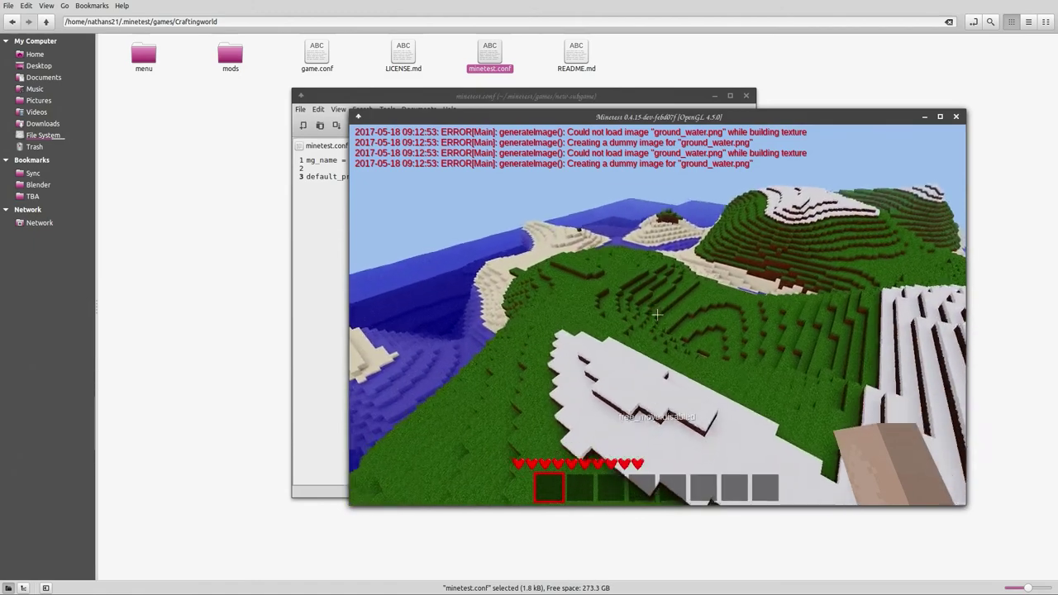
key(k)
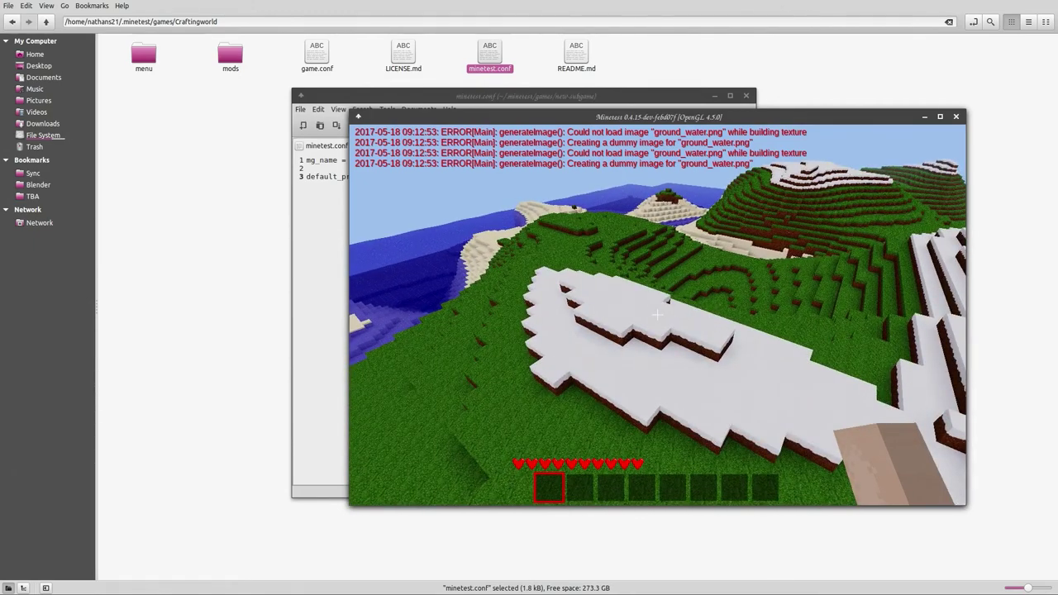
key(Escape)
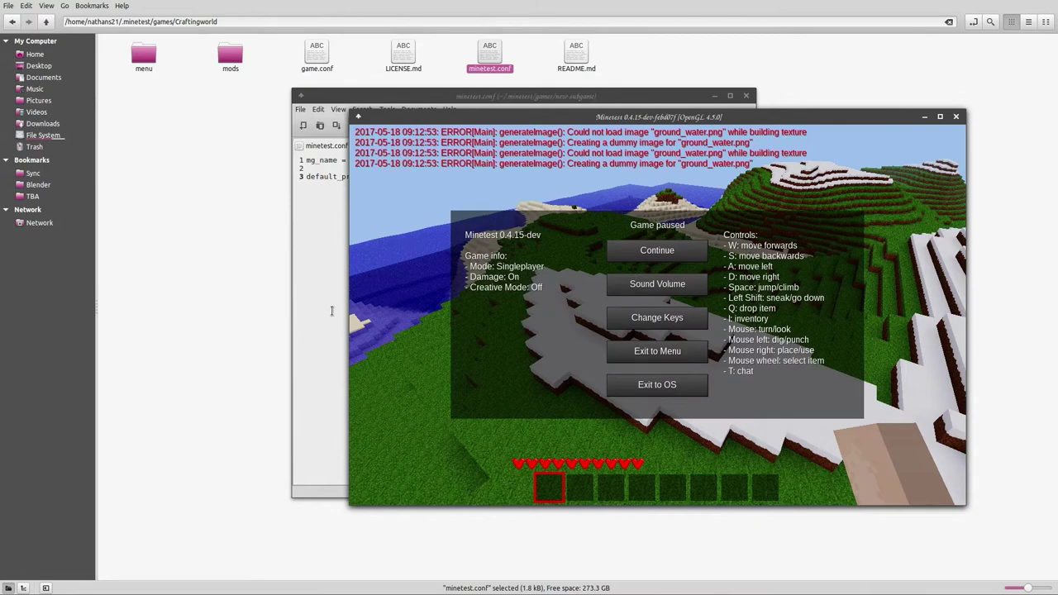
Step: Switch to the text editor, add give to the default_privs list in new-subgame's minetest.conf, and save
click(316, 268)
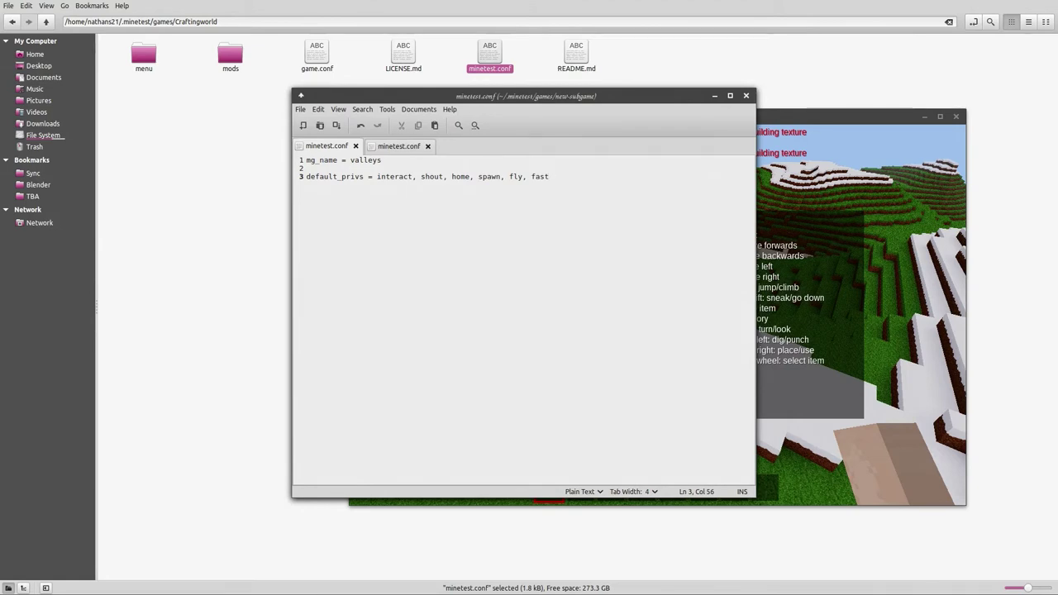
text(, give)
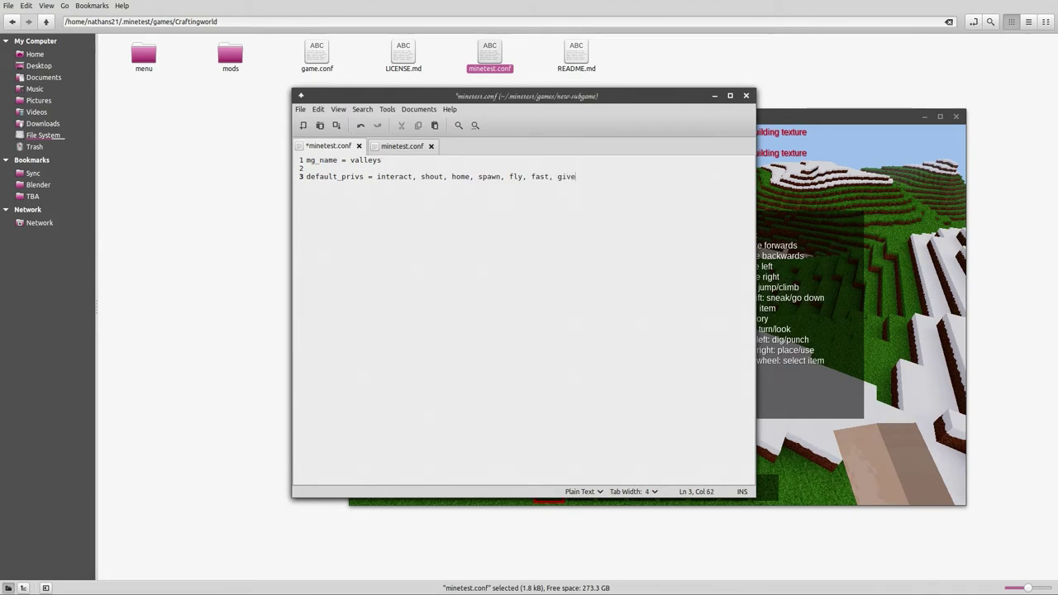
key(ctrl+s)
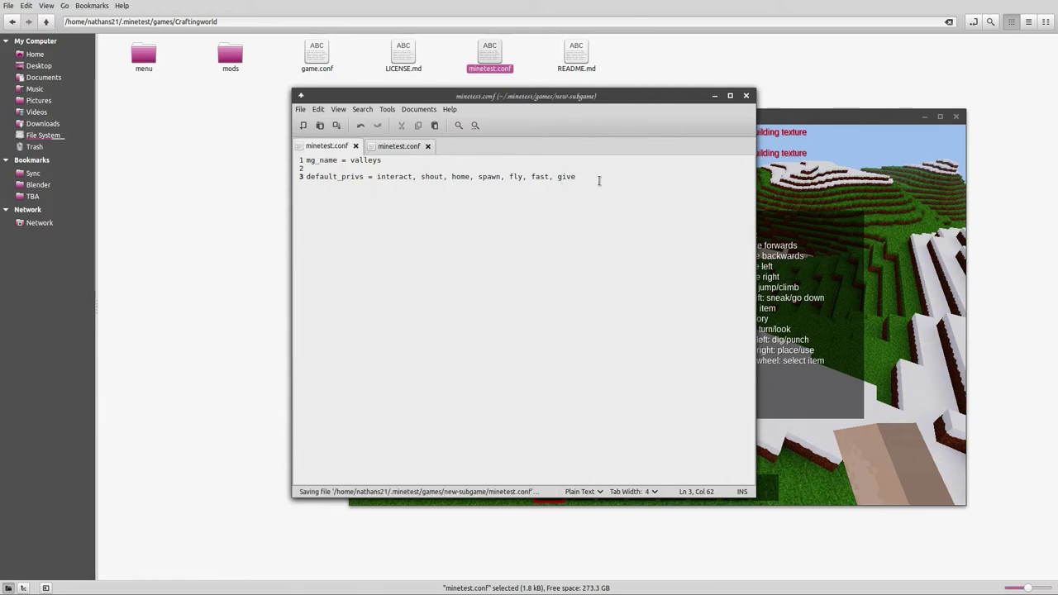
Step: Replace the privilege list so the line reads default_privs = all, and save the file
drag(589, 180, 387, 173)
text(ault_privs = all)
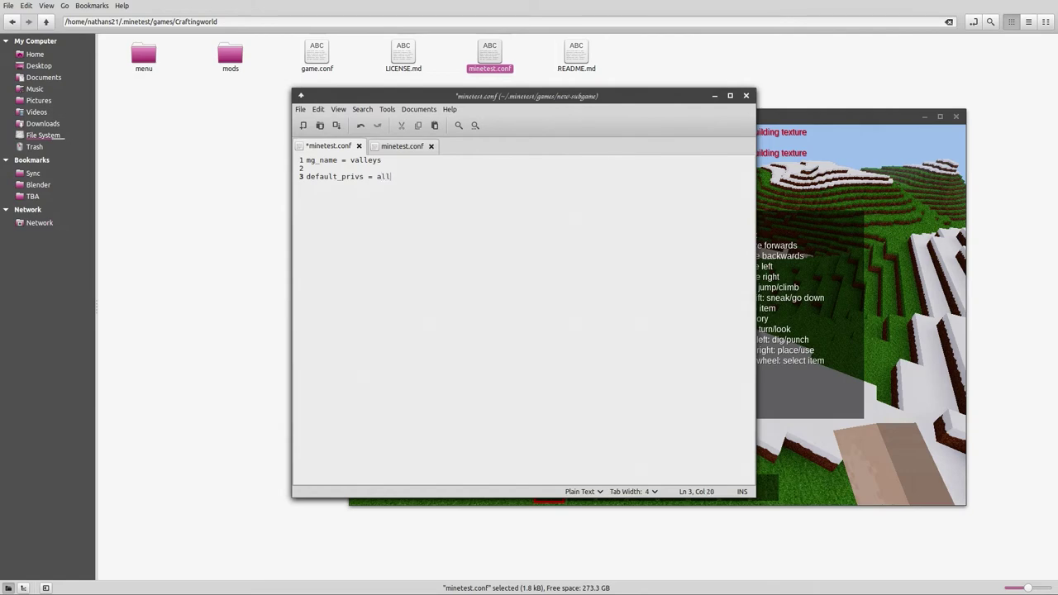
key(ctrl+s)
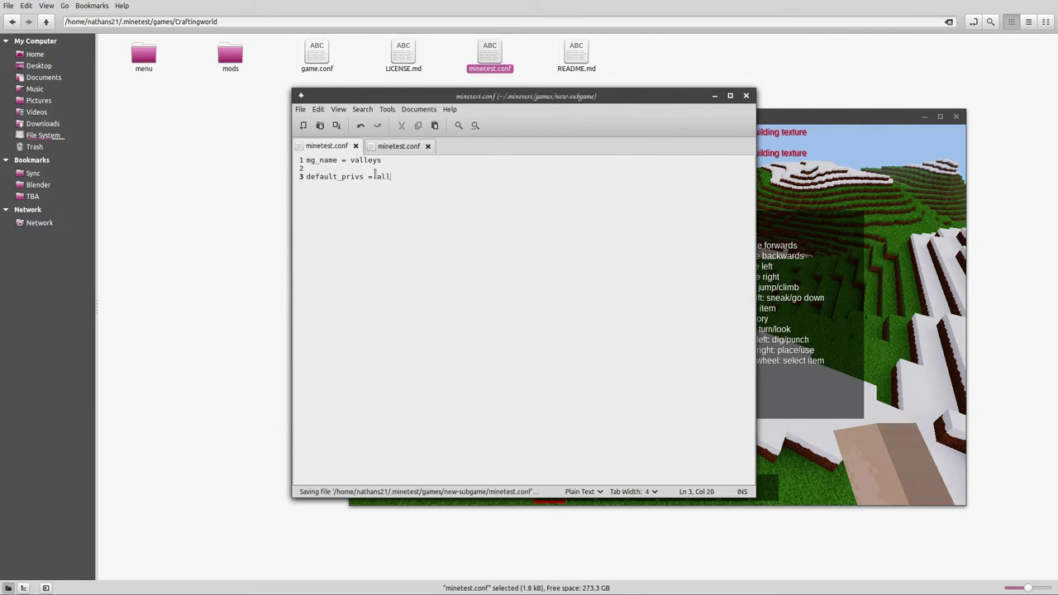
Step: Switch to Minetest, exit to the main menu, and delete the world sdgdhjftrjuh
click(778, 180)
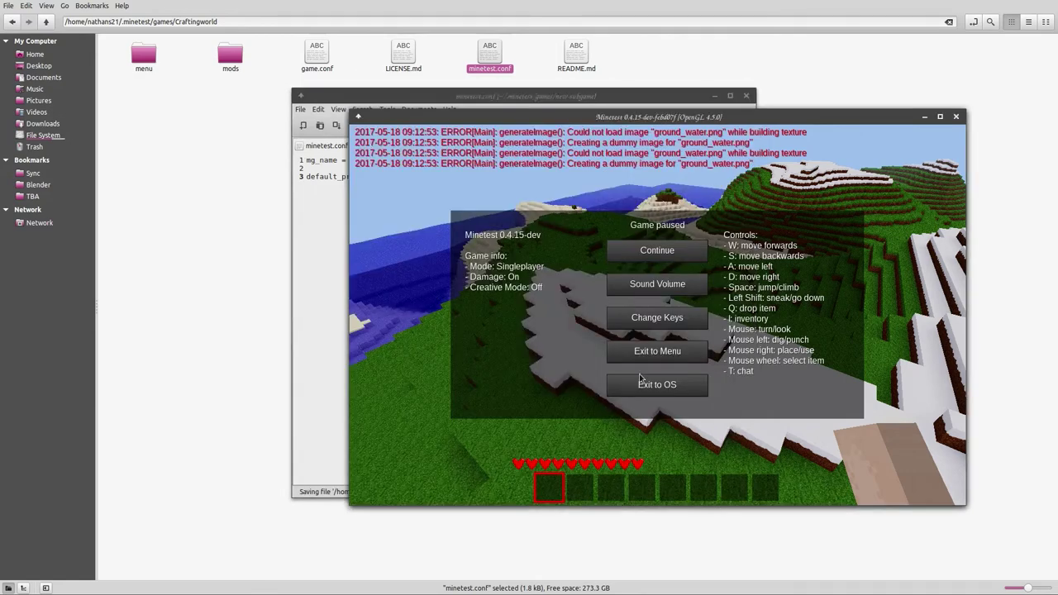
click(660, 352)
click(772, 385)
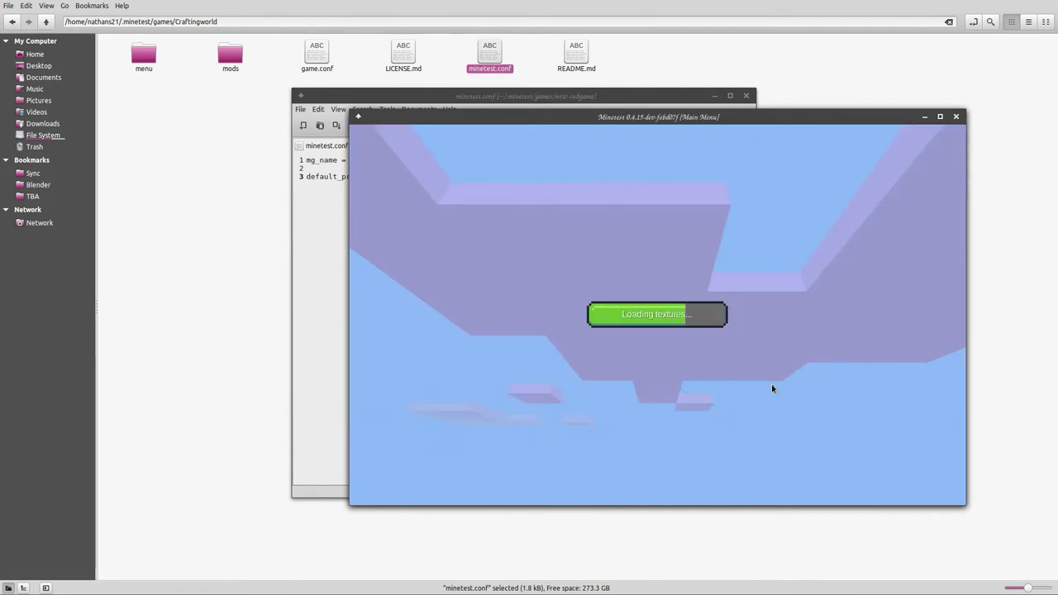
key(Escape)
click(653, 351)
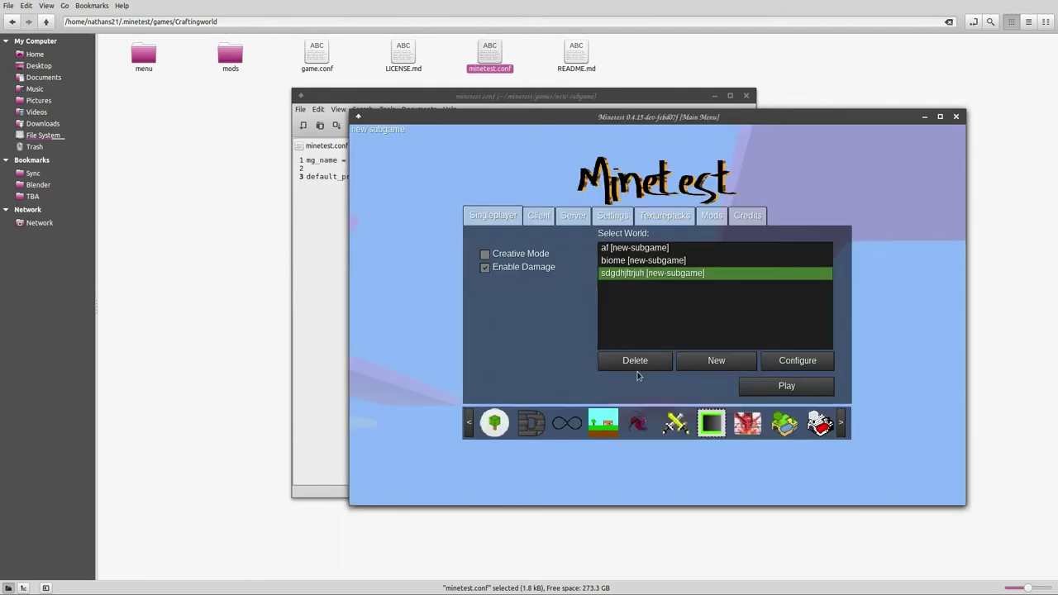
click(635, 364)
click(624, 366)
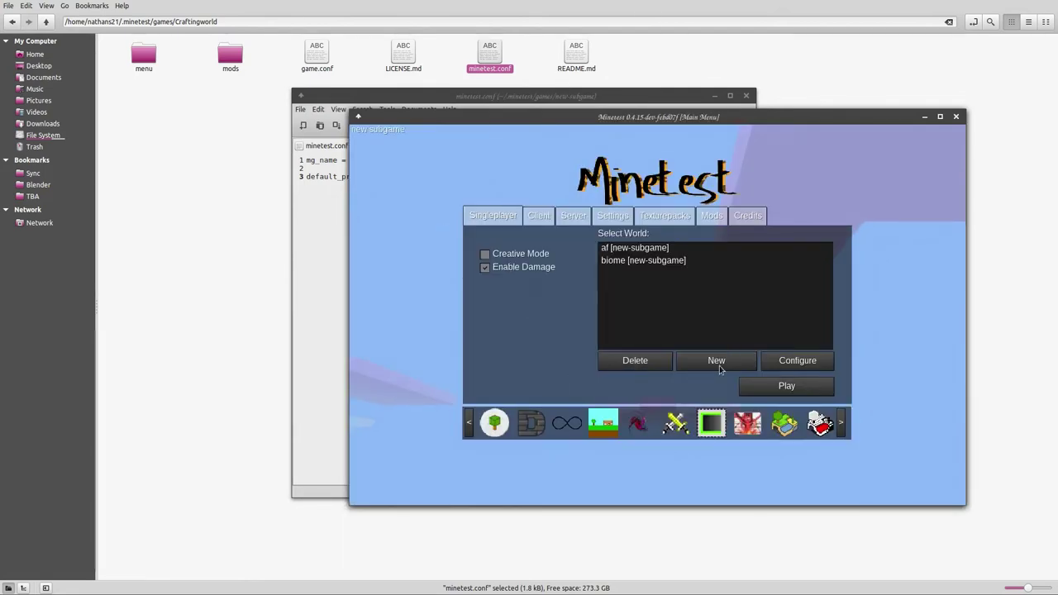
Step: Create a world named ghjkryyrtue5 for new subgame and start playing it
click(716, 361)
text(ghjkryyrtue5)
click(581, 413)
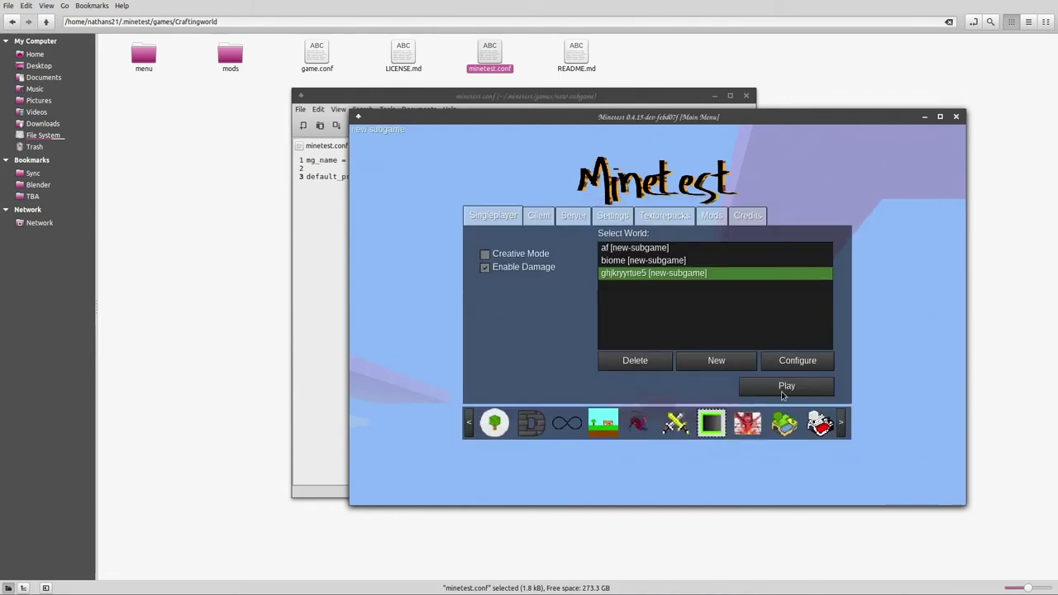
click(781, 393)
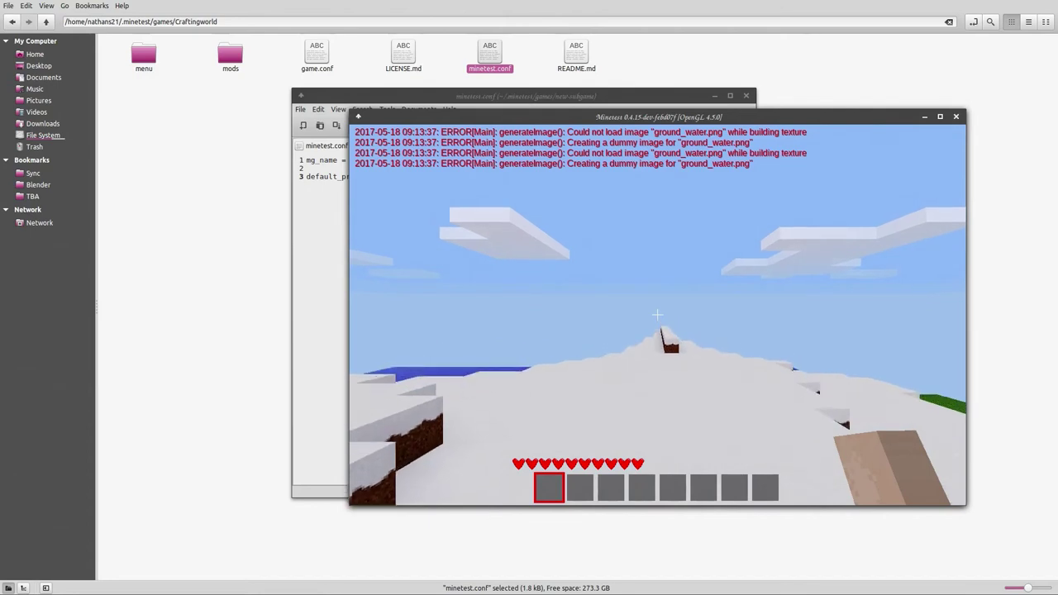
Step: Test toggling fast_move and free_move in the world, and exit to the main menu
key(j)
key(k)
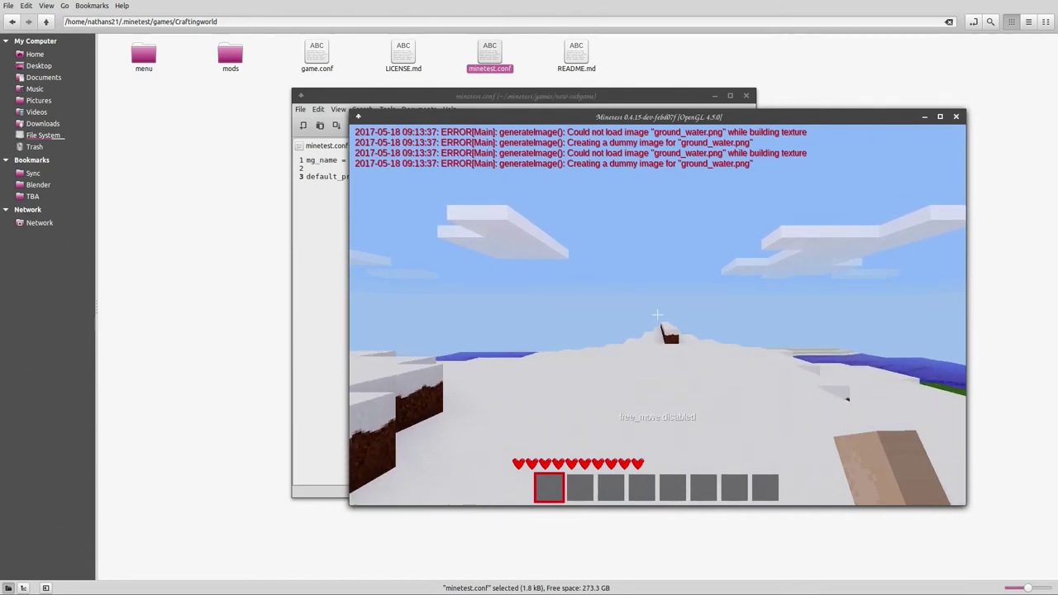
key(j)
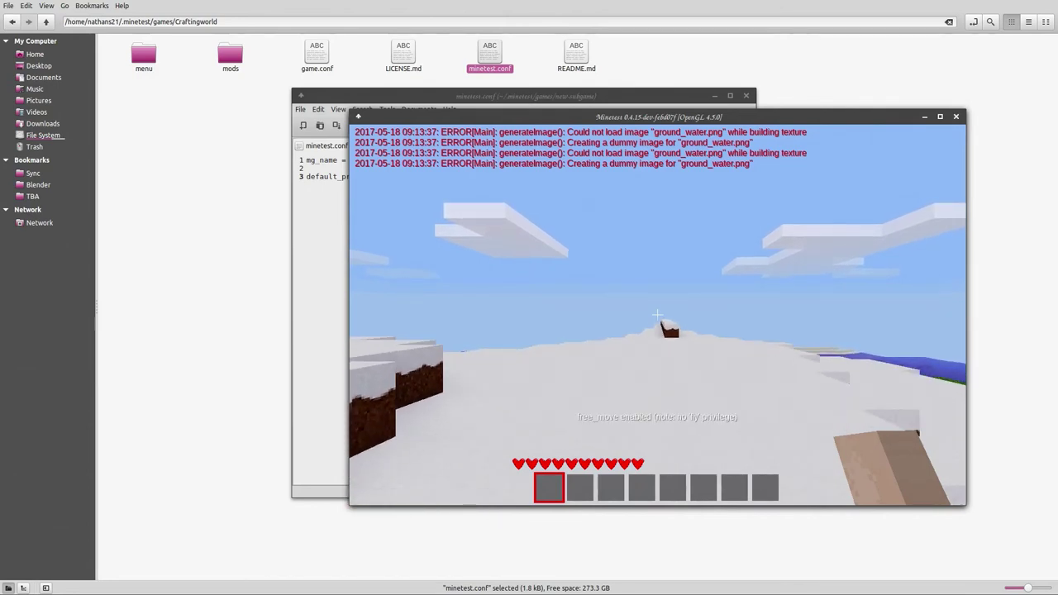
key(Escape)
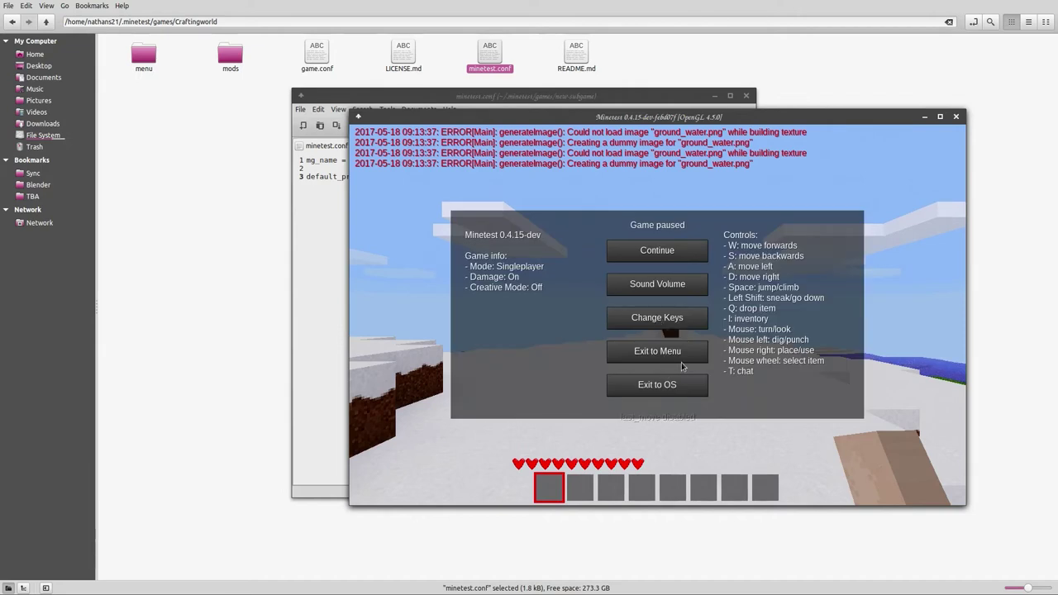
click(657, 351)
Step: In the new subgame's minetest.conf, set default_privs to fly, fast, give, time, noclip, and save the file
click(322, 248)
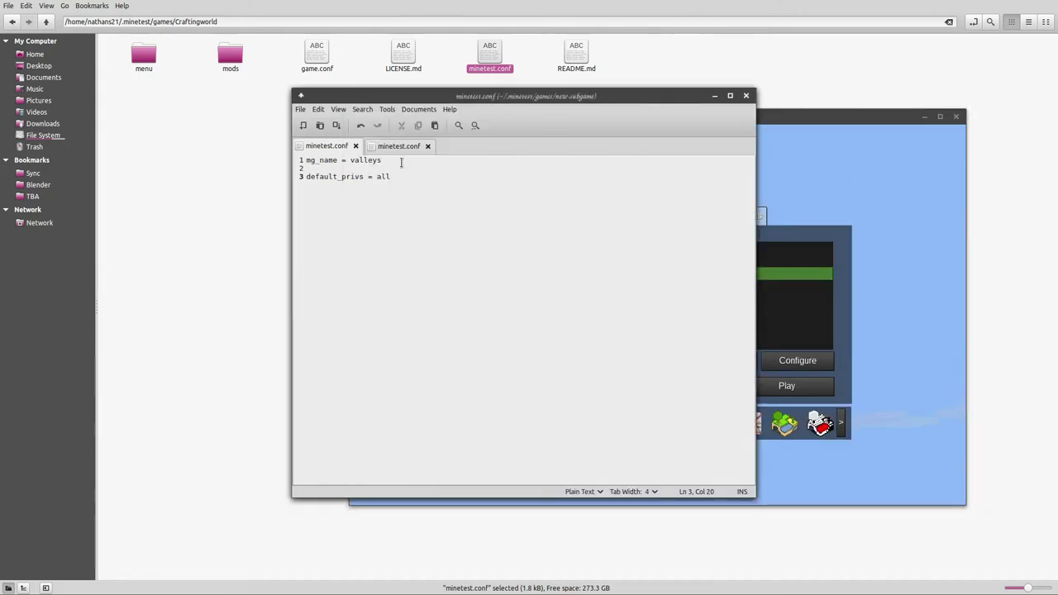
key(BackSpace)
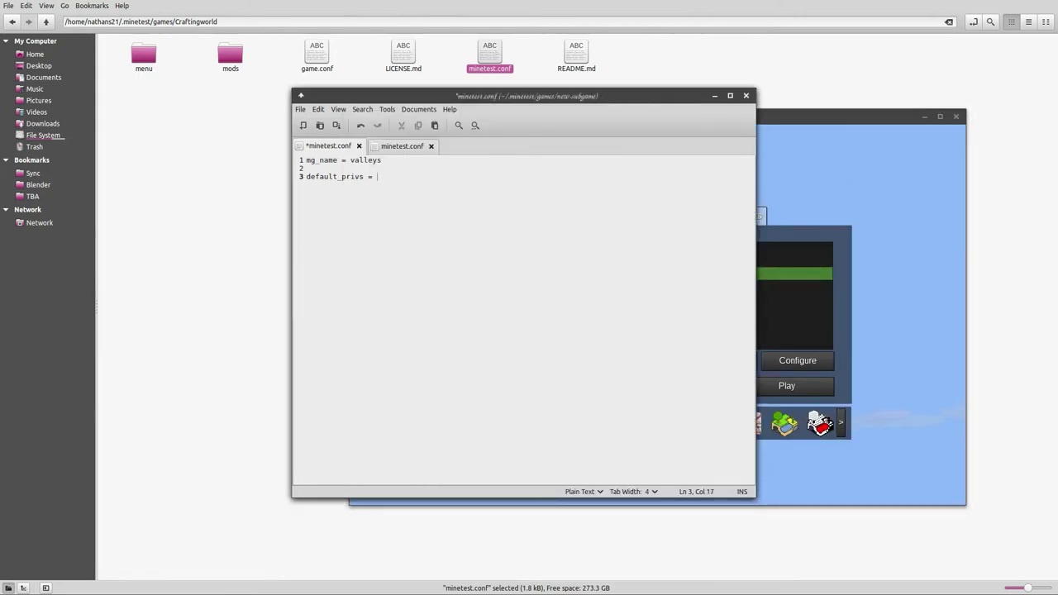
text(fly, fast,)
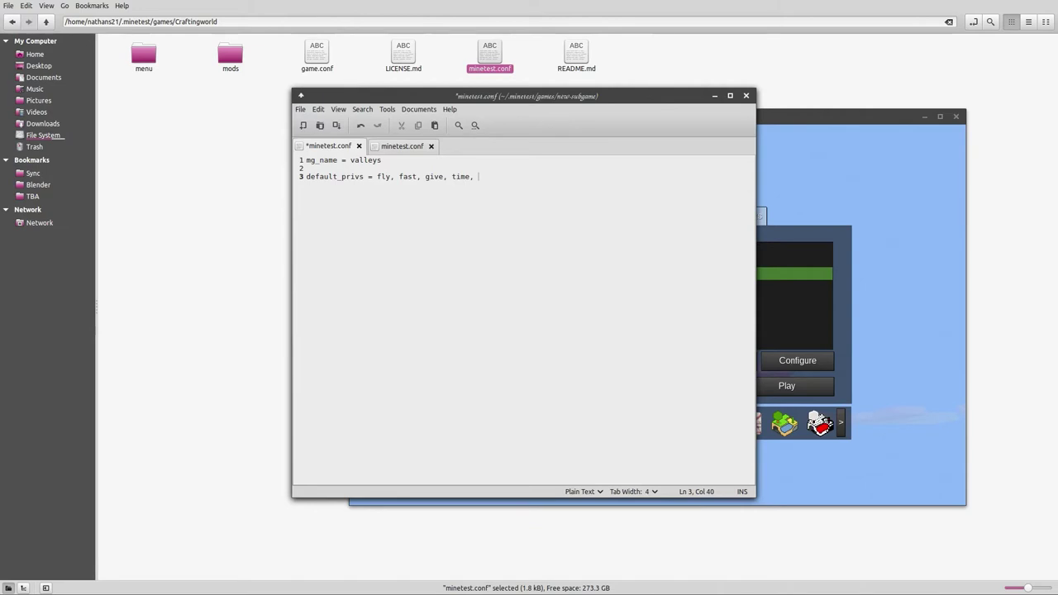
text(give, time, noclip, home, spaw)
key(BackSpace)
key(BackSpace)
key(BackSpace)
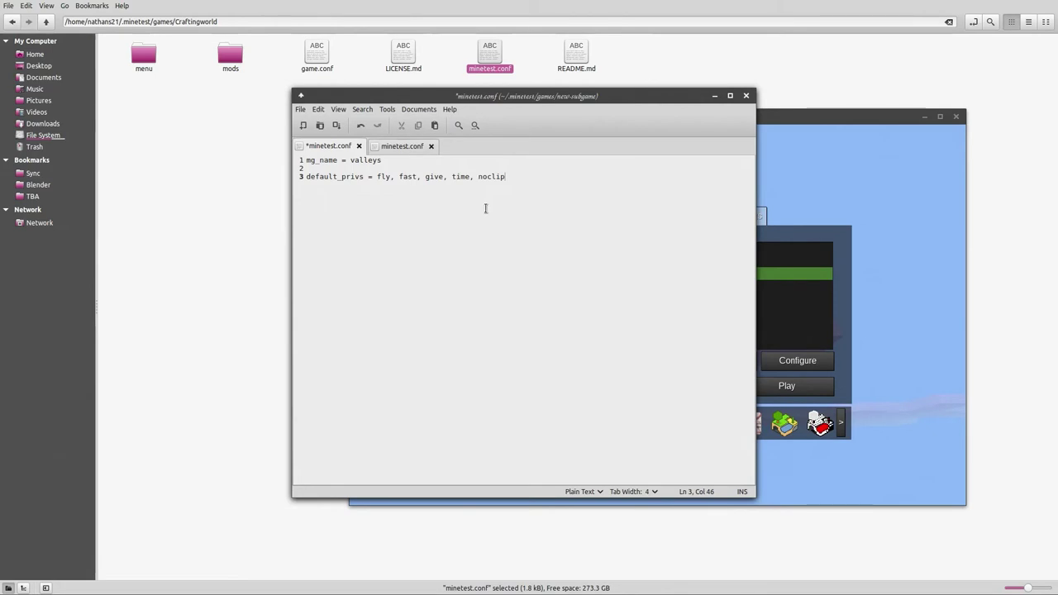
key(ctrl+s)
Step: Switch to Minetest and delete the world ghjkryyrtue5
click(727, 273)
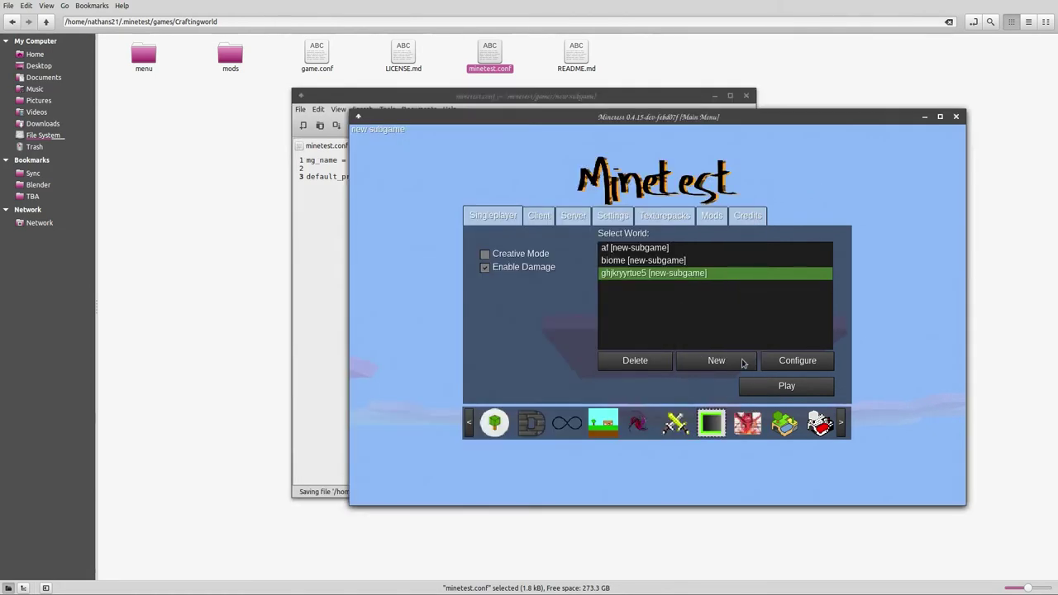
click(657, 360)
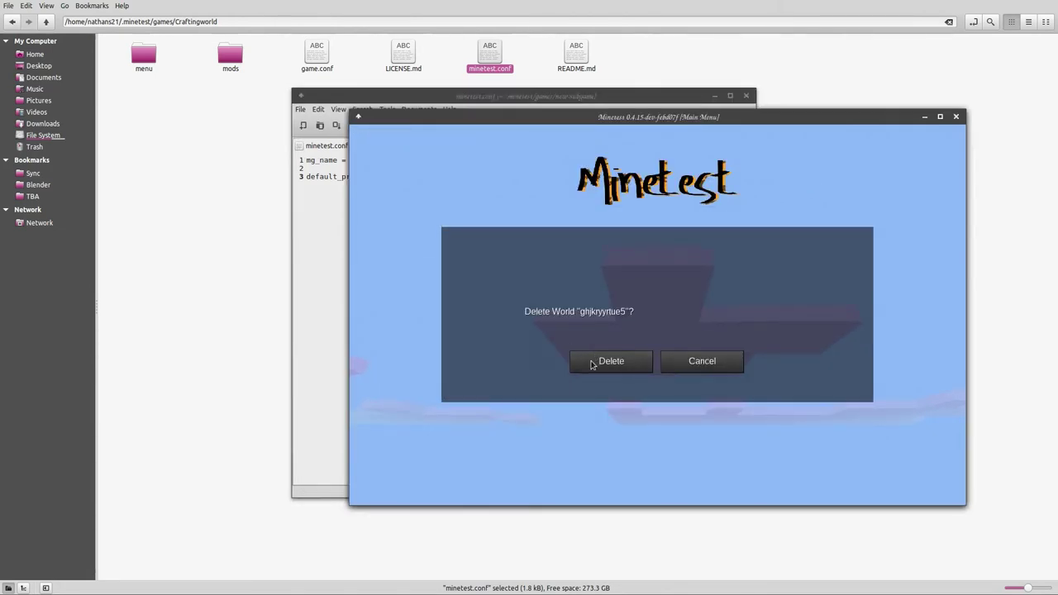
click(592, 364)
Step: Create a world named kyhjkghj for new subgame and start playing it
click(718, 362)
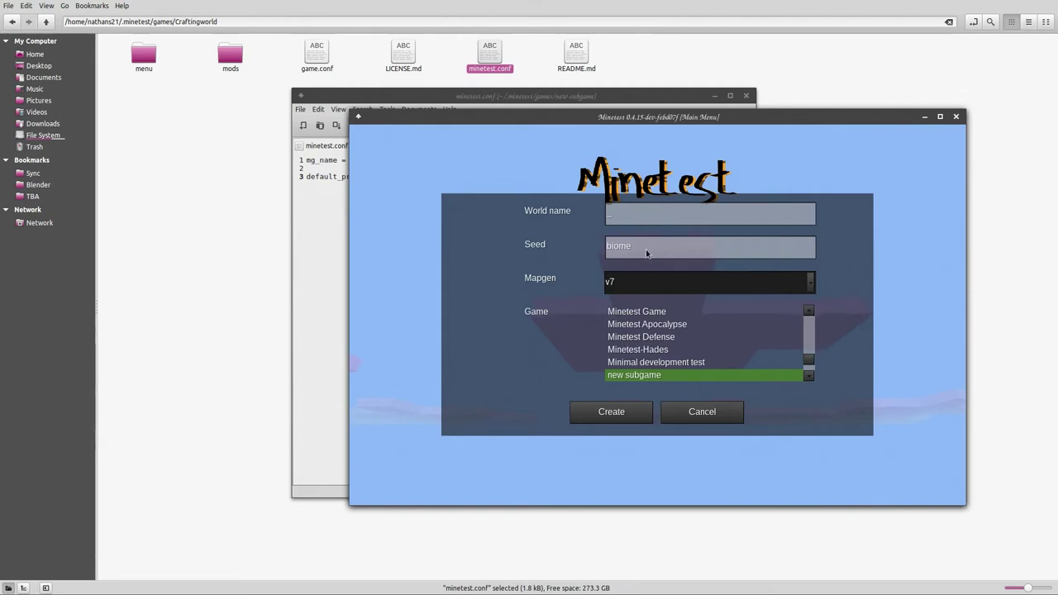
text(kjhjkghj)
click(611, 411)
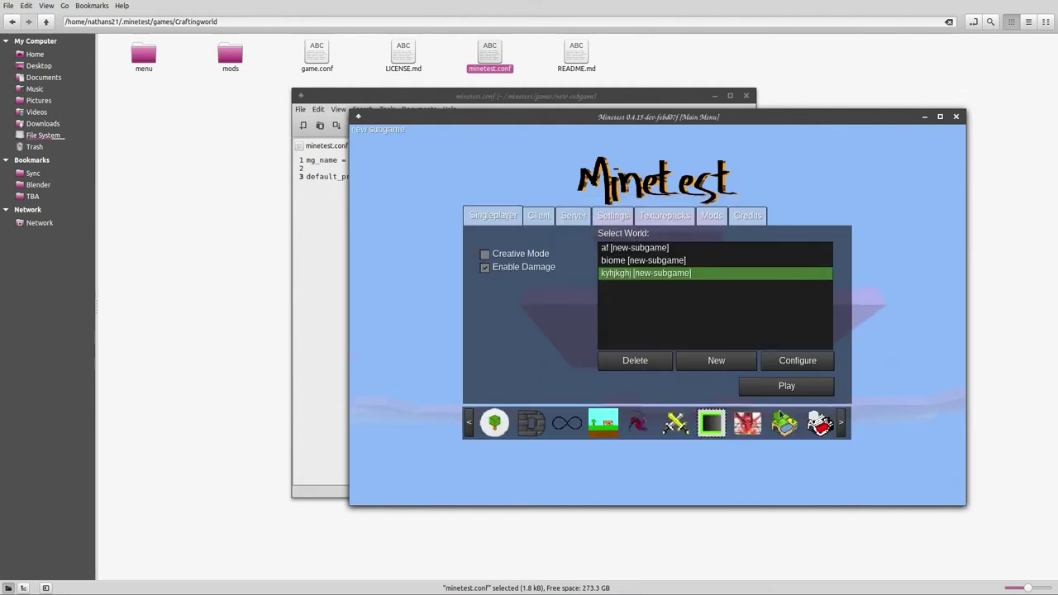
click(817, 385)
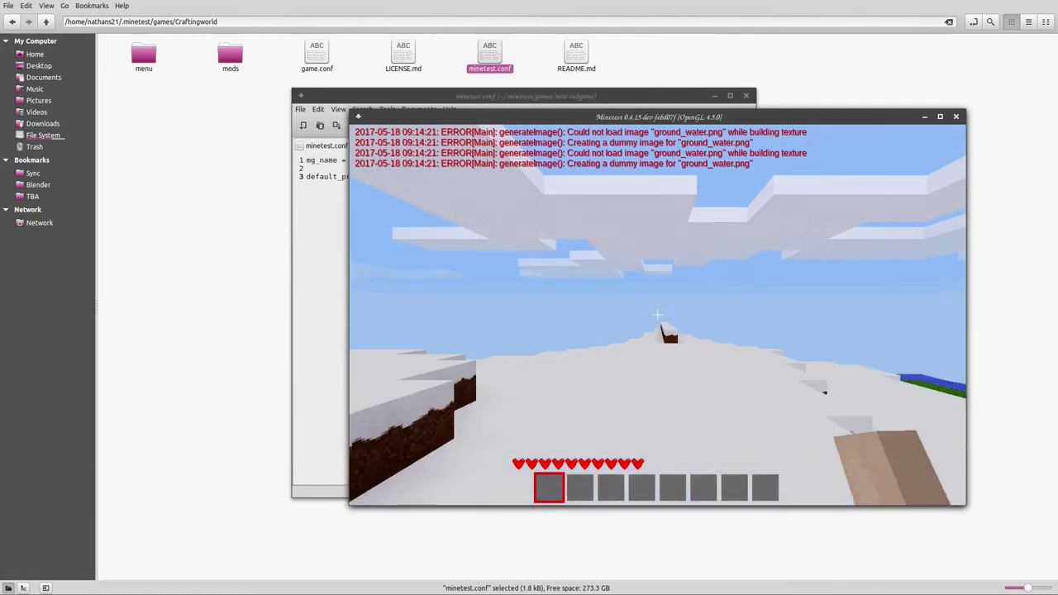
Step: Walk forward, check the inventory, and give yourself 99 dirt blocks with the chat command /giveme ground:dirt 99
key(w)
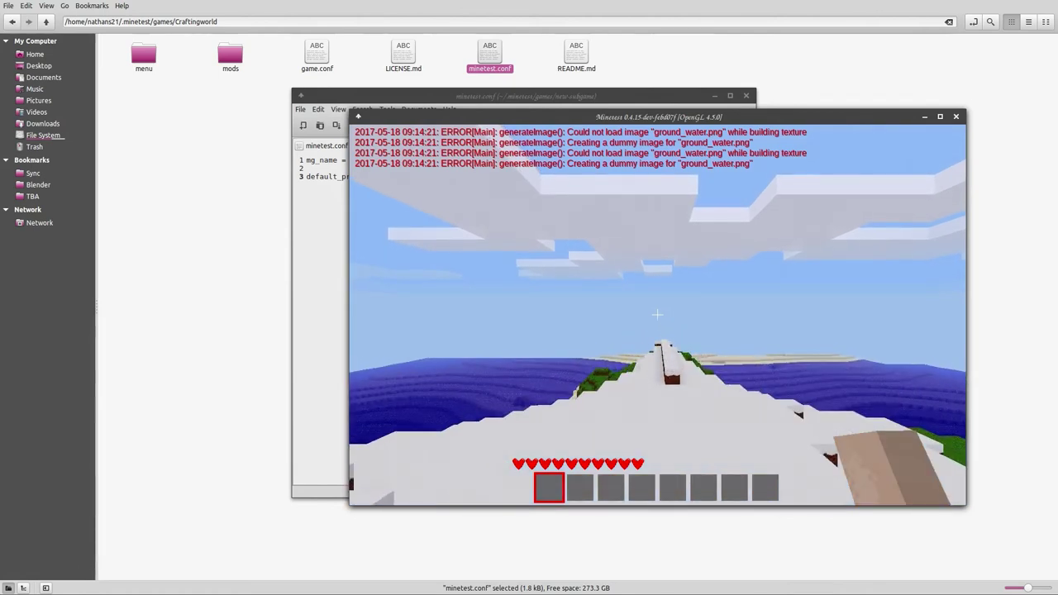
key(i)
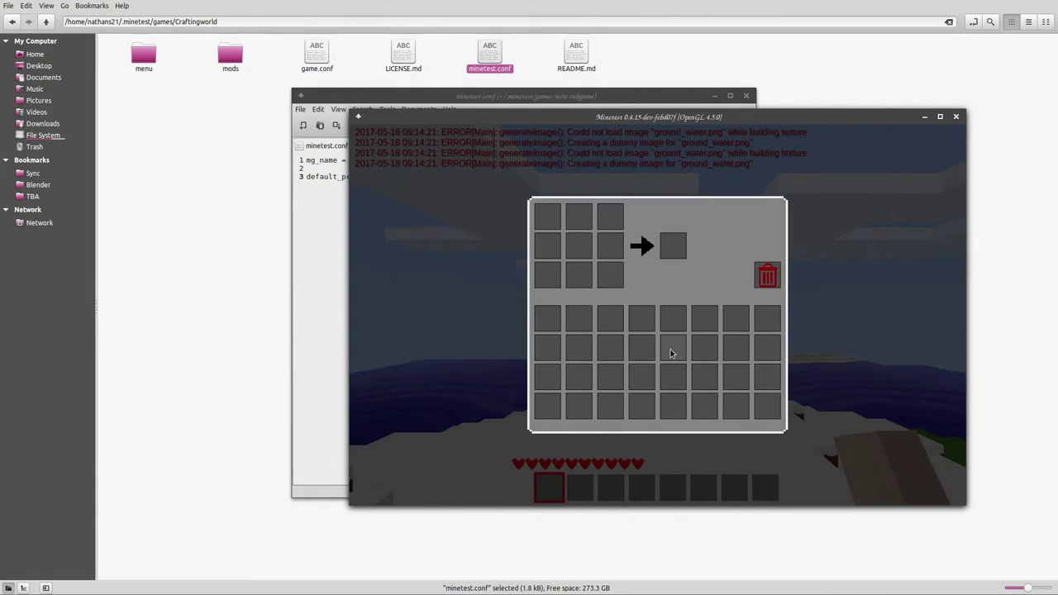
key(i)
key(slash)
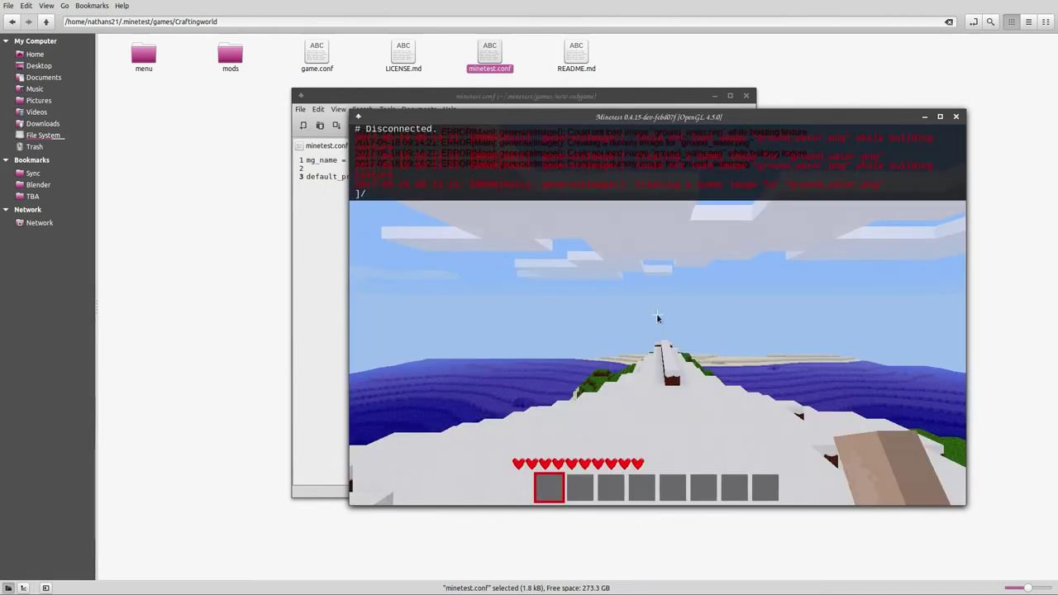
text(giveme ground)
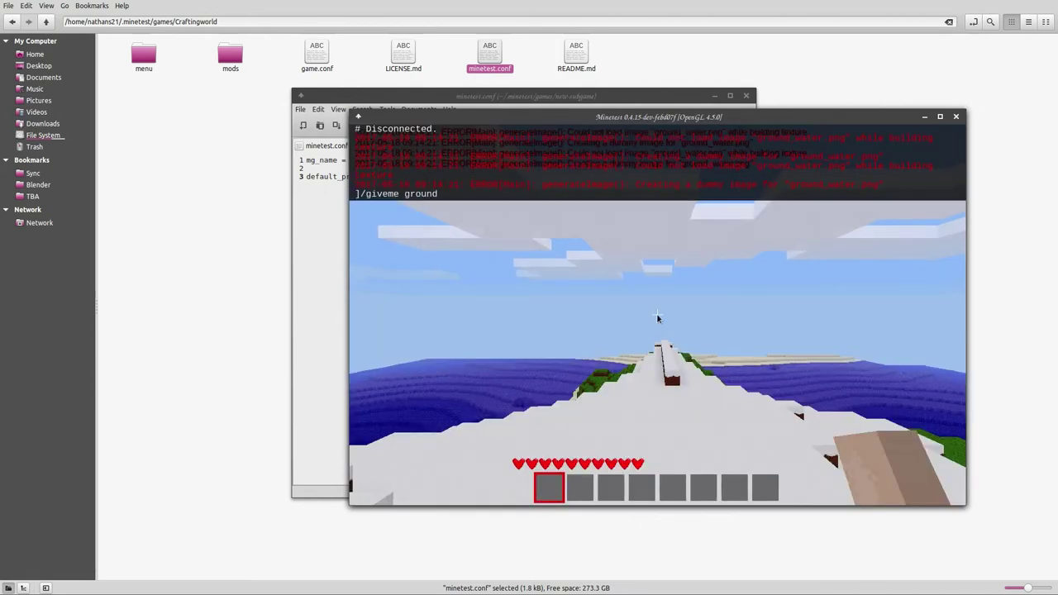
text(:dirth)
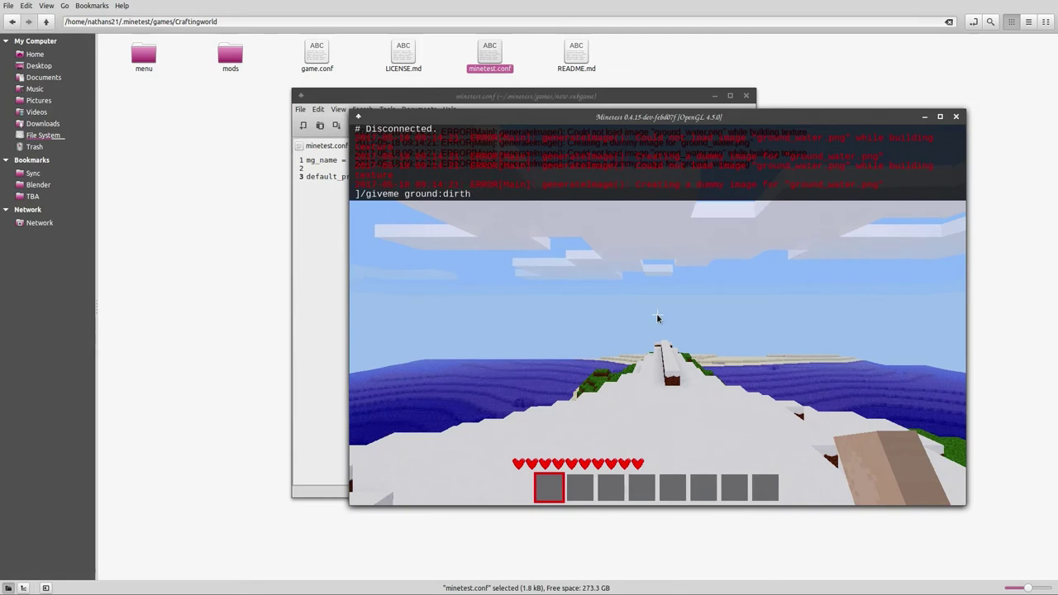
key(Return)
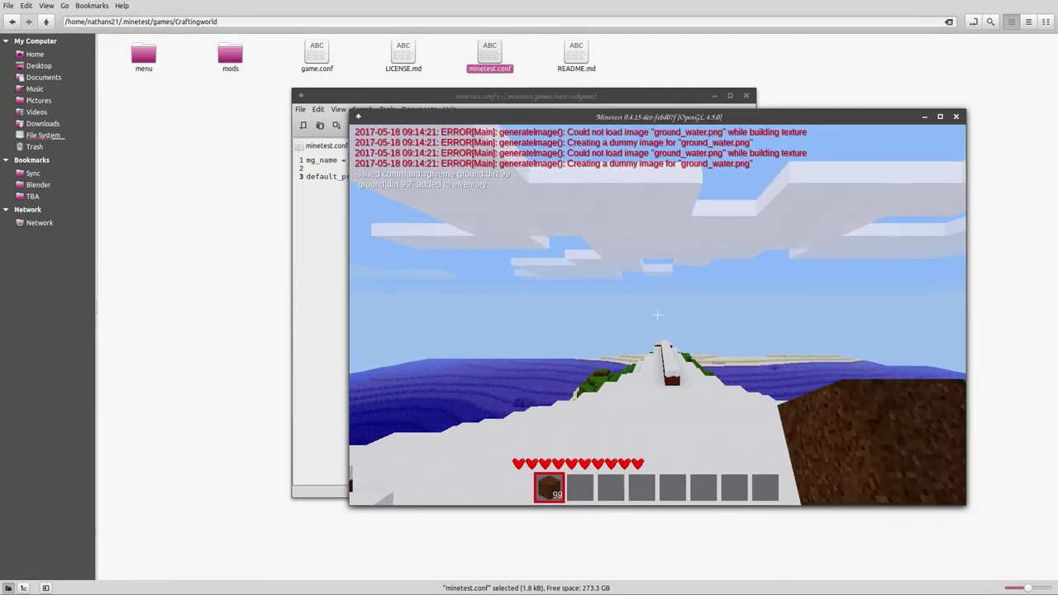
Step: Try to set the world's time with the chat command /time 6000
key(slash)
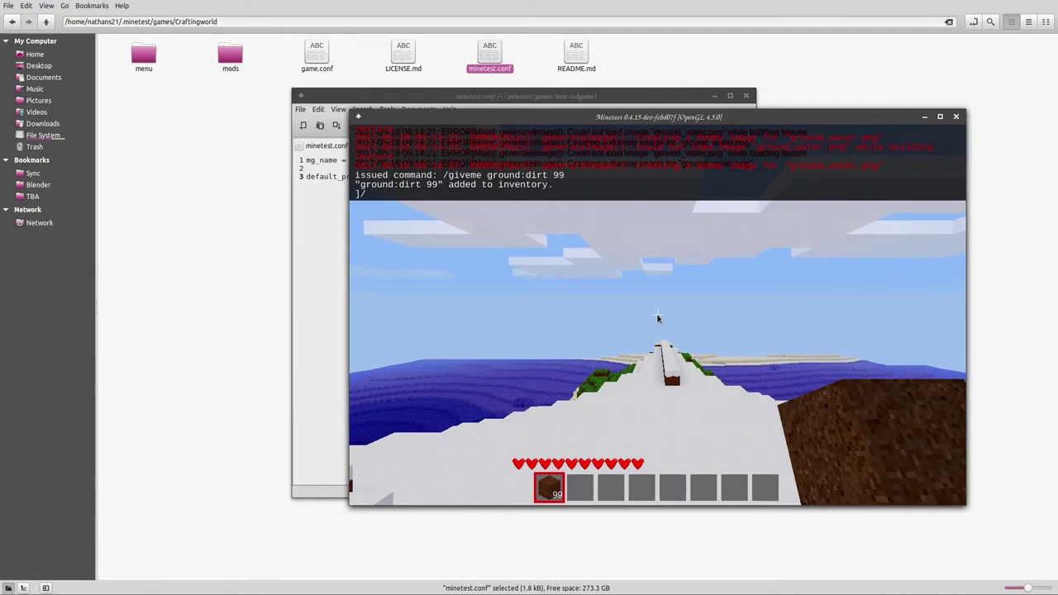
text(time)
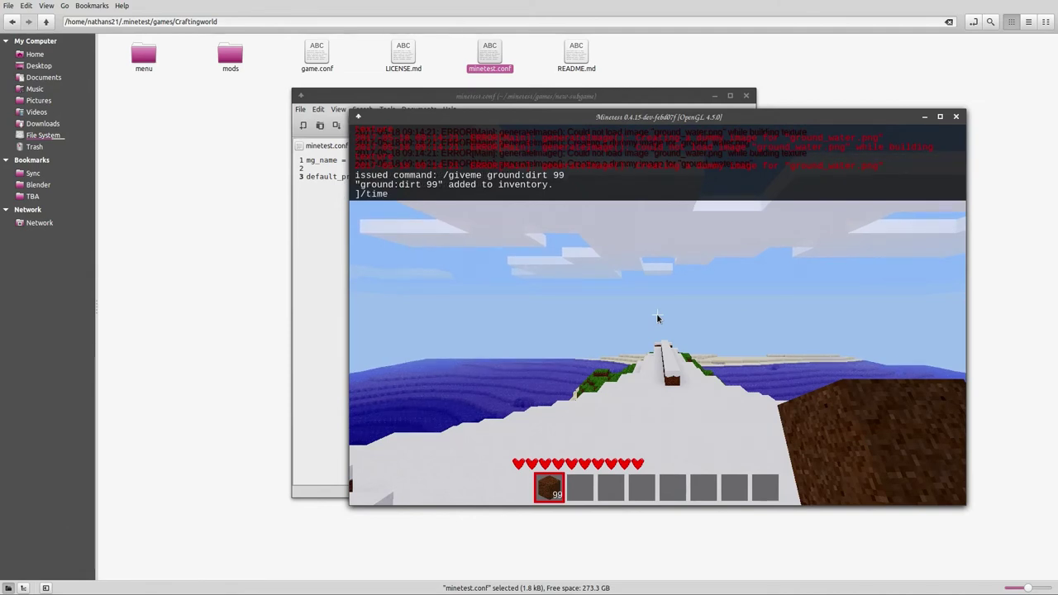
text( 6000)
key(Return)
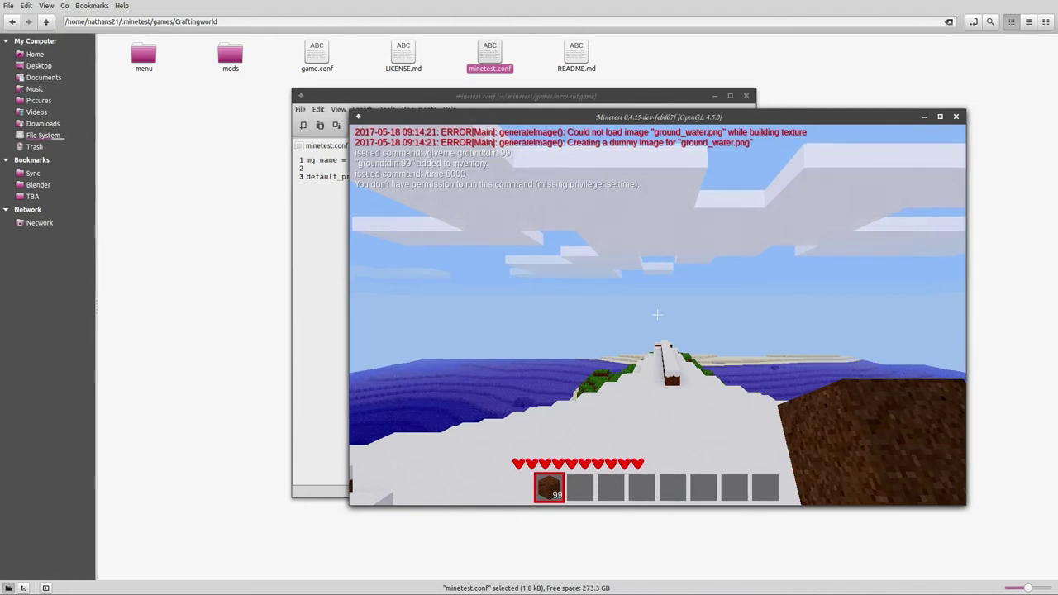
Step: Switch to the text editor, change the time privilege in default_privs to settime, and save the file
key(t)
click(333, 270)
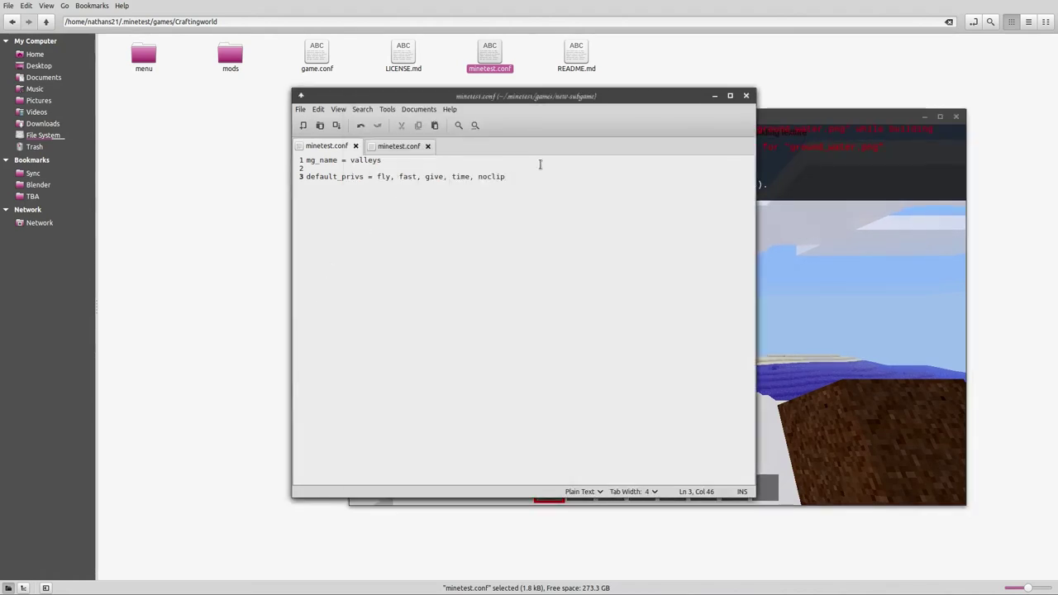
click(453, 176)
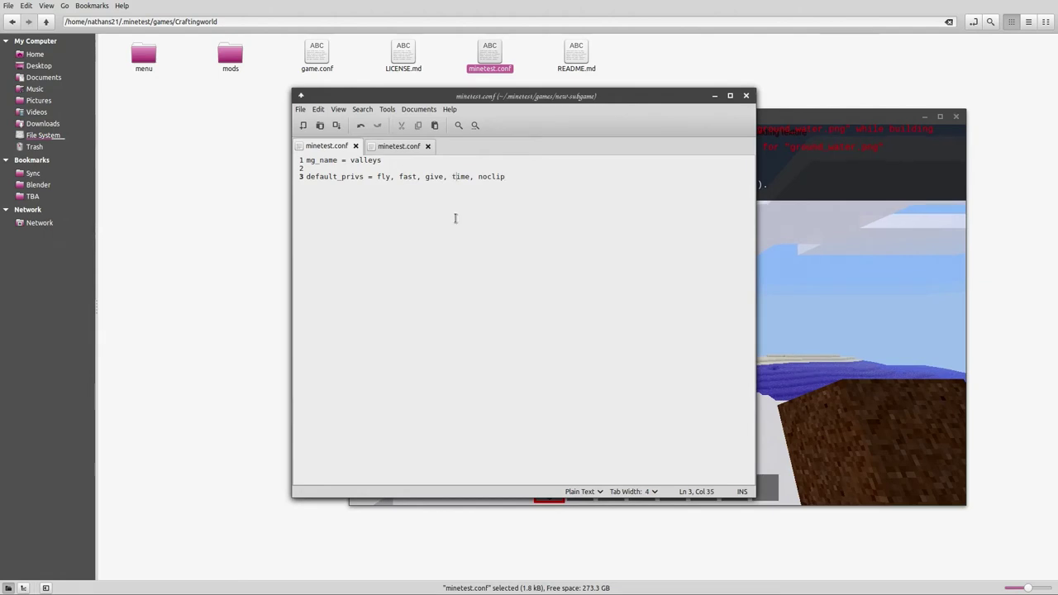
text(se)
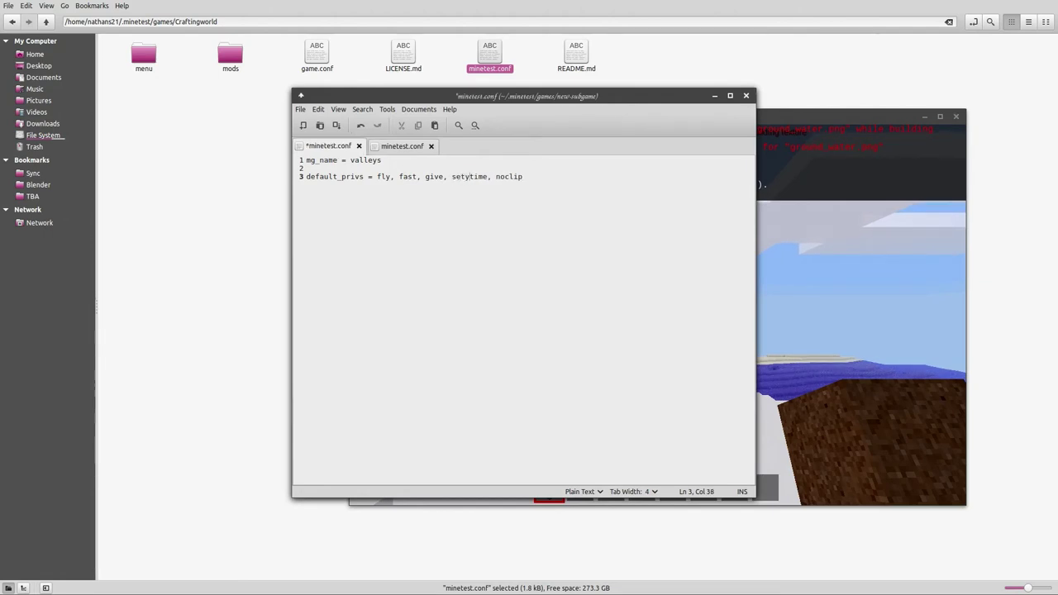
text(t)
key(ctrl+s)
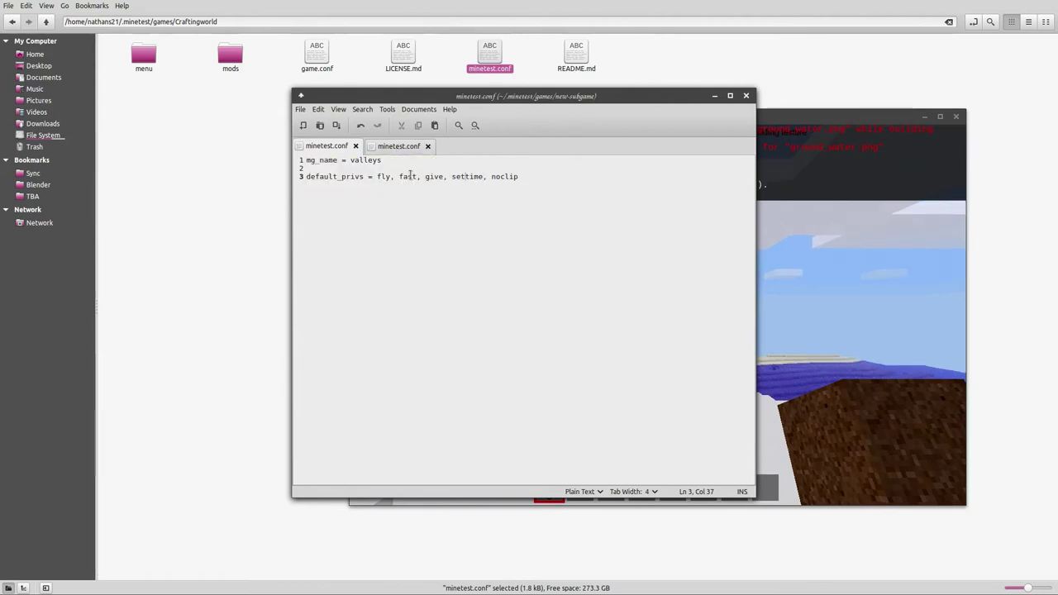
Step: Review the settings in Craftingworld's minetest.conf and copy its time_speed = 60 line
click(403, 149)
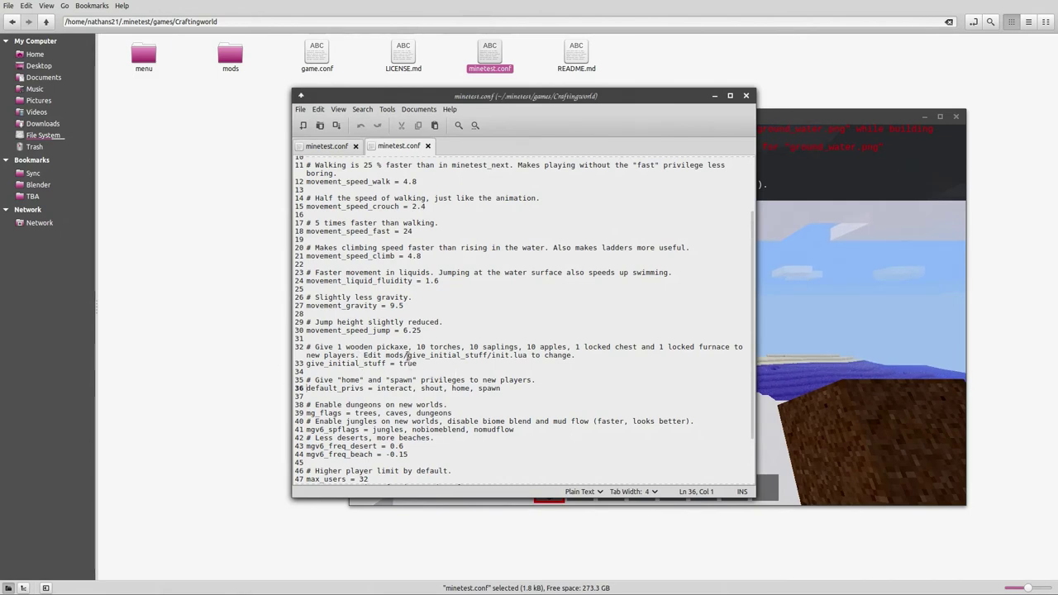
scroll(406, 355, down, 2)
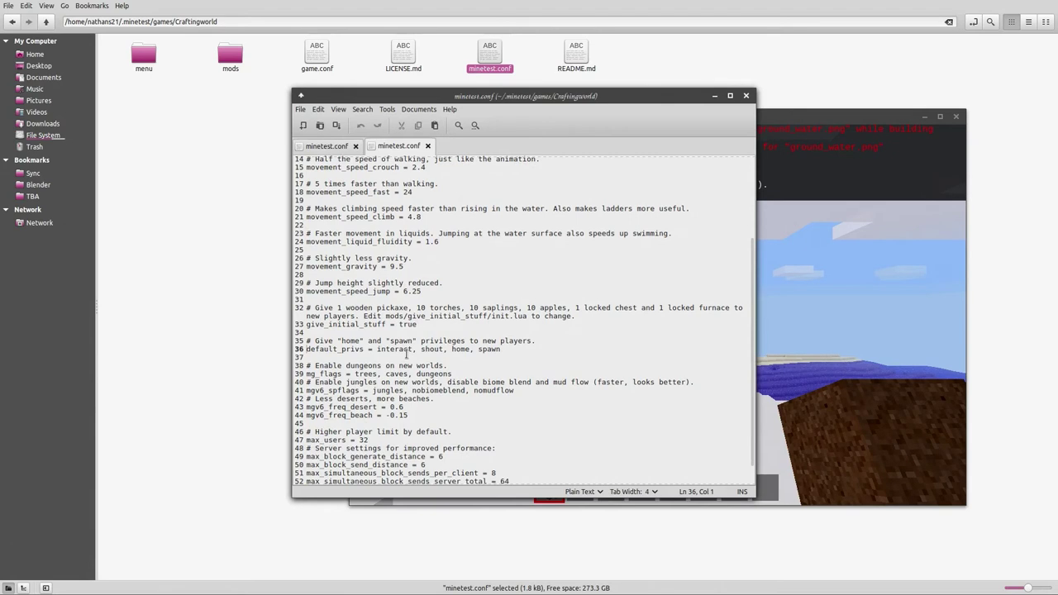
scroll(407, 353, down, 1)
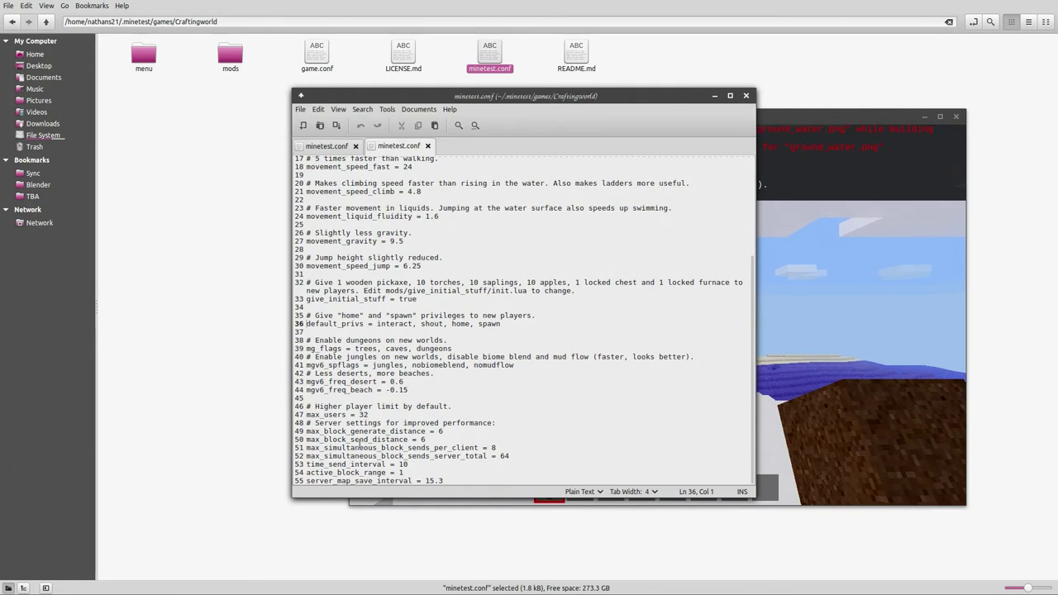
scroll(359, 445, up, 6)
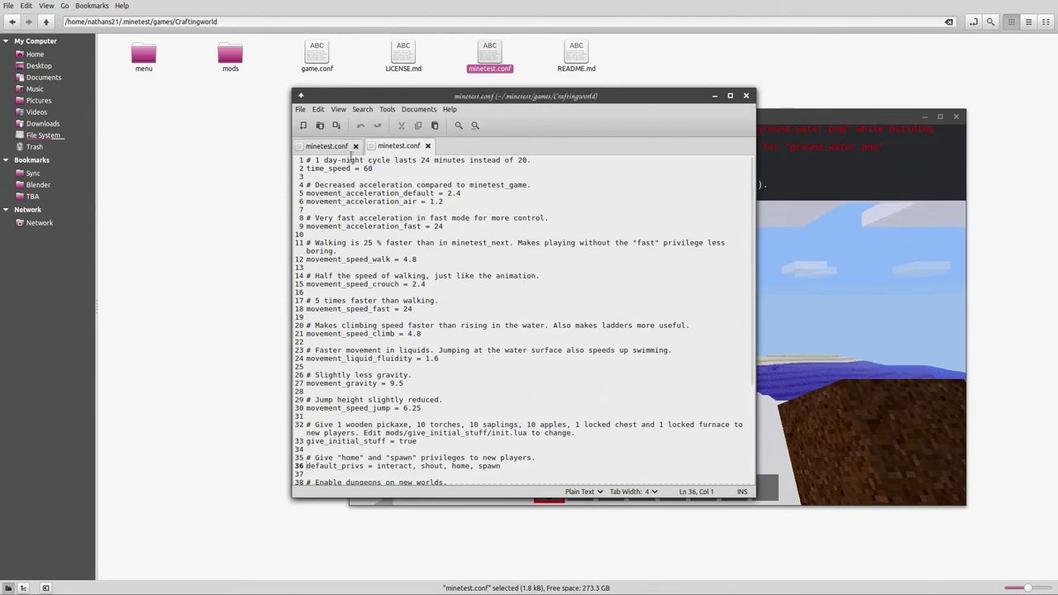
drag(376, 167, 289, 171)
key(ctrl+c)
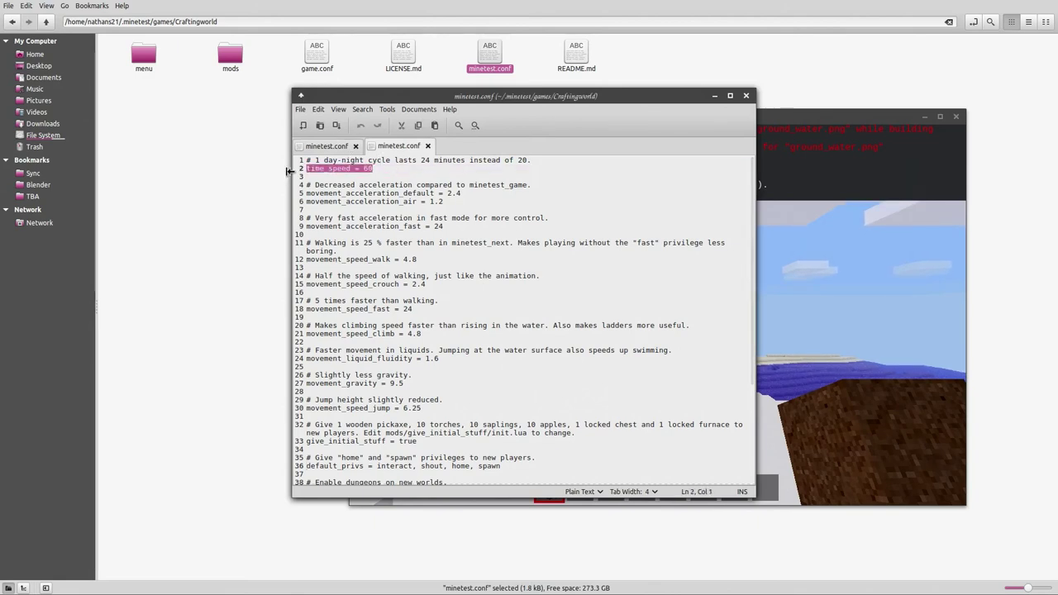
Step: Add the copied line below default_privs in the new subgame's minetest.conf, change it to time_speed = 0, and save
click(341, 148)
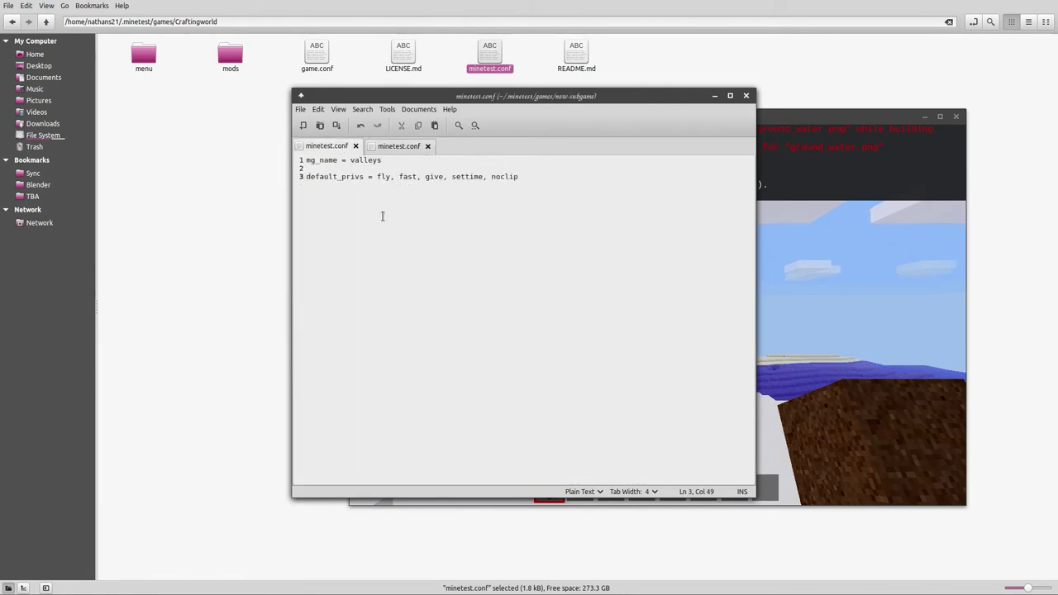
key(Return)
key(Return)
key(ctrl+v)
key(BackSpace)
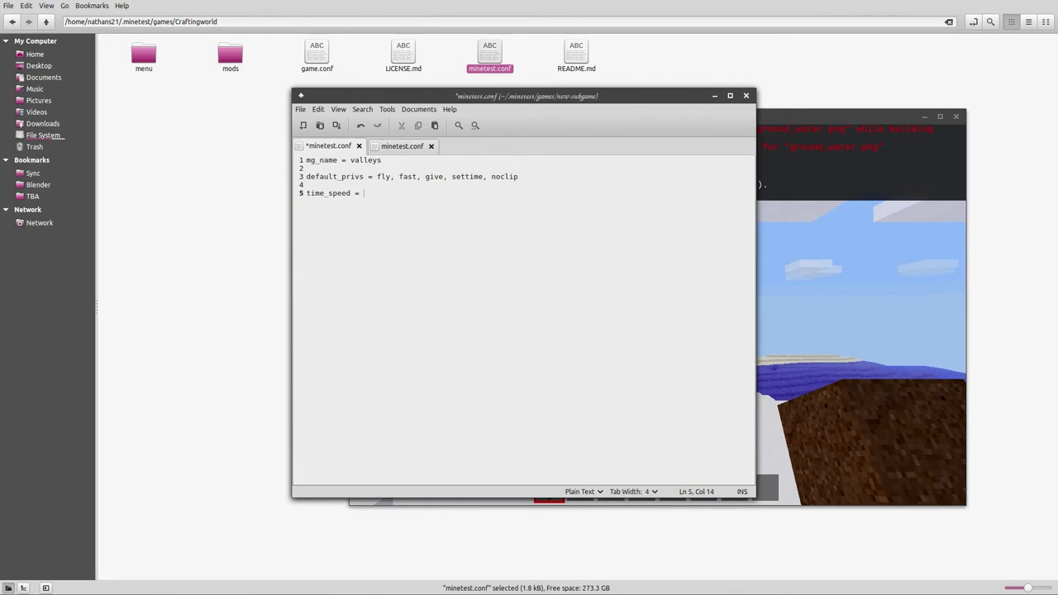
key(ctrl+s)
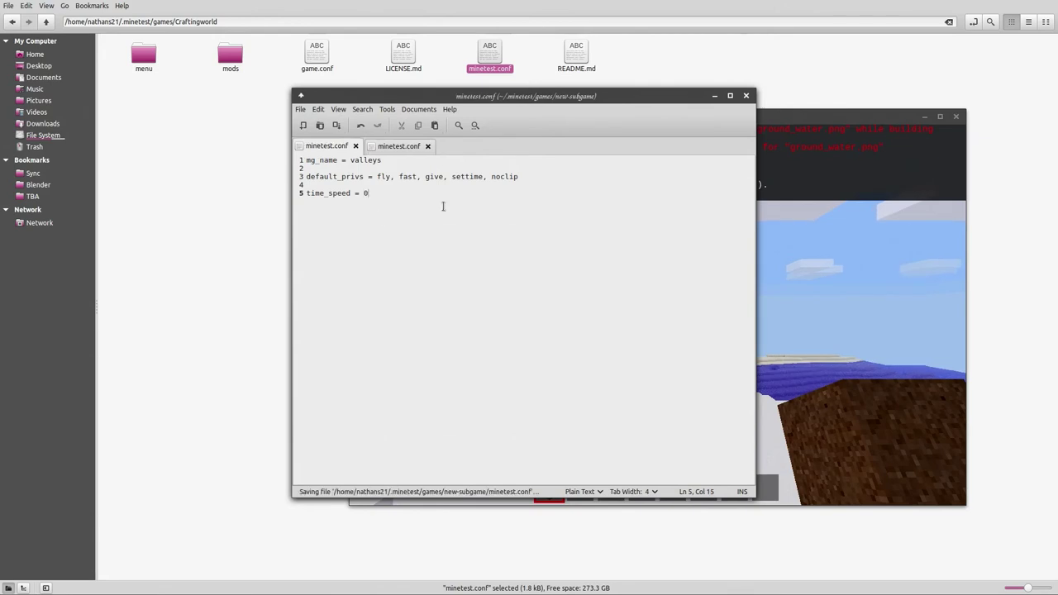
Step: Switch to Minetest, exit to the main menu, and start the world kyhjkghj again
click(885, 290)
key(Escape)
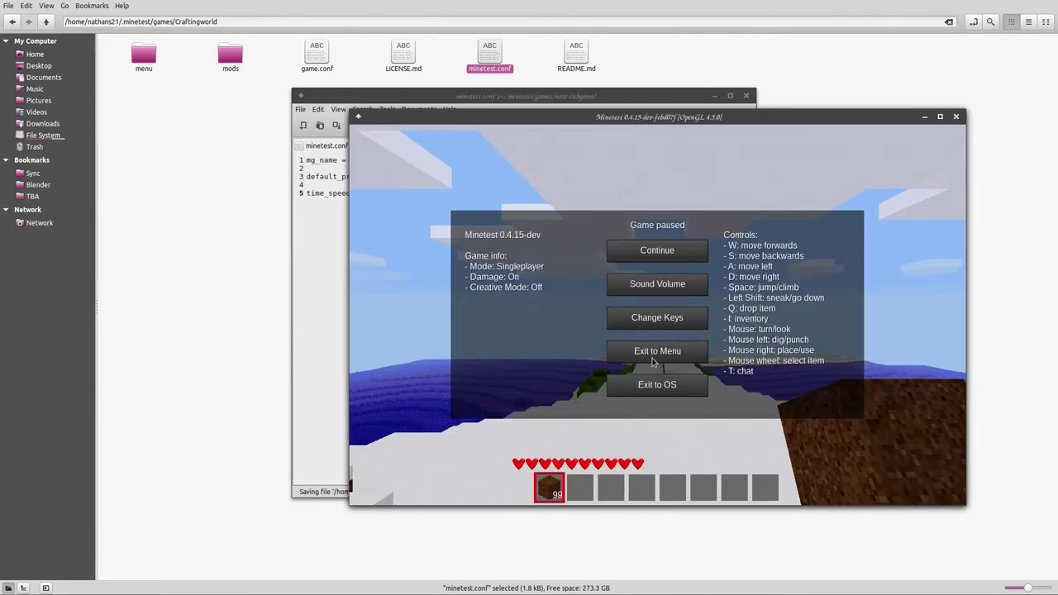
click(649, 347)
click(784, 386)
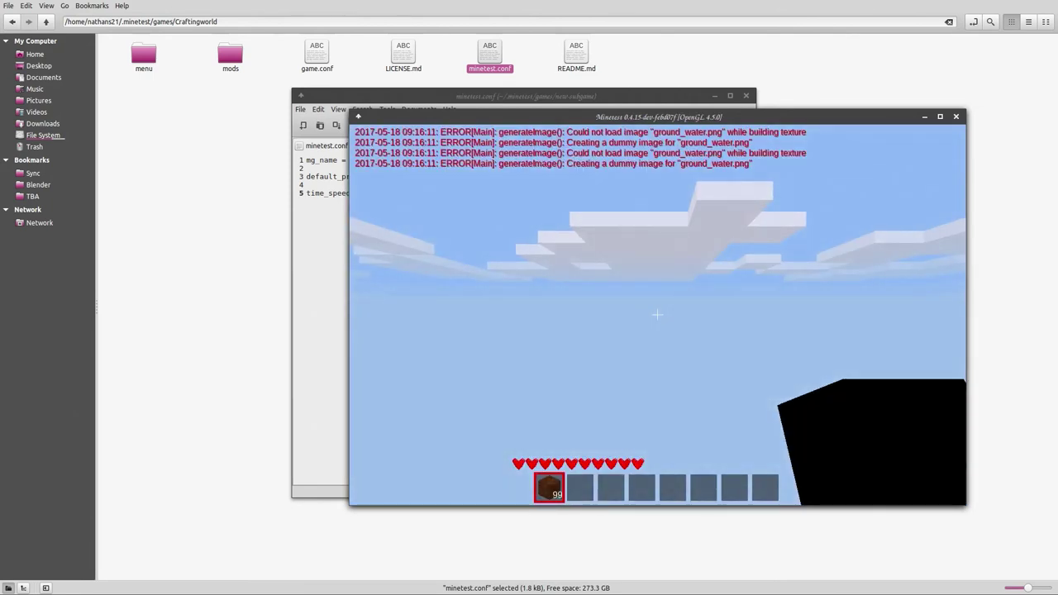
Step: Query the current world time with the chat command /time
key(slash)
text(time)
key(Return)
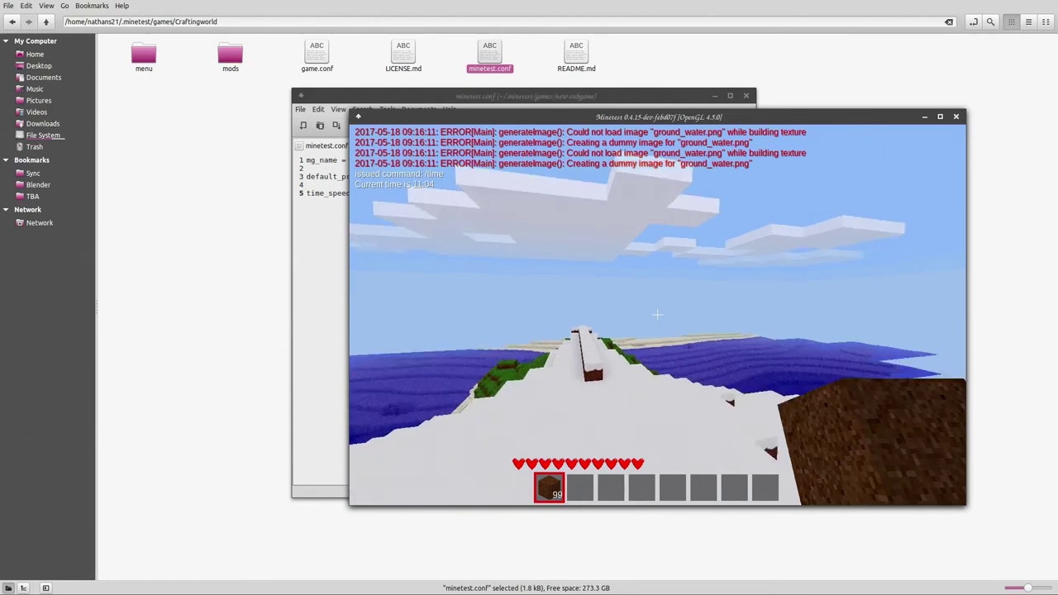
Step: Show the minimap and enable fast_move while moving around the world
click(657, 314)
key(F9)
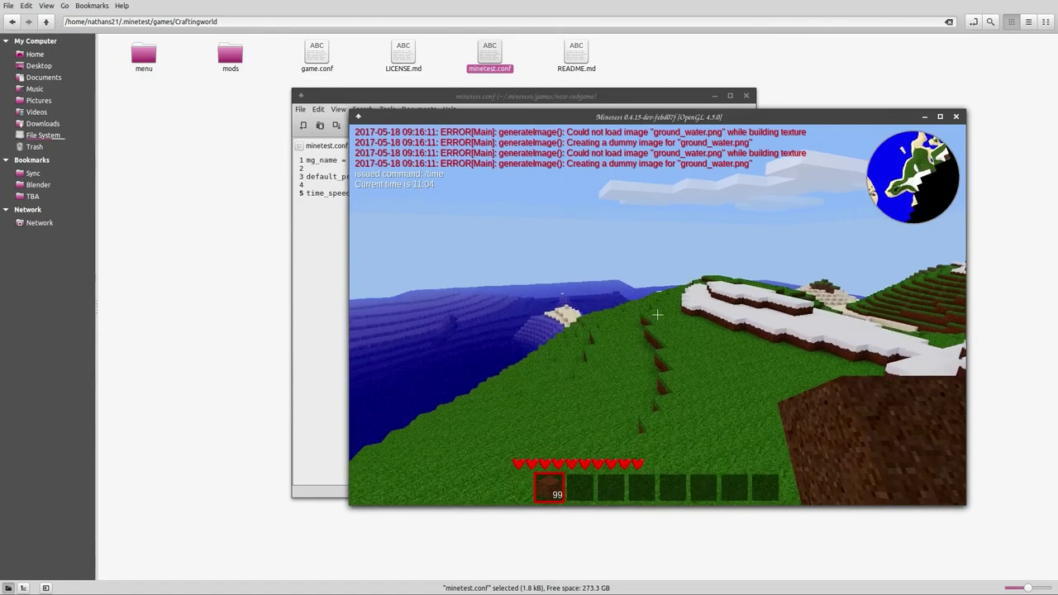
key(j)
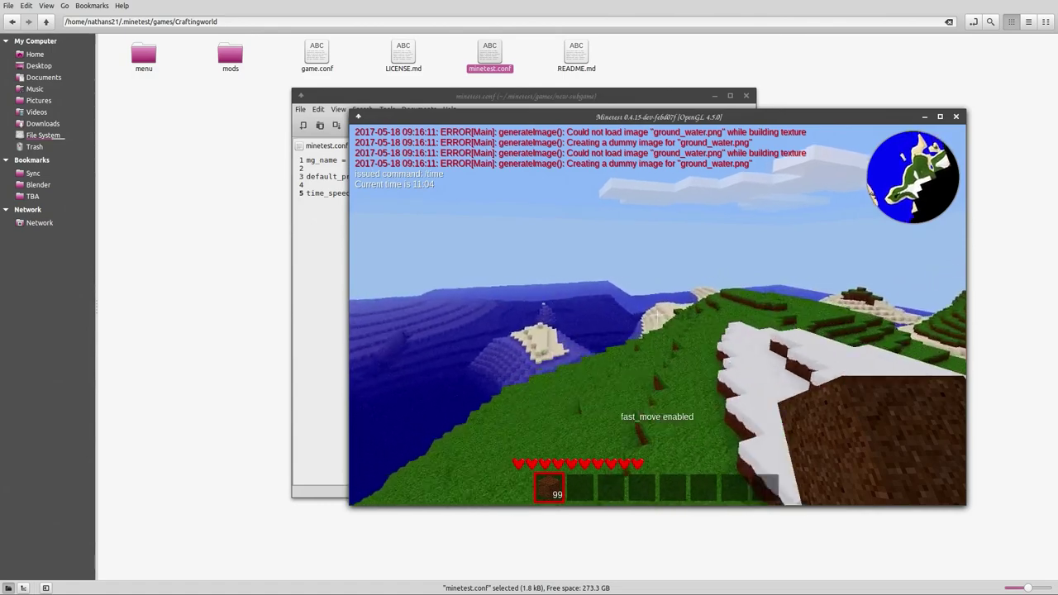
Step: Move on through the world, query the time again with the chat command /time, and exit to the main menu
key(w)
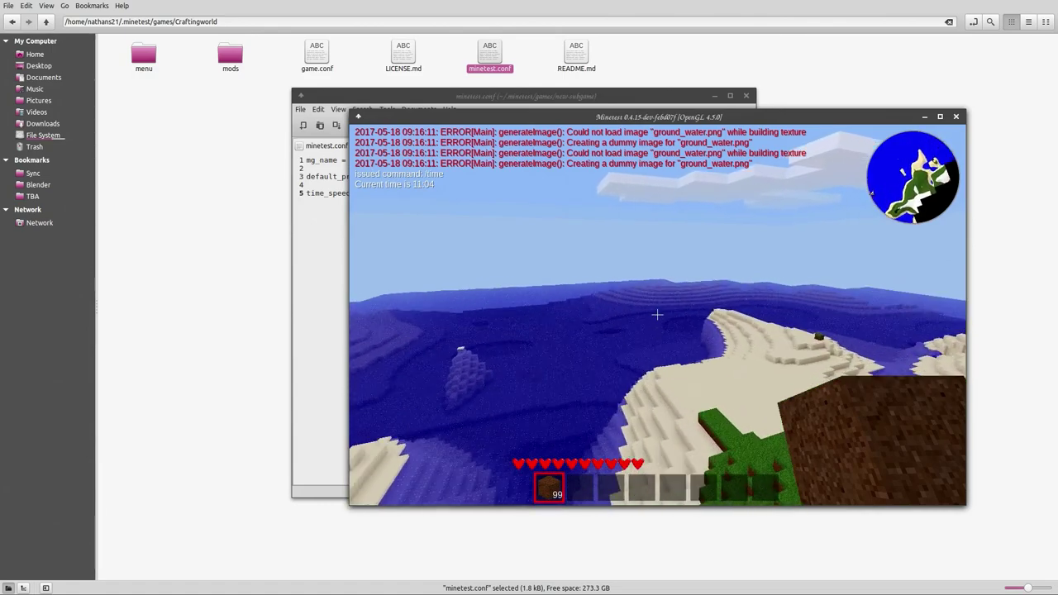
text(t)
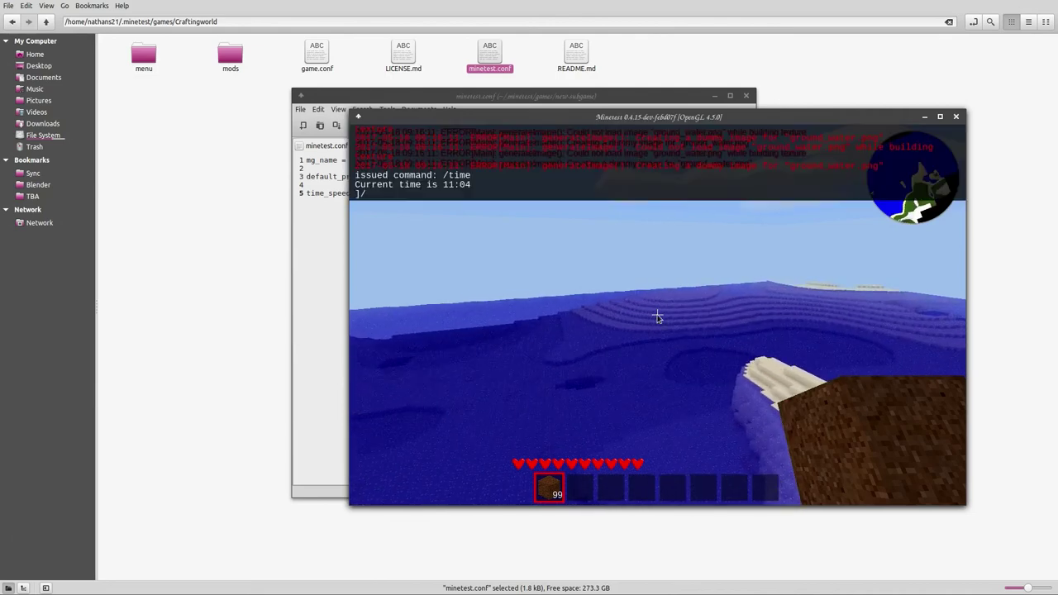
text(/time)
key(Return)
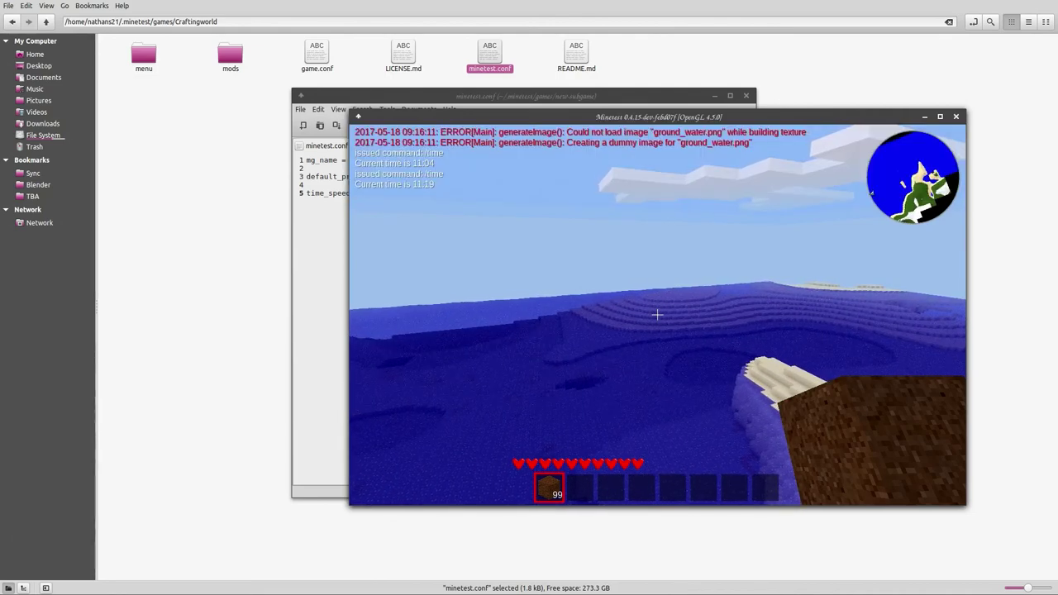
key(Escape)
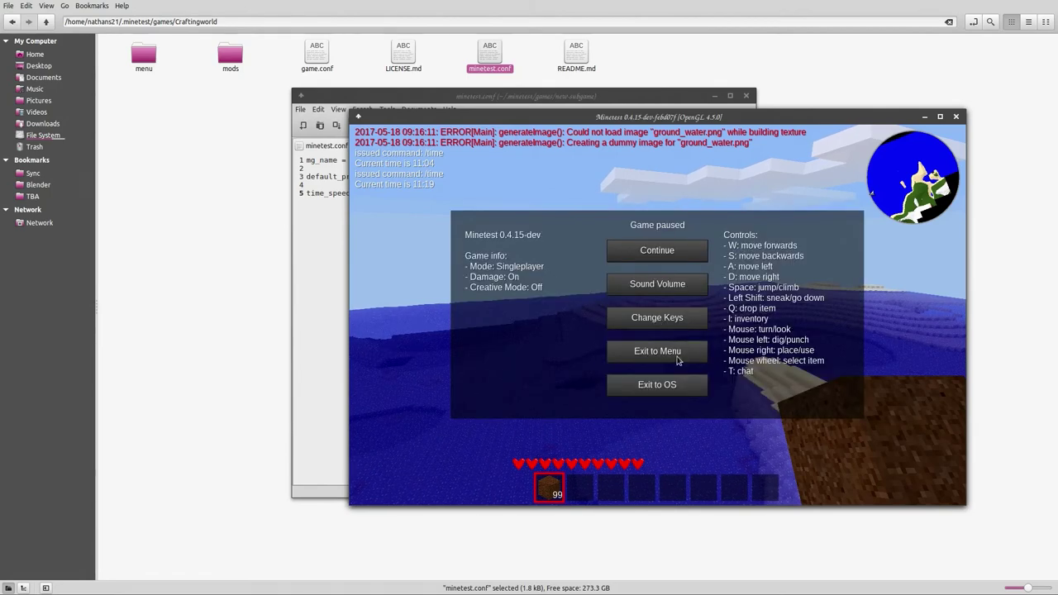
click(672, 354)
Step: Switch to the text editor, delete the time_speed = 0 line from the new subgame's minetest.conf, and save
click(320, 321)
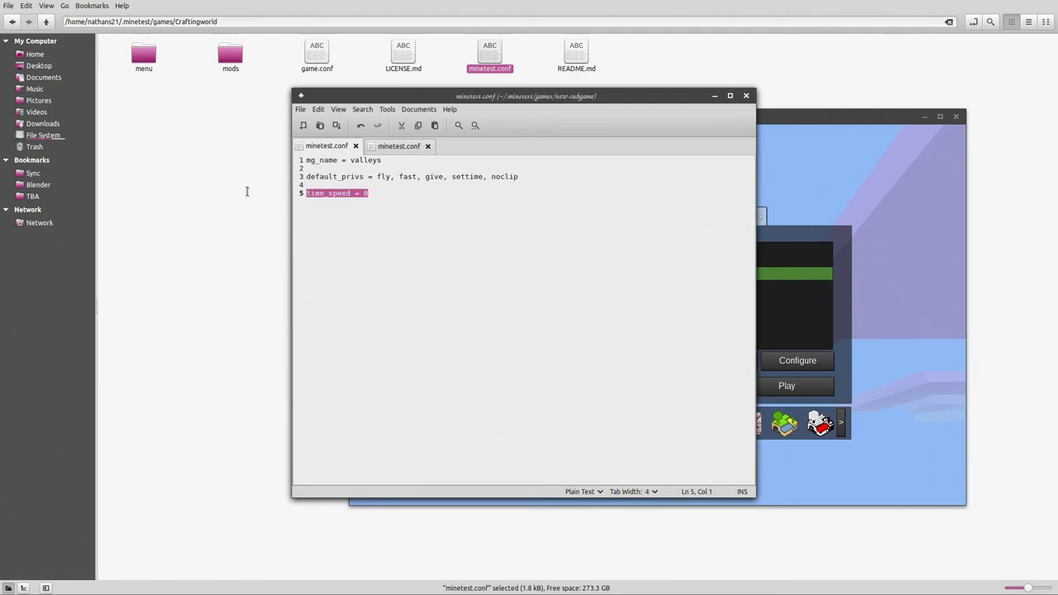
key(shift+Home)
key(BackSpace)
key(BackSpace)
key(BackSpace)
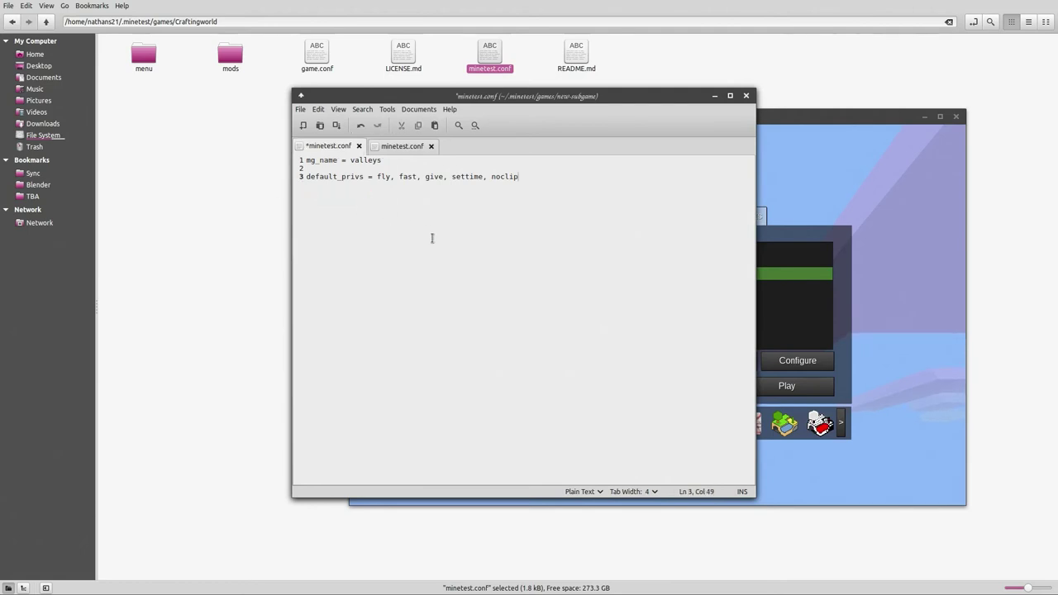
key(ctrl+s)
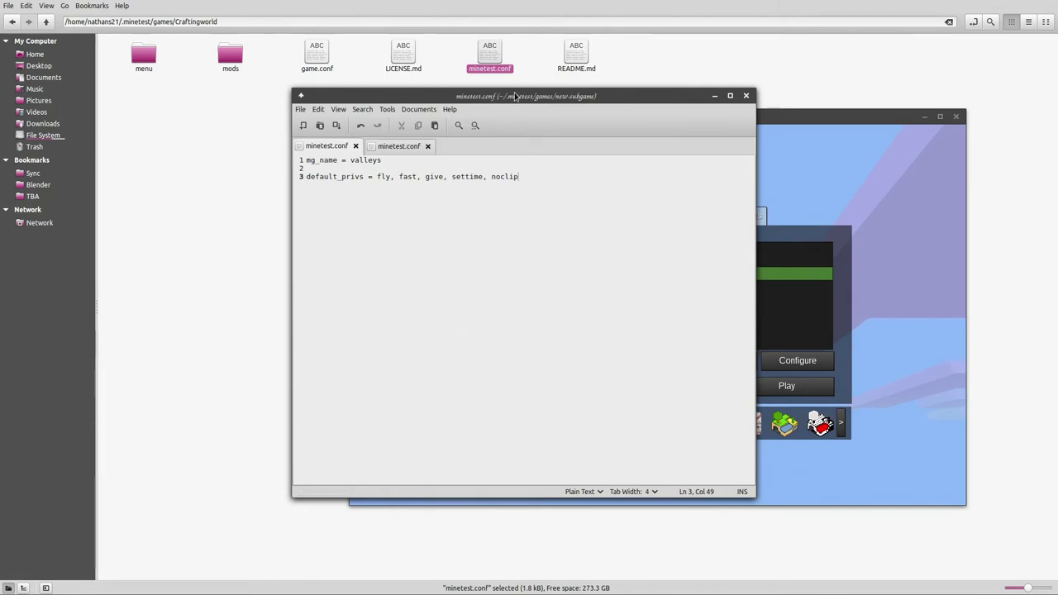
Step: Move the editor window aside, look through Craftingworld's minetest.conf settings, and return to the new subgame's minetest.conf
drag(512, 95, 248, 129)
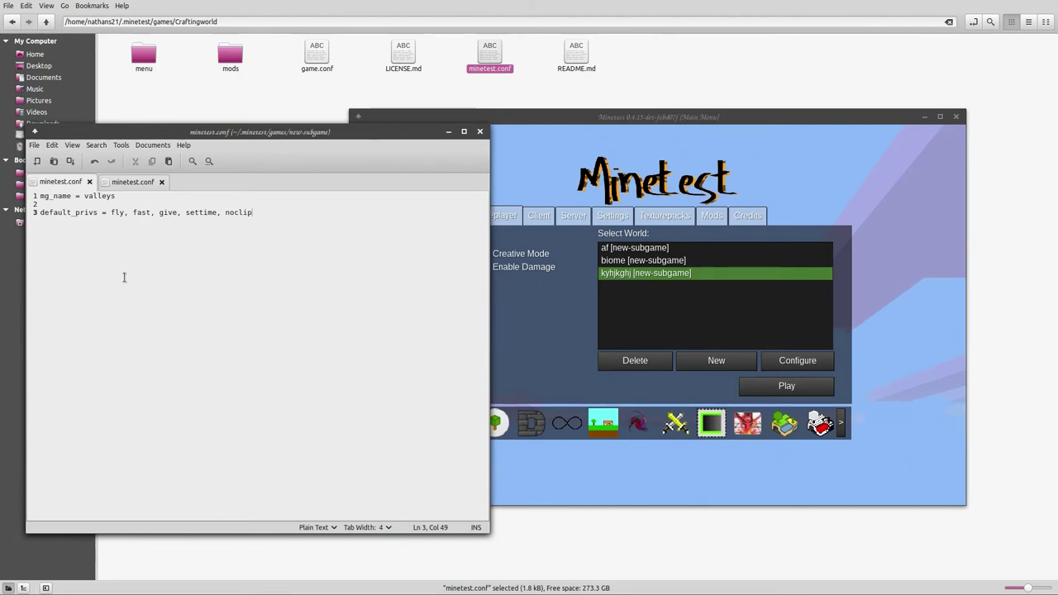
click(124, 184)
scroll(123, 198, down, 6)
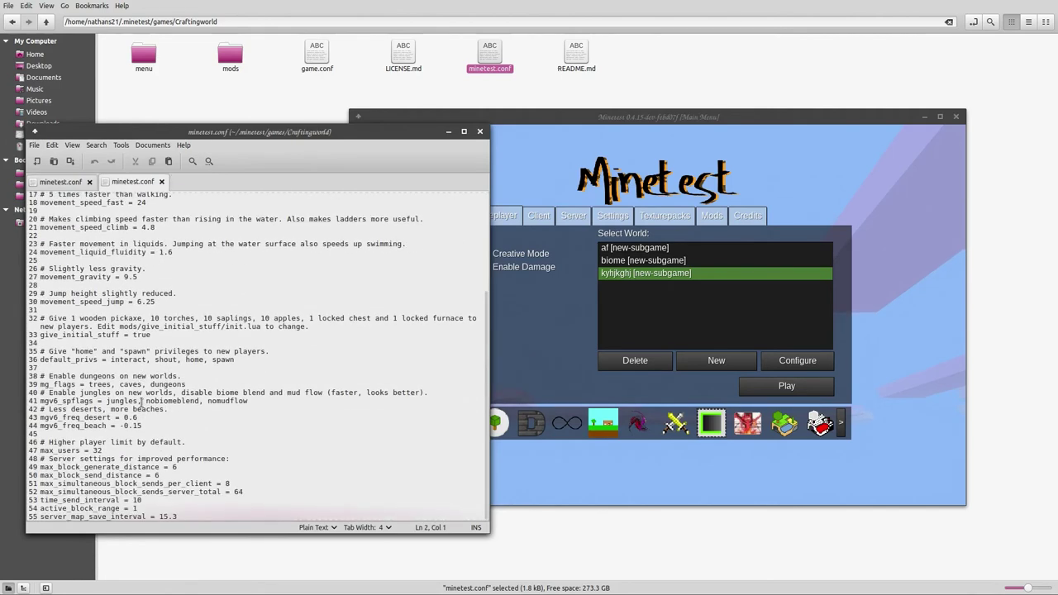
scroll(124, 198, up, 6)
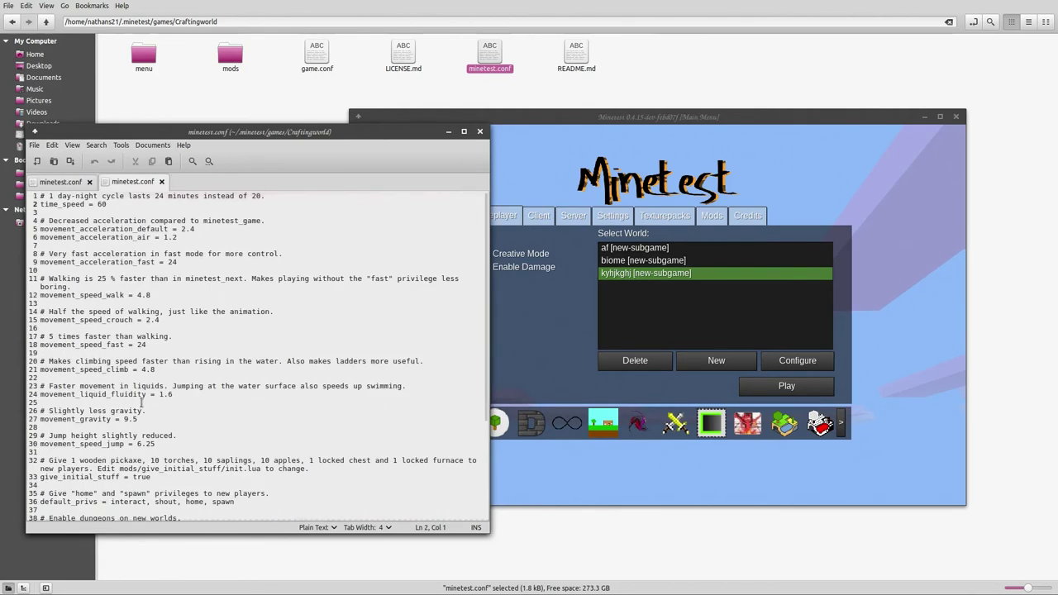
click(61, 181)
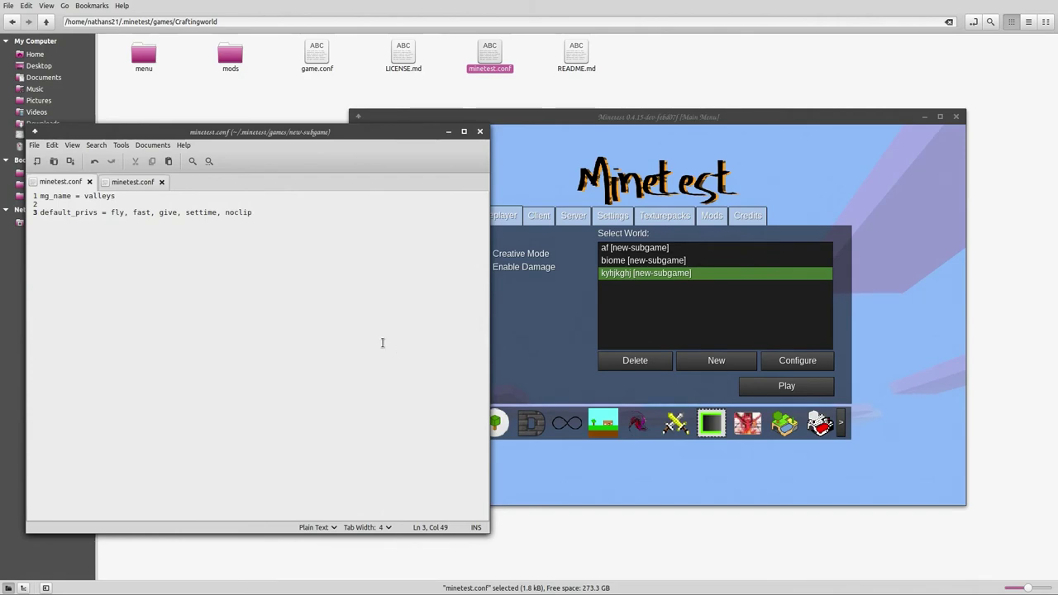
Step: Switch to the browser, search the Minetest developer wiki for subgame, and look through the search results
mouse_move(1, 2)
click(686, 381)
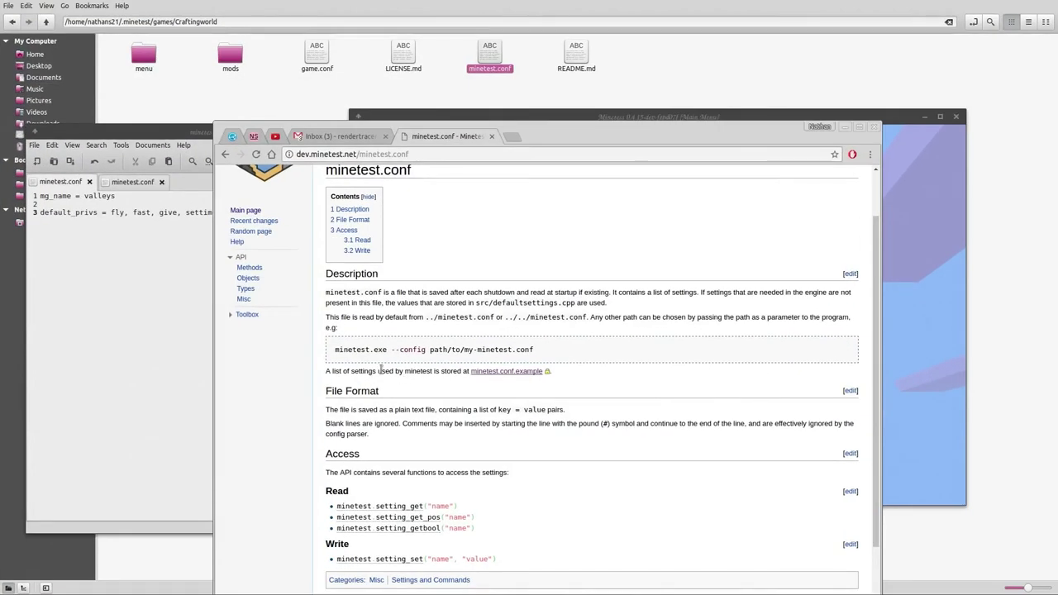
scroll(498, 306, up, 2)
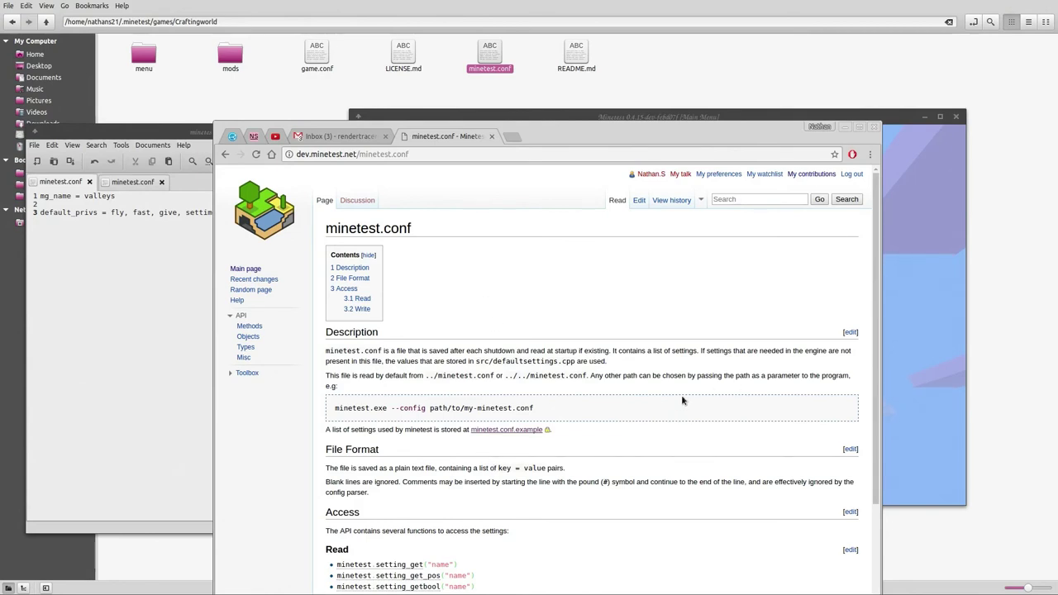
click(760, 198)
text(subgame)
key(Return)
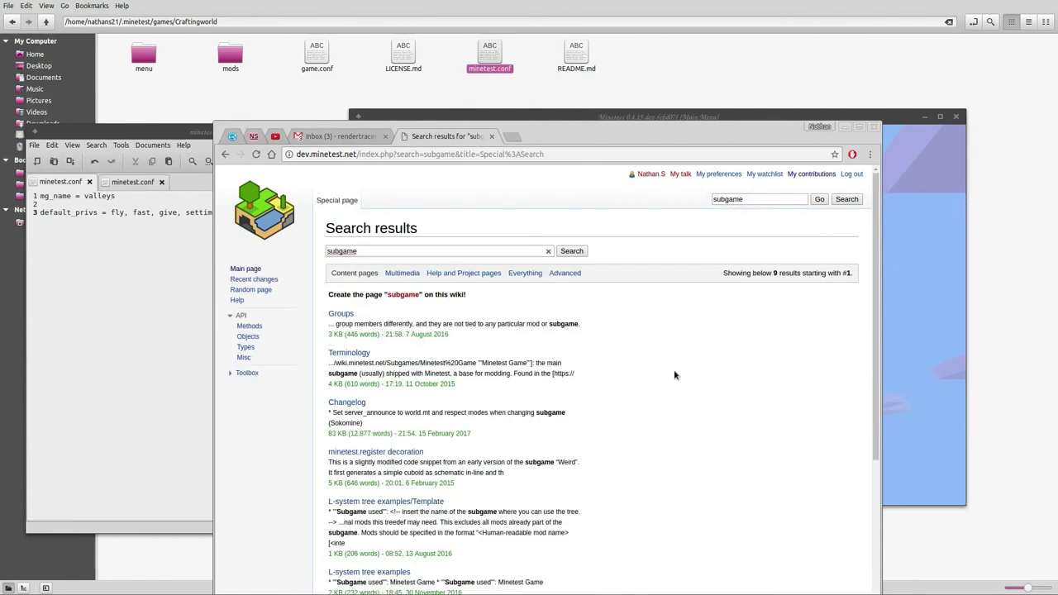
scroll(674, 375, down, 3)
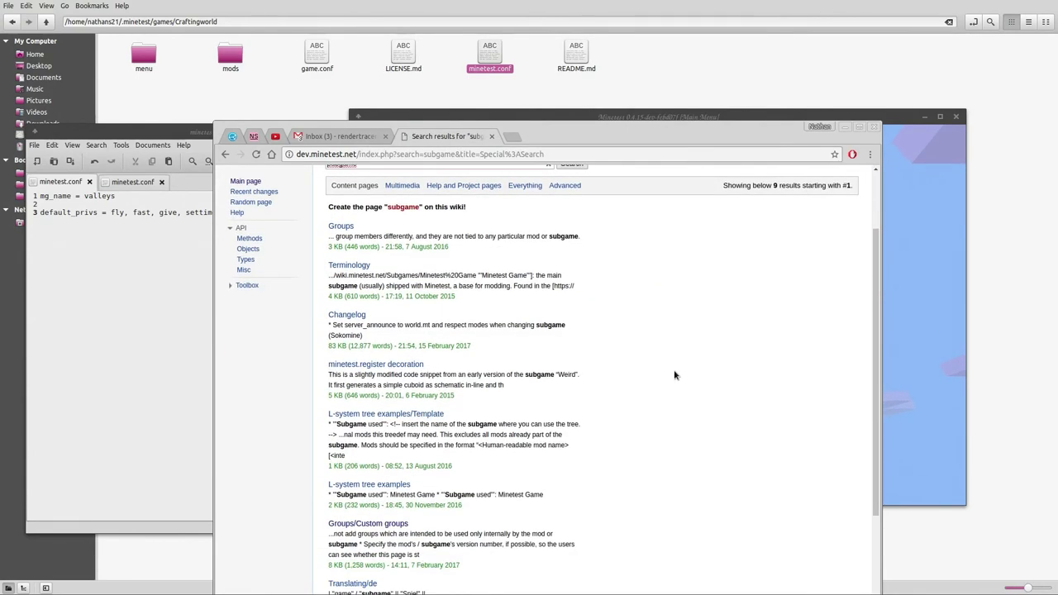
scroll(674, 376, down, 1)
scroll(674, 375, down, 1)
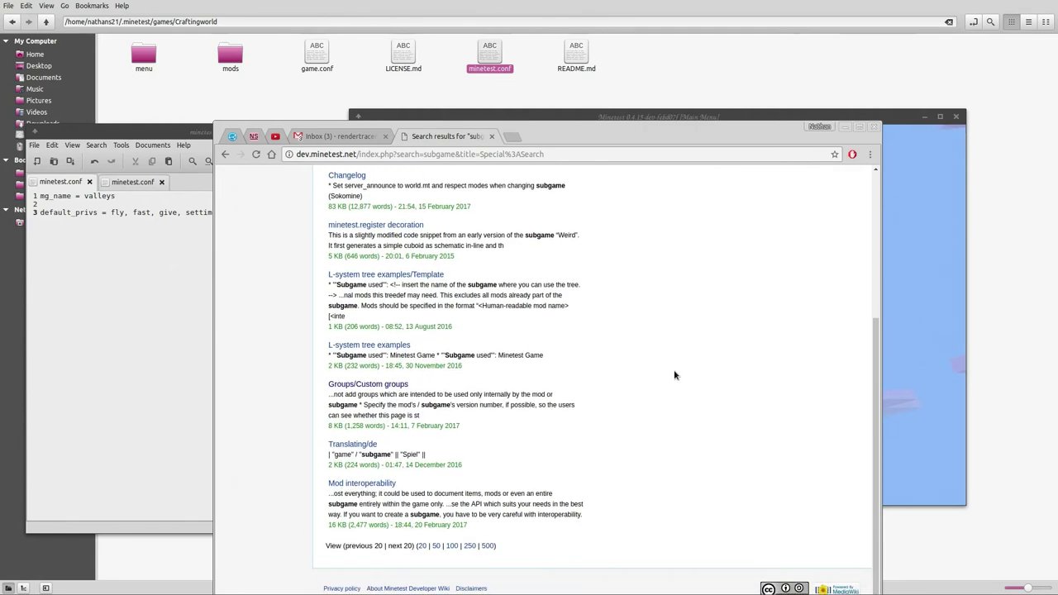
scroll(674, 375, up, 5)
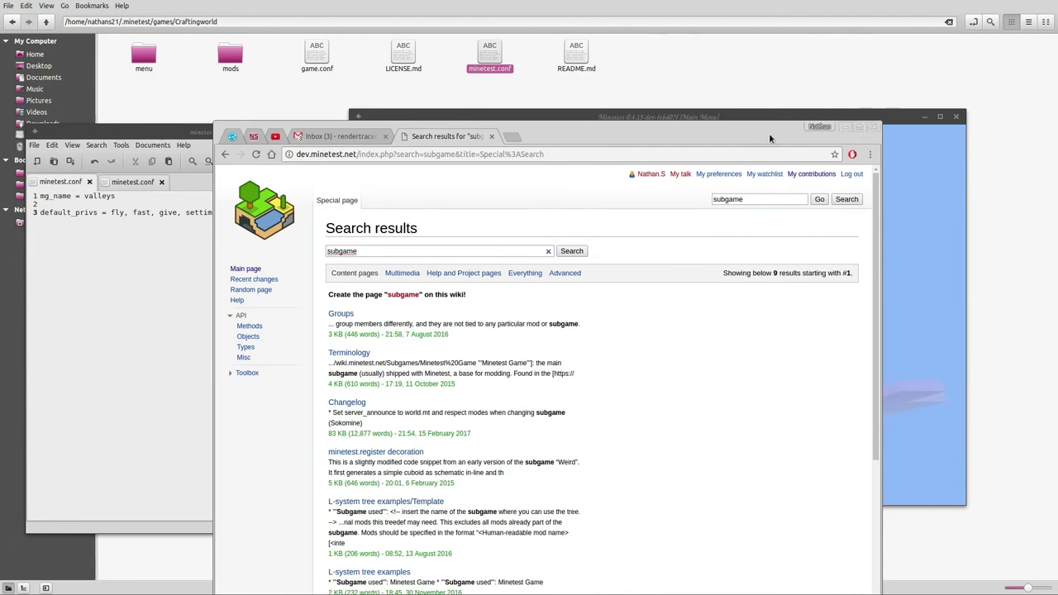
Step: Close the text editor, switch to the file manager, and open the new-subgame folder inside games
click(150, 135)
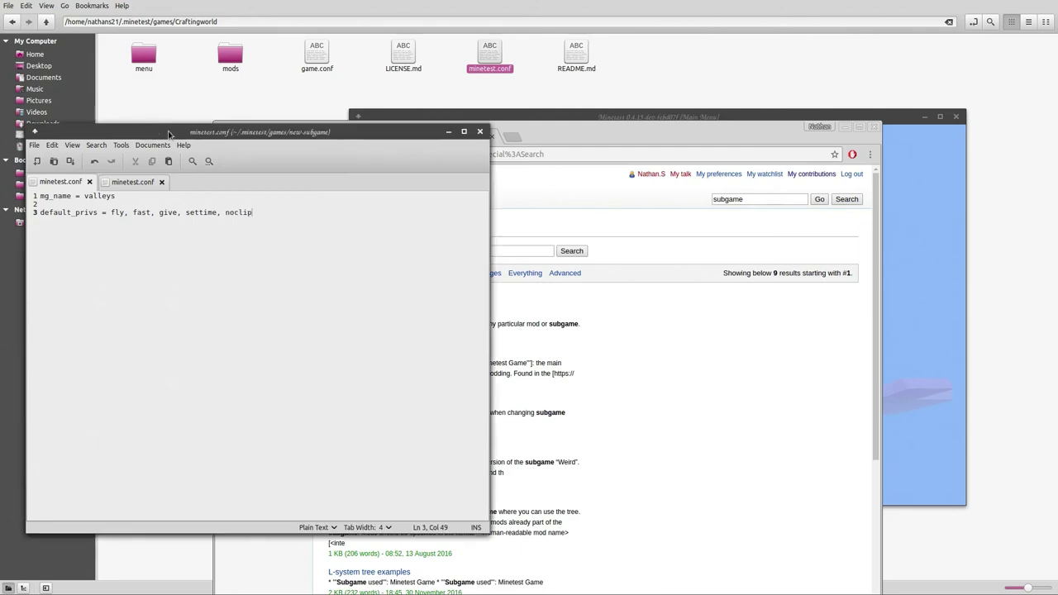
click(482, 134)
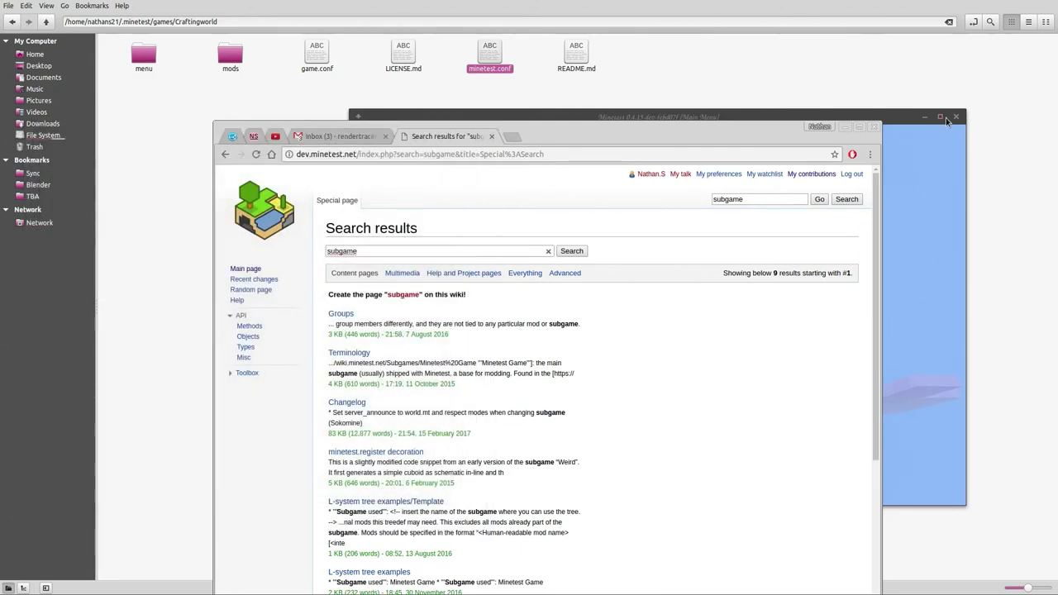
click(788, 85)
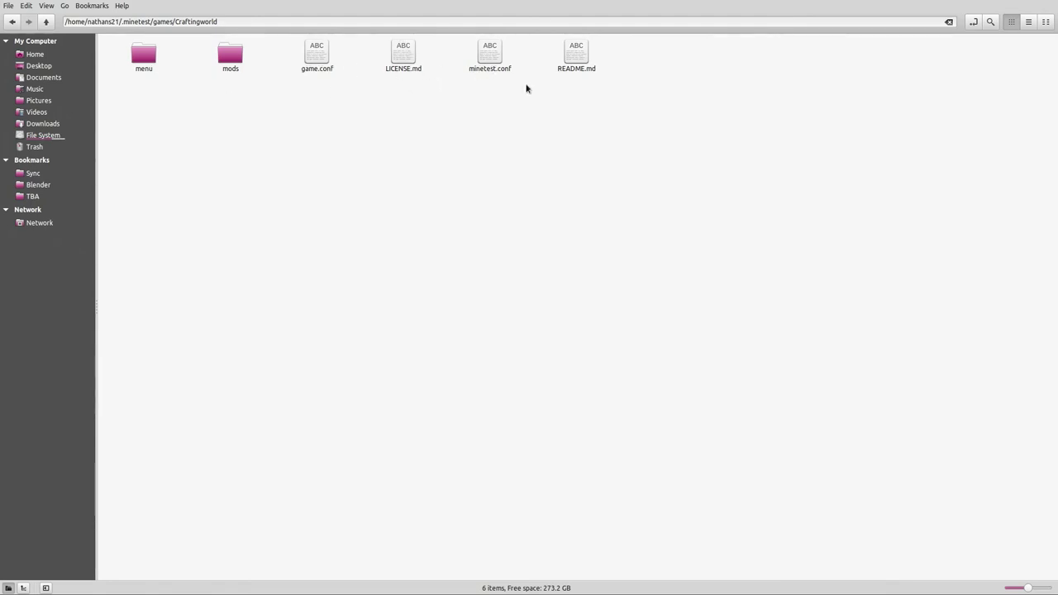
click(46, 22)
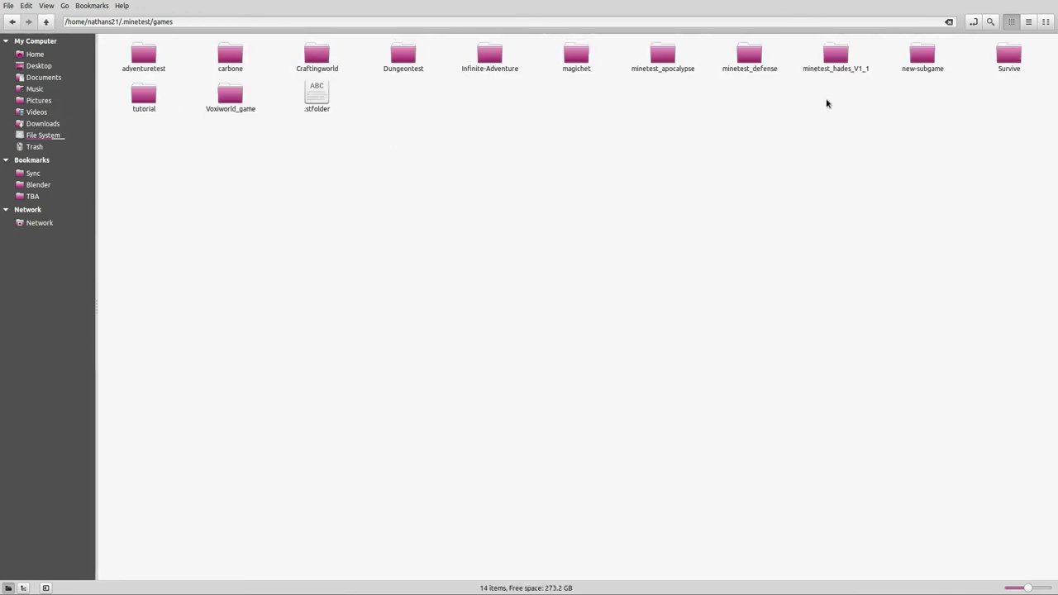
double_click(927, 66)
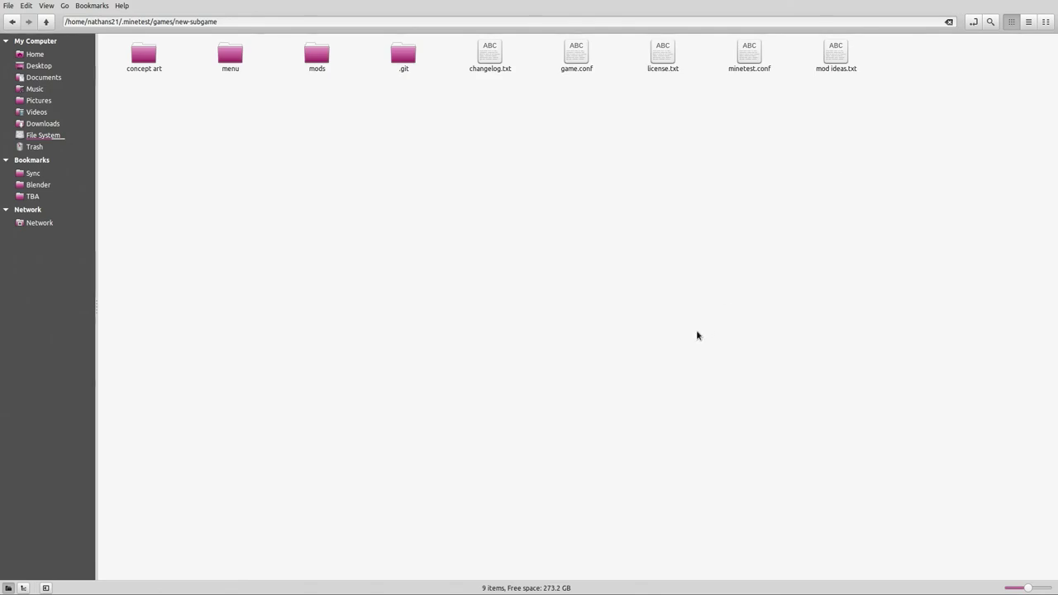